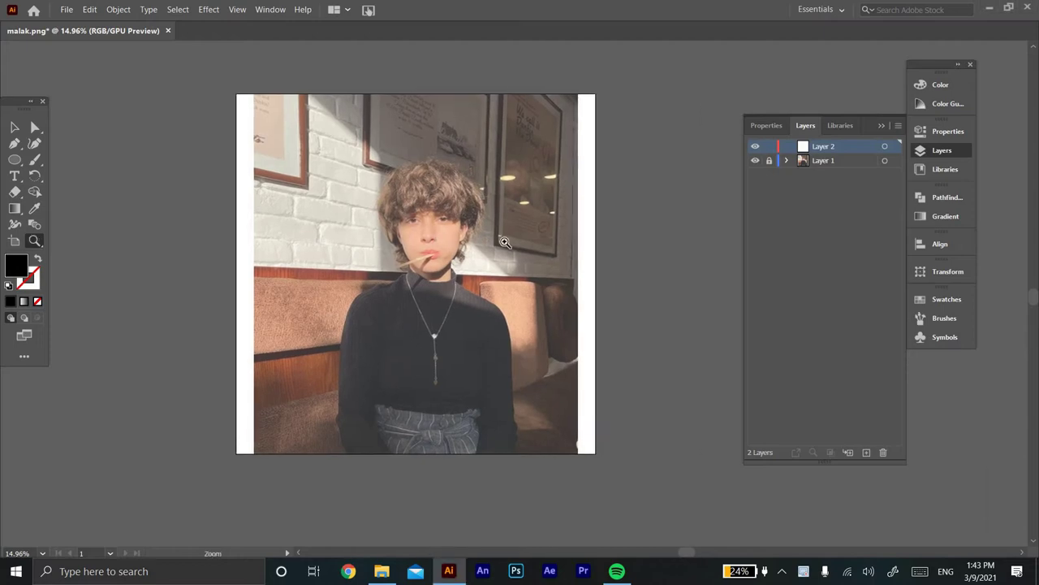
Undo the stray hair stroke, then trace both face edges, the chin, the stick and the right ear
{"action": "key", "text": "ctrl+z"}
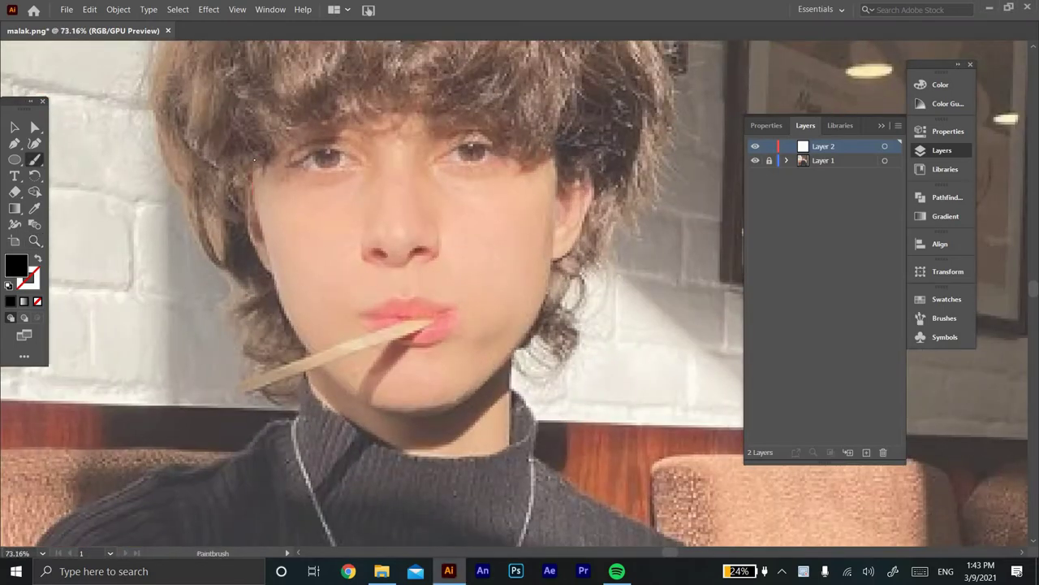
{"action": "left_click_drag", "start_coordinate": [254, 160], "coordinate": [312, 352]}
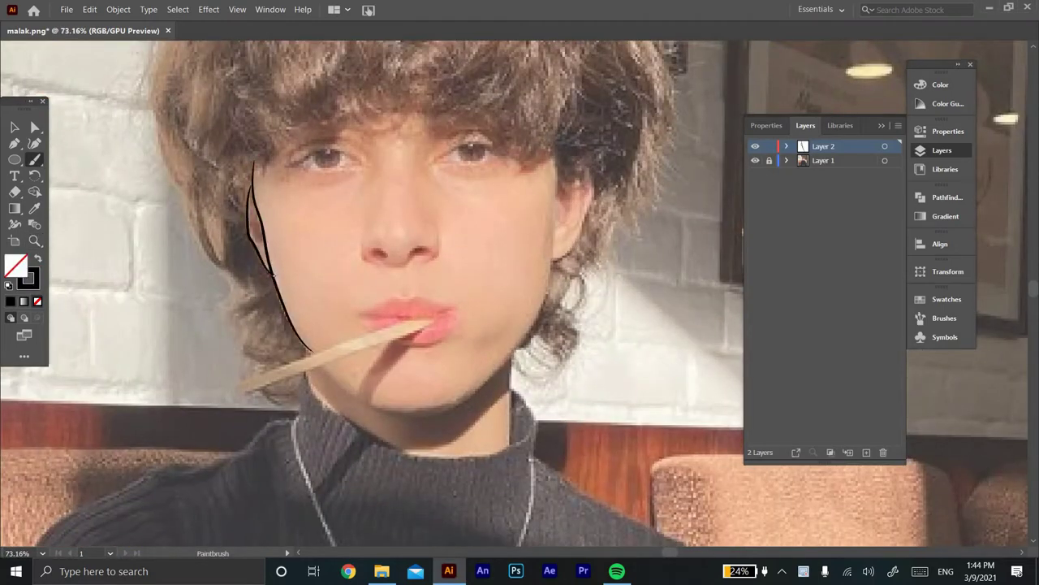
{"action": "mouse_move", "coordinate": [253, 173]}
{"action": "left_mouse_down"}
{"action": "mouse_move", "coordinate": [271, 269]}
{"action": "mouse_move", "coordinate": [225, 186]}
{"action": "left_mouse_up"}
{"action": "left_click_drag", "start_coordinate": [557, 147], "coordinate": [528, 330]}
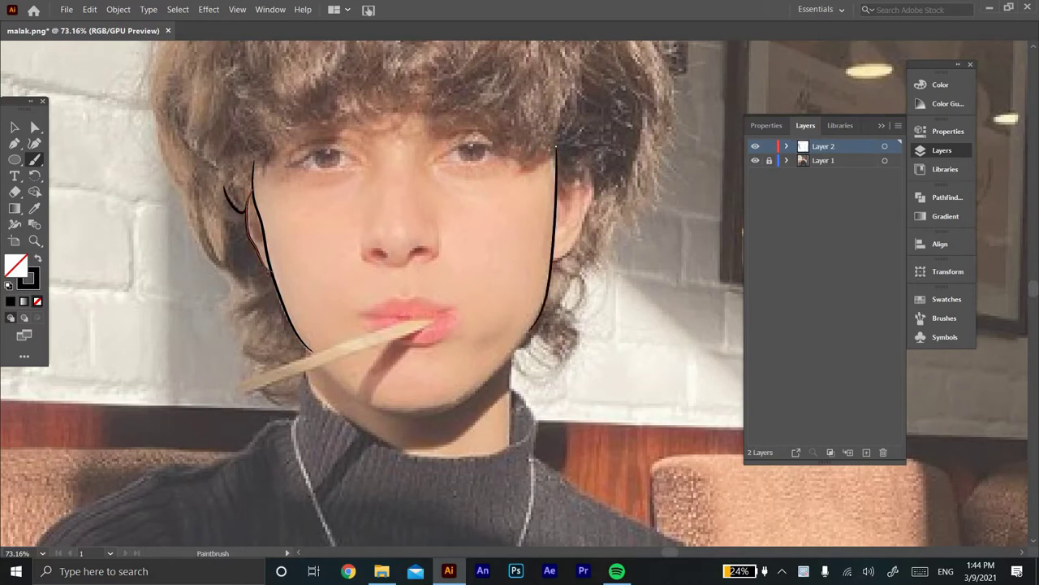
{"action": "left_click_drag", "start_coordinate": [349, 401], "coordinate": [321, 367]}
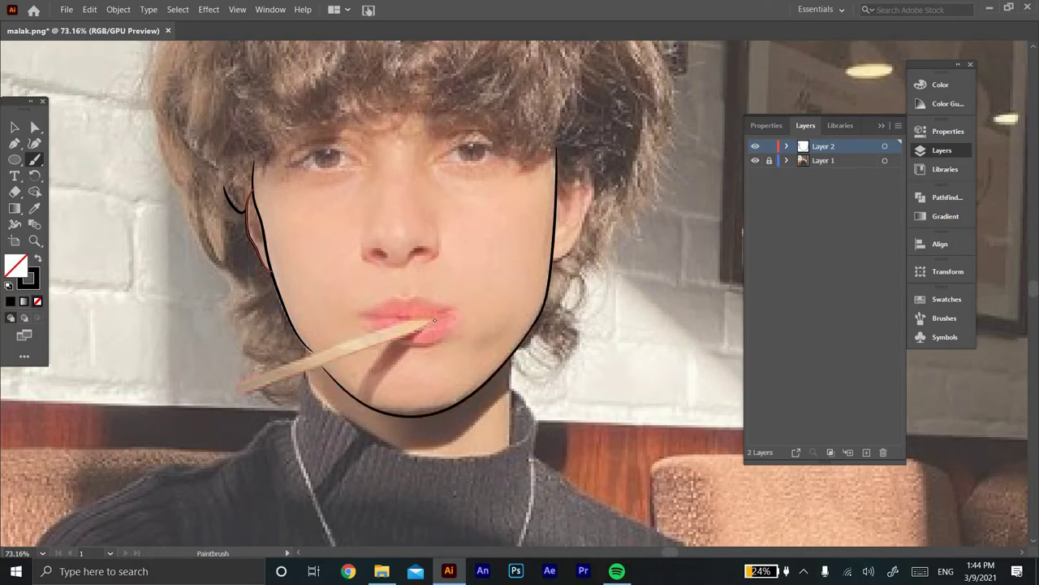
{"action": "left_click_drag", "start_coordinate": [435, 320], "coordinate": [435, 320]}
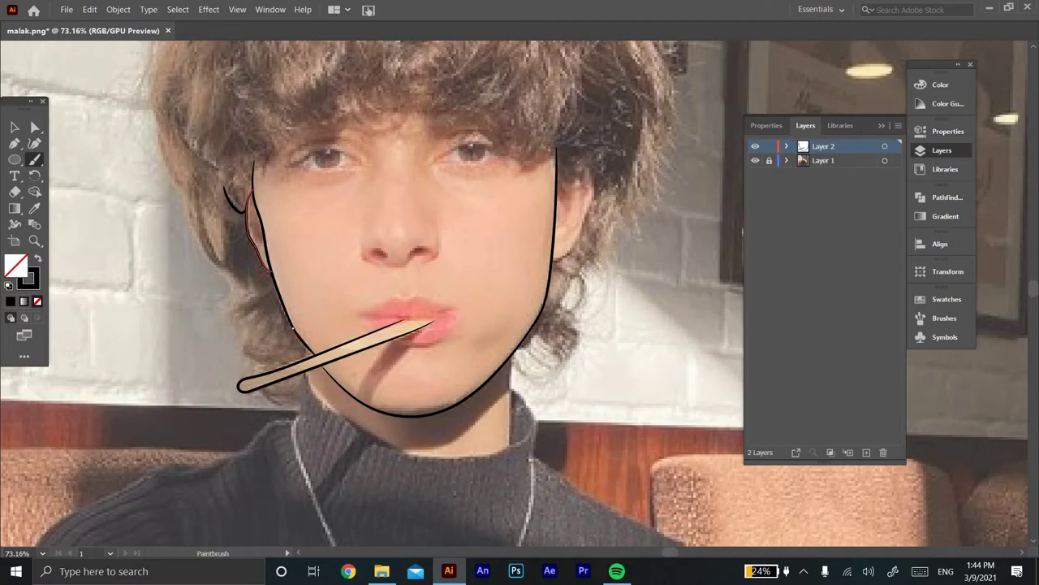
{"action": "mouse_move", "coordinate": [552, 260]}
{"action": "left_mouse_down"}
{"action": "mouse_move", "coordinate": [593, 168]}
{"action": "mouse_move", "coordinate": [582, 192]}
{"action": "left_mouse_up"}
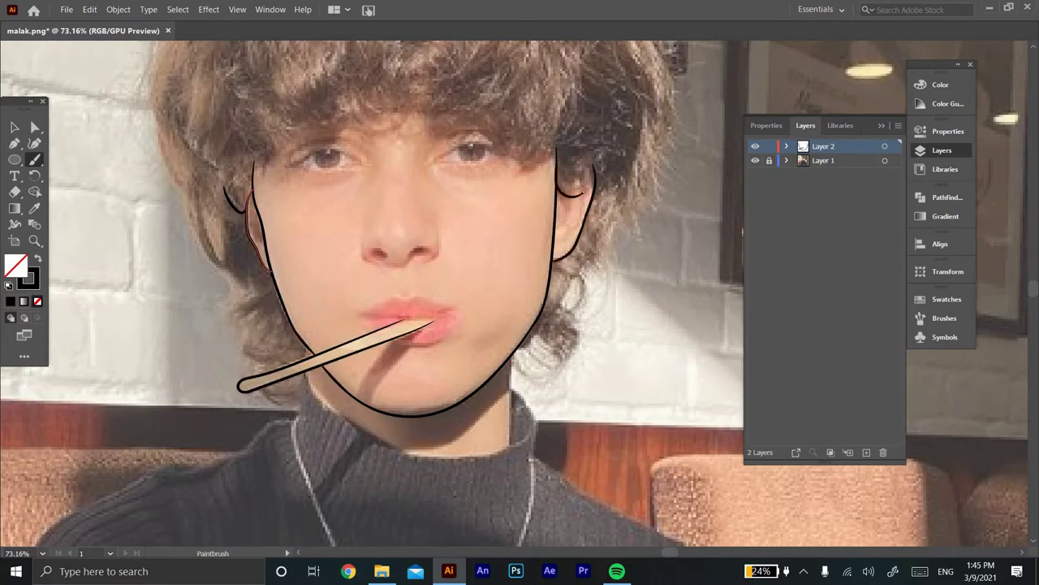
Trace the left and right sides of the nose, undoing the misdrawn nostril stroke
{"action": "scroll", "coordinate": [406, 243], "scroll_direction": "up", "scroll_amount": 3}
{"action": "left_click_drag", "start_coordinate": [328, 242], "coordinate": [343, 315]}
{"action": "mouse_move", "coordinate": [459, 241]}
{"action": "left_mouse_down"}
{"action": "mouse_move", "coordinate": [448, 299]}
{"action": "mouse_move", "coordinate": [370, 312]}
{"action": "mouse_move", "coordinate": [363, 300]}
{"action": "mouse_move", "coordinate": [419, 307]}
{"action": "left_mouse_up"}
{"action": "key", "text": "ctrl+z"}
Fill both nostril shapes with solid black
{"action": "key", "text": "n"}
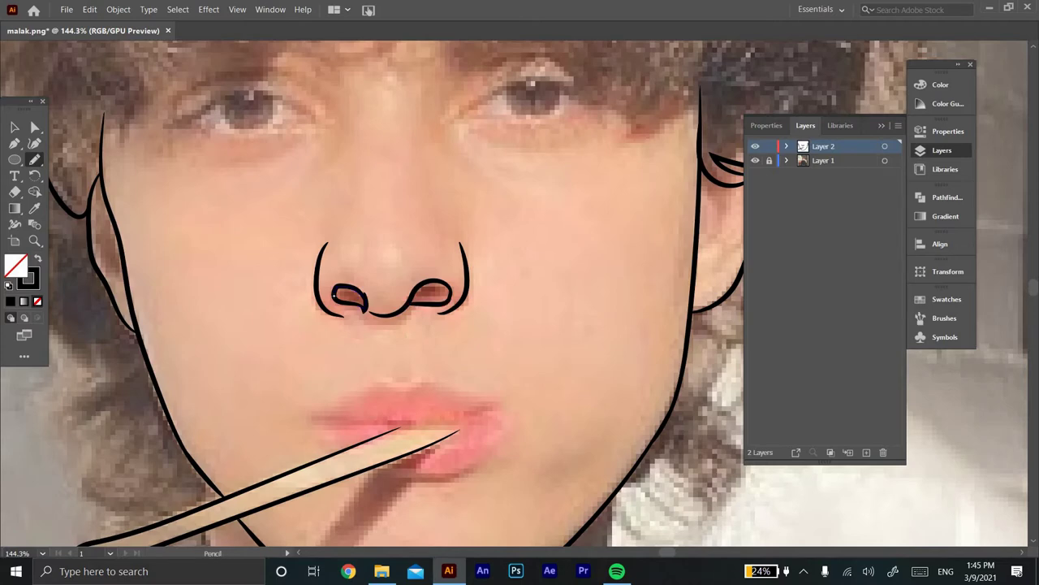
{"action": "key", "text": "F6"}
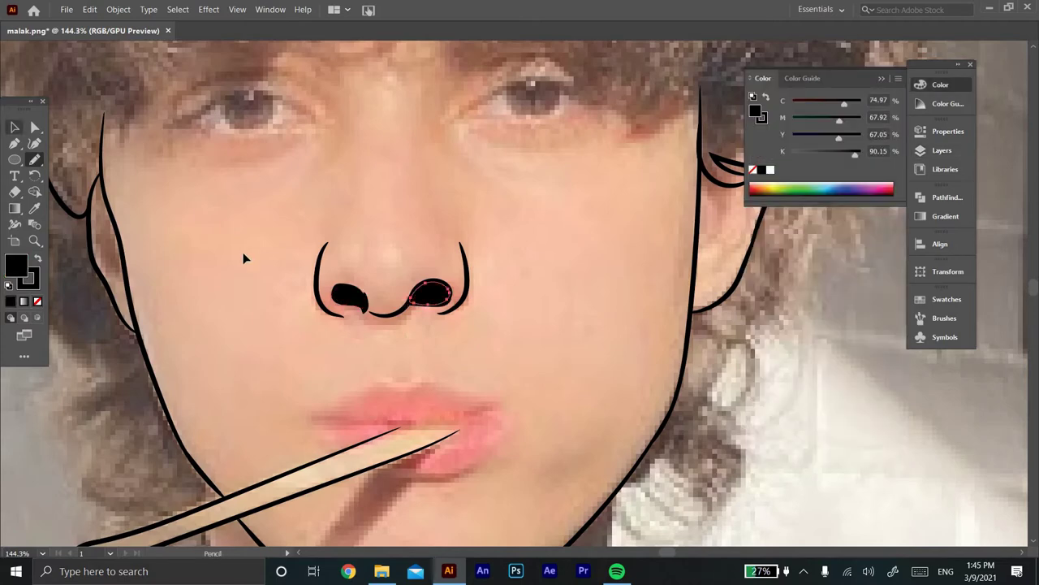
{"action": "key", "text": "b"}
Draw the left eye's lower and upper lids, crease, iris and pupil
{"action": "left_click_drag", "start_coordinate": [322, 243], "coordinate": [308, 287]}
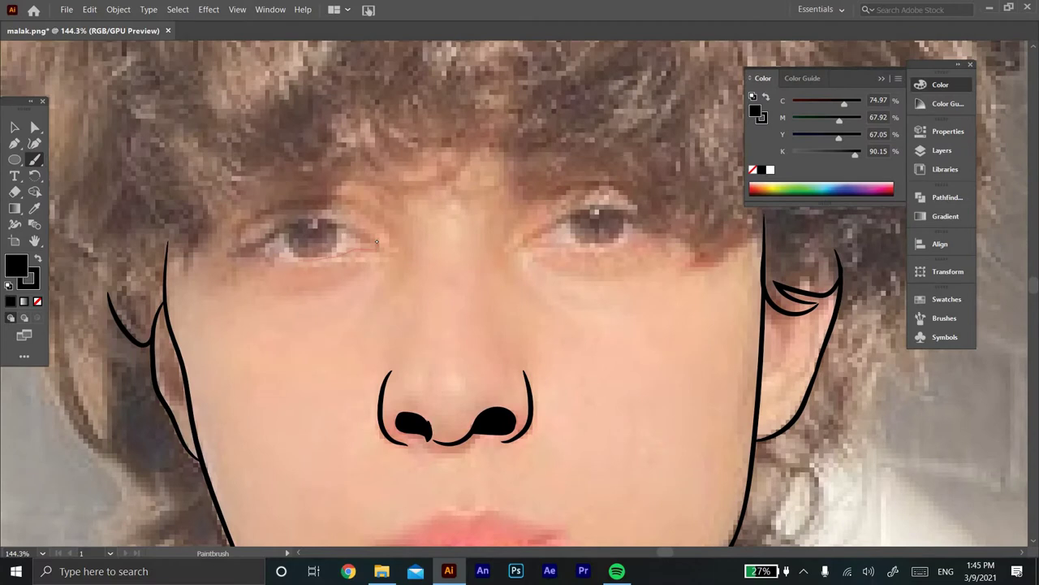
{"action": "left_click_drag", "start_coordinate": [376, 241], "coordinate": [258, 252]}
{"action": "left_click_drag", "start_coordinate": [376, 244], "coordinate": [212, 248]}
{"action": "left_click_drag", "start_coordinate": [289, 228], "coordinate": [286, 258]}
{"action": "mouse_move", "coordinate": [333, 222]}
{"action": "left_mouse_down"}
{"action": "mouse_move", "coordinate": [329, 258]}
{"action": "mouse_move", "coordinate": [362, 248]}
{"action": "left_mouse_up"}
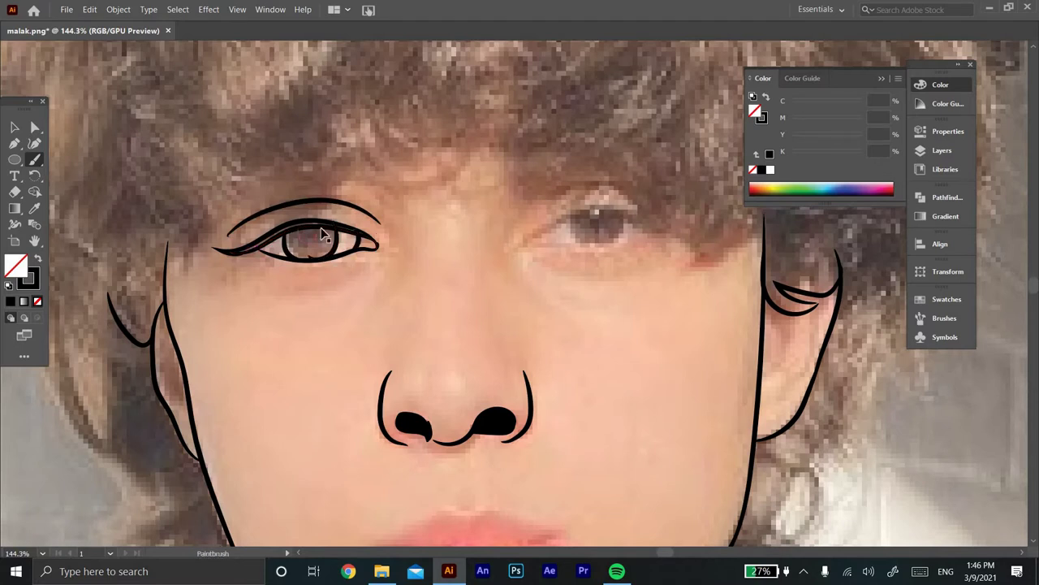
{"action": "left_click_drag", "start_coordinate": [297, 230], "coordinate": [299, 229]}
{"action": "key", "text": "ctrl+z"}
{"action": "left_click_drag", "start_coordinate": [300, 227], "coordinate": [300, 226]}
Draw the right eye's lids, crease line, iris arcs and pupil
{"action": "left_click_drag", "start_coordinate": [525, 238], "coordinate": [637, 229]}
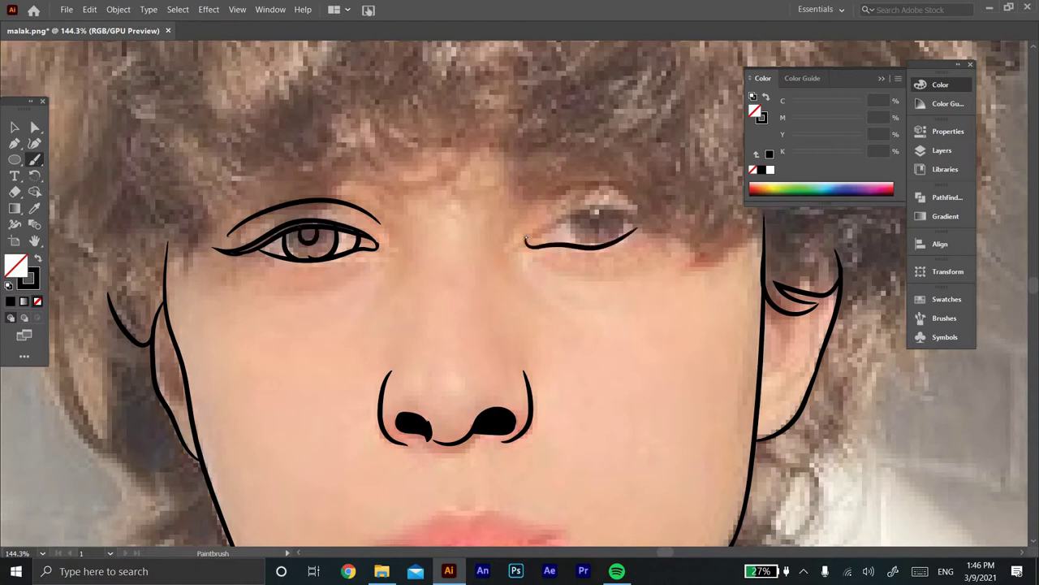
{"action": "left_click_drag", "start_coordinate": [528, 238], "coordinate": [654, 226]}
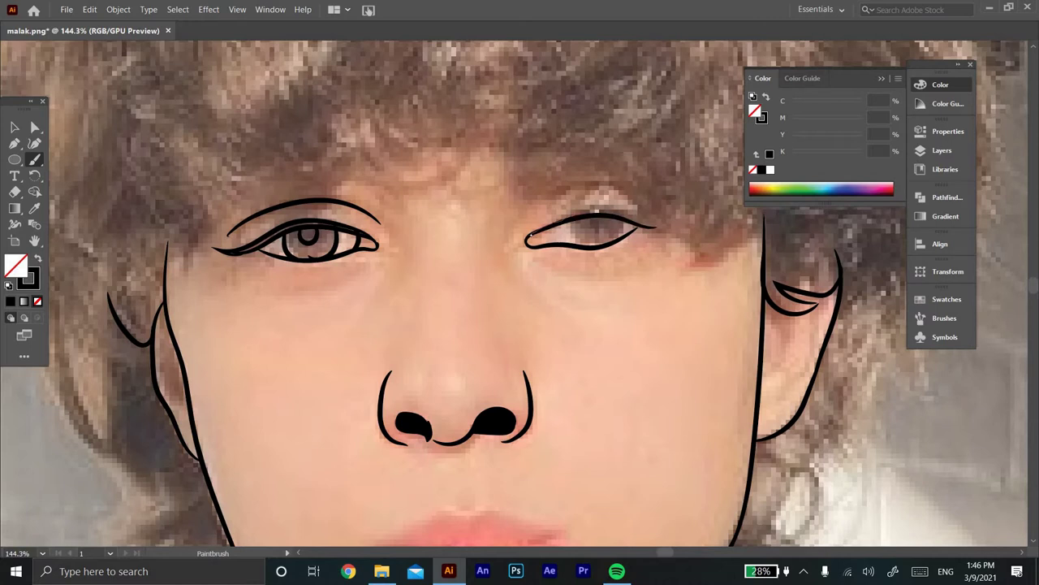
{"action": "left_click_drag", "start_coordinate": [528, 236], "coordinate": [668, 227]}
{"action": "mouse_move", "coordinate": [583, 214]}
{"action": "left_mouse_down"}
{"action": "mouse_move", "coordinate": [584, 244]}
{"action": "mouse_move", "coordinate": [615, 245]}
{"action": "mouse_move", "coordinate": [596, 213]}
{"action": "left_mouse_up"}
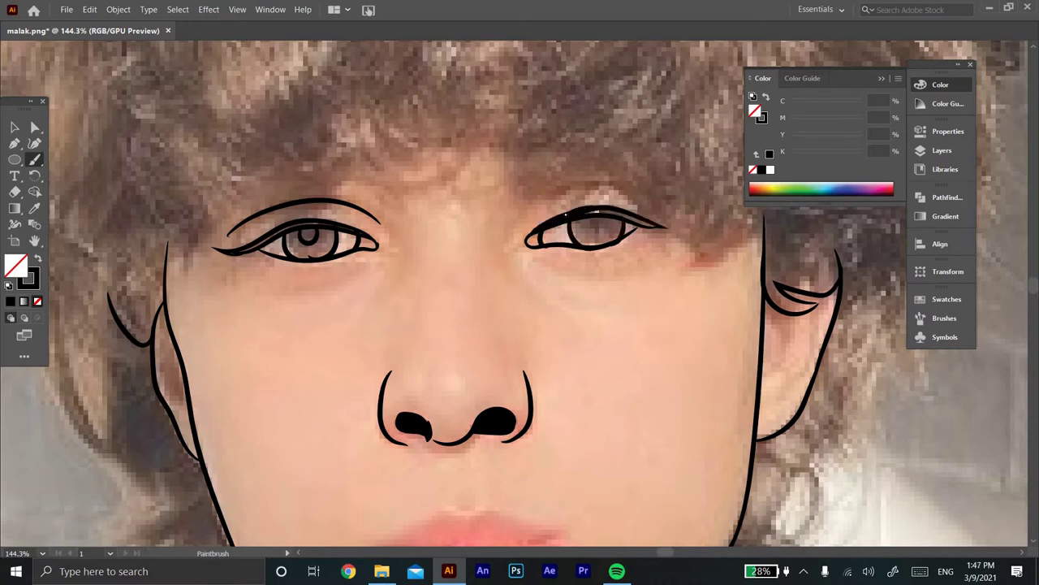
{"action": "left_click_drag", "start_coordinate": [589, 216], "coordinate": [539, 240]}
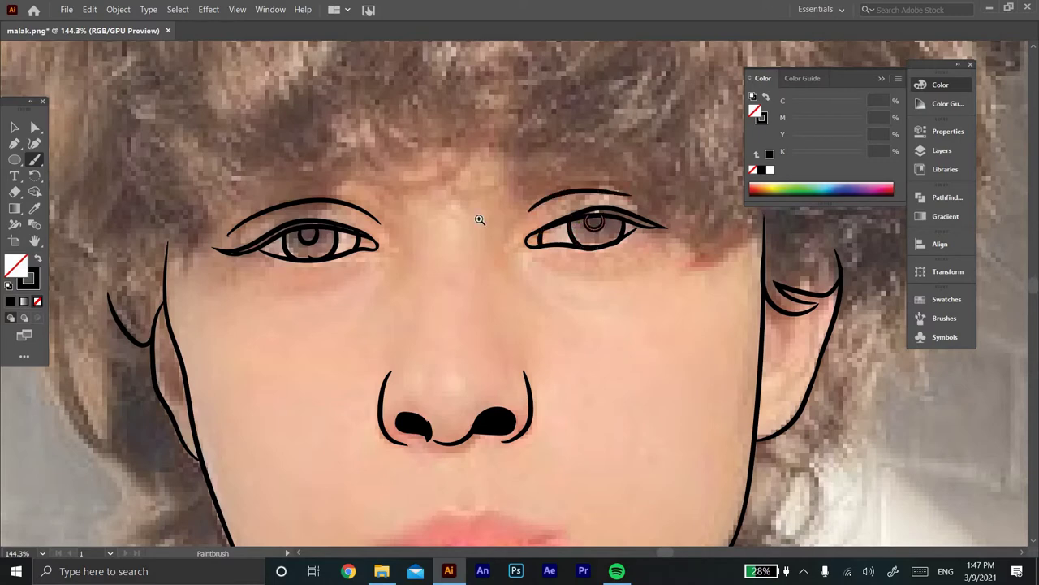
{"action": "key", "text": "ctrl+0"}
{"action": "key", "text": "z"}
{"action": "left_click_drag", "start_coordinate": [338, 311], "coordinate": [820, 176]}
Draw a crease line beside the chin and set the brush stroke weight to 1 pt
{"action": "left_click", "coordinate": [946, 130]}
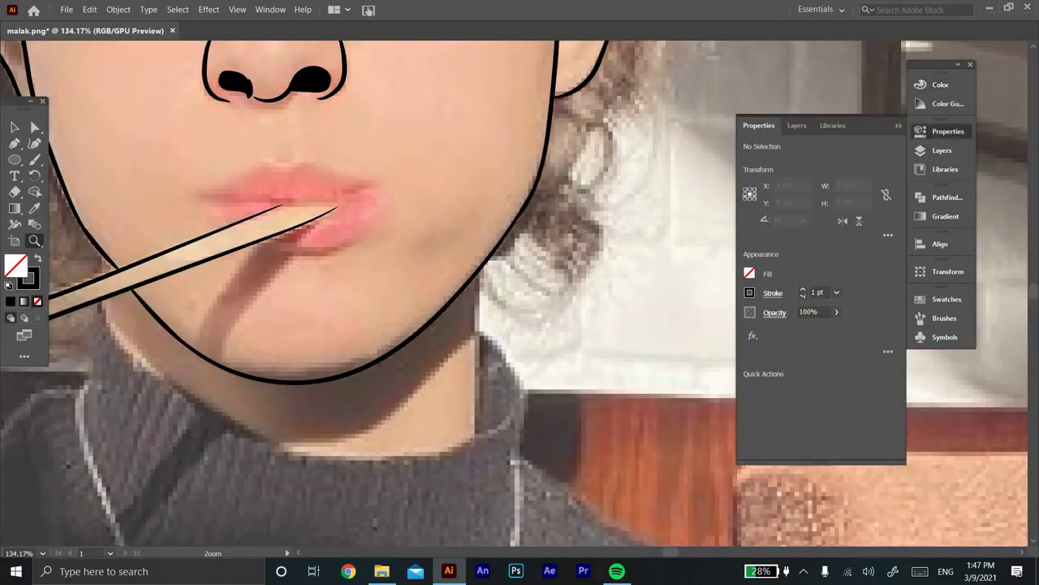
{"action": "key", "text": "b"}
{"action": "left_click_drag", "start_coordinate": [477, 210], "coordinate": [416, 274]}
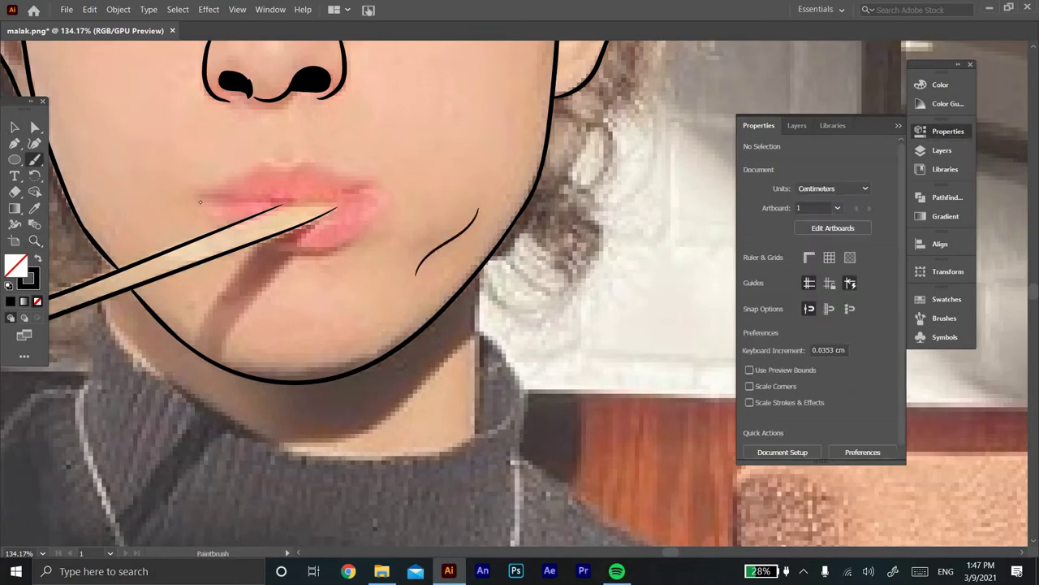
{"action": "left_click", "coordinate": [803, 289]}
Outline the upper lip, the lower lip and the line between them
{"action": "scroll", "coordinate": [218, 228], "scroll_direction": "up", "scroll_amount": 3}
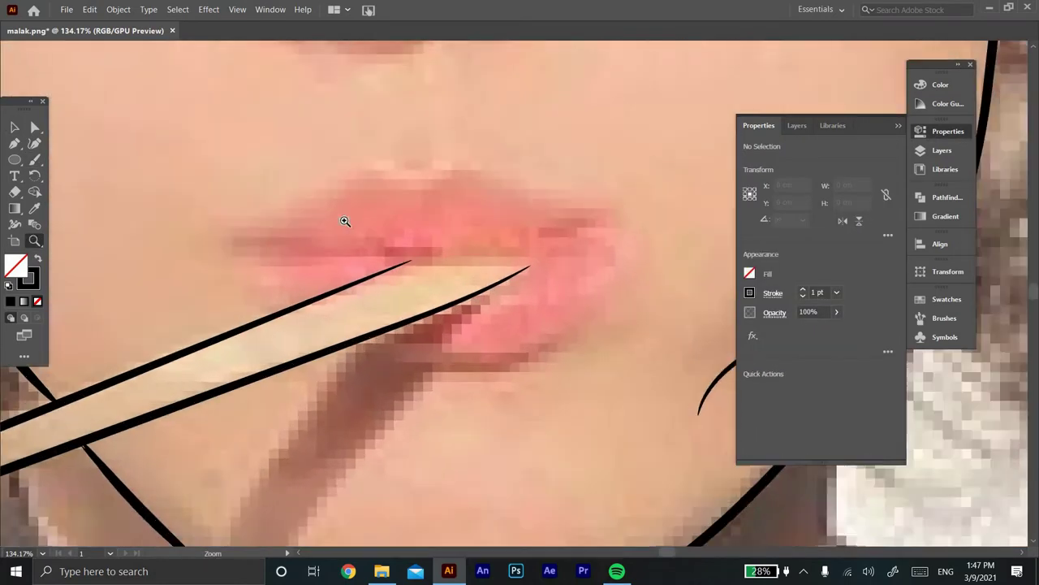
{"action": "left_click_drag", "start_coordinate": [300, 307], "coordinate": [213, 264]}
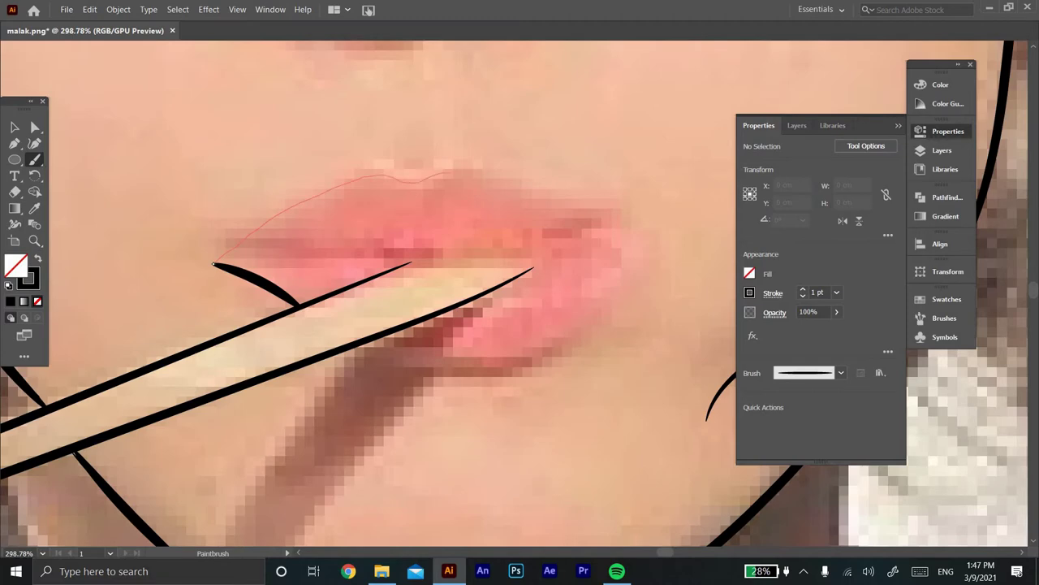
{"action": "left_click_drag", "start_coordinate": [277, 215], "coordinate": [610, 209]}
{"action": "left_click_drag", "start_coordinate": [558, 331], "coordinate": [365, 341]}
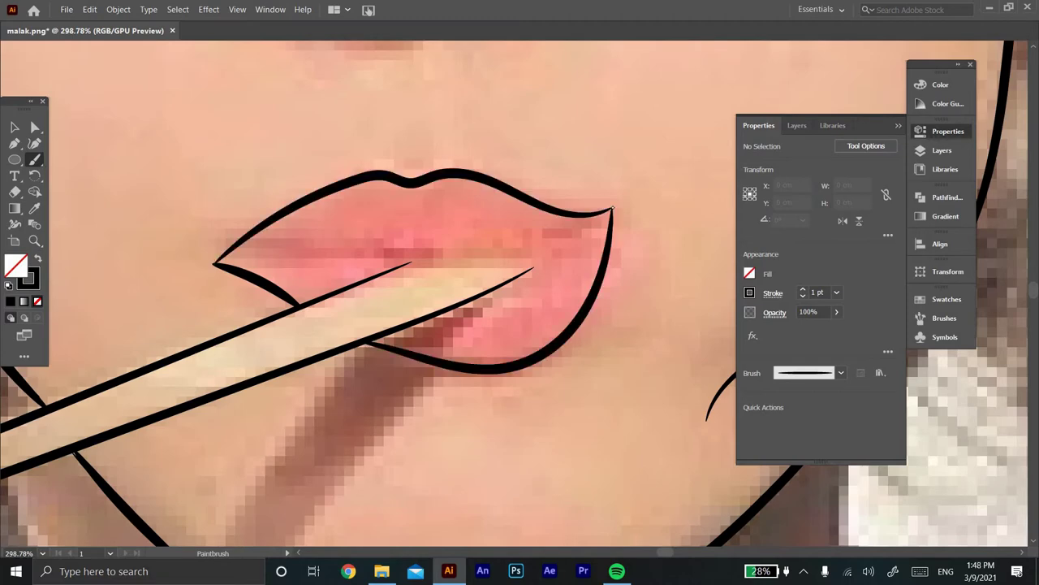
{"action": "left_click_drag", "start_coordinate": [252, 257], "coordinate": [252, 257]}
Zoom out to the whole figure and start a stroke at the chin beside the stick
{"action": "key", "text": "z"}
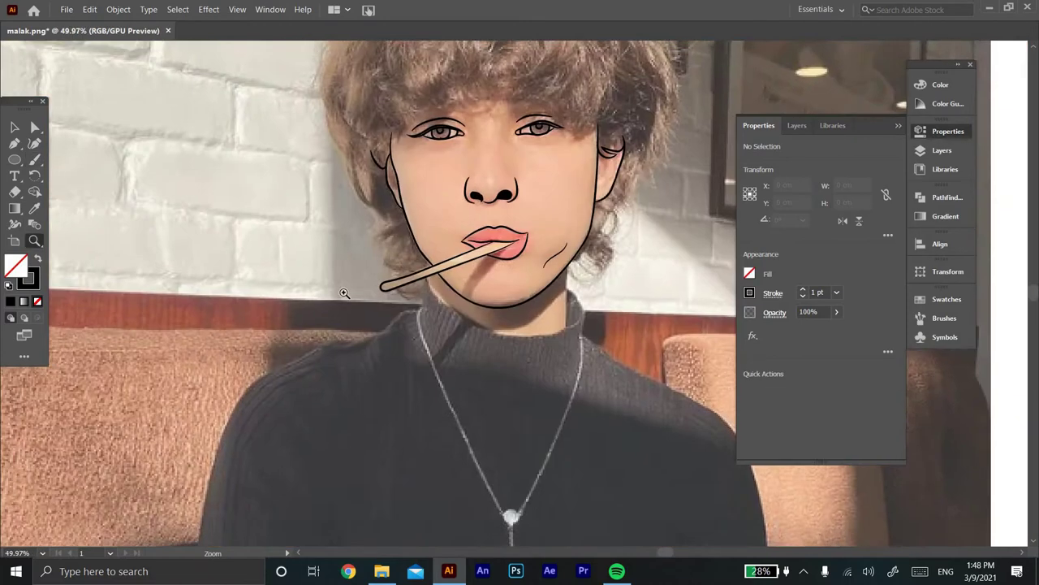
{"action": "left_click_drag", "start_coordinate": [487, 235], "coordinate": [486, 229]}
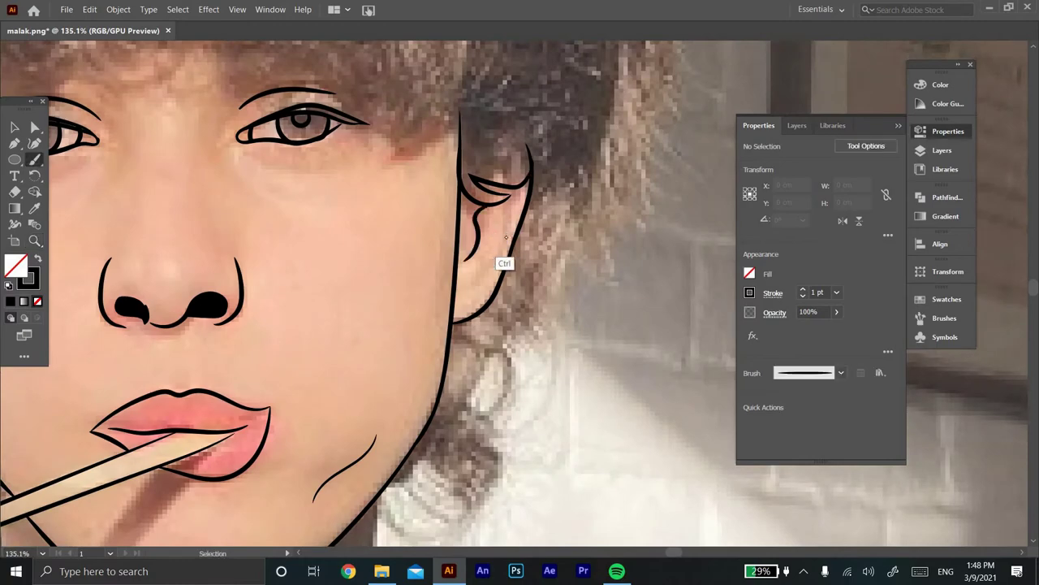
{"action": "mouse_move", "coordinate": [517, 268]}
{"action": "left_mouse_down"}
{"action": "mouse_move", "coordinate": [478, 267]}
{"action": "mouse_move", "coordinate": [520, 266]}
{"action": "left_mouse_up"}
{"action": "key", "text": "b"}
{"action": "left_click_drag", "start_coordinate": [348, 372], "coordinate": [356, 354]}
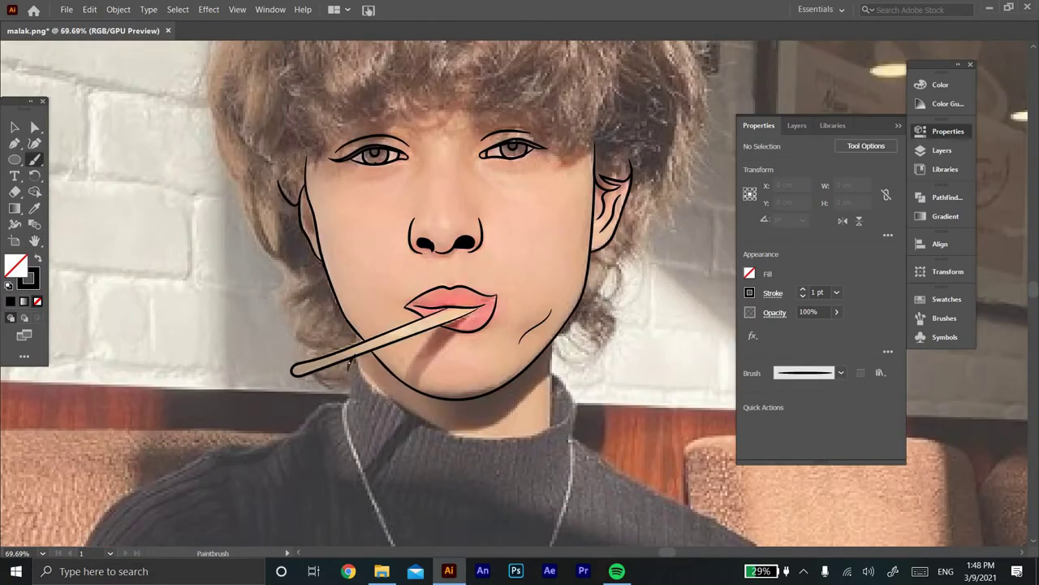
Trace the left shoulder line and the hair curls down the left side of the face
{"action": "left_click_drag", "start_coordinate": [140, 487], "coordinate": [138, 487]}
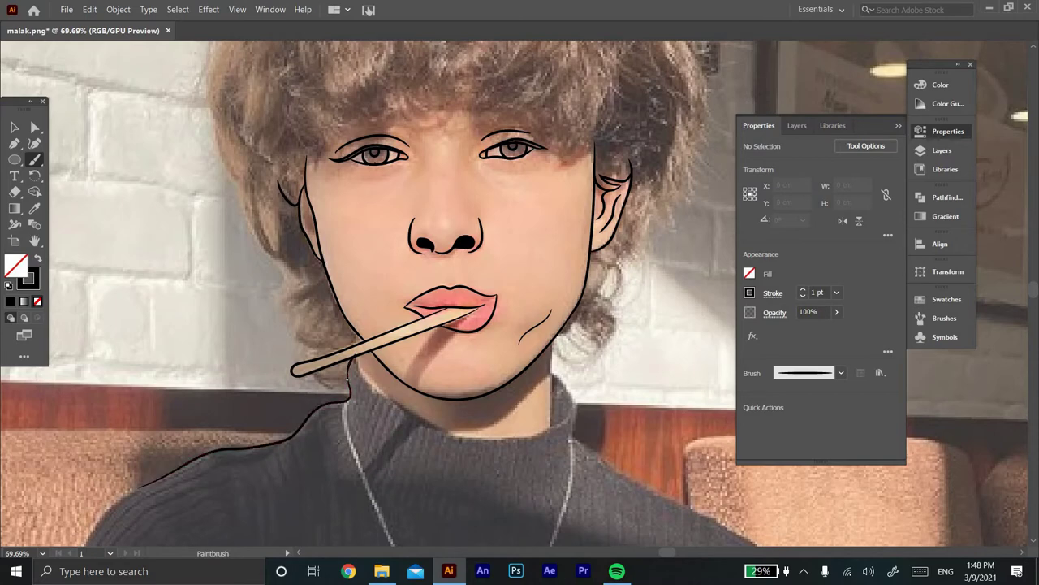
{"action": "left_click_drag", "start_coordinate": [312, 373], "coordinate": [348, 388]}
{"action": "mouse_move", "coordinate": [299, 318]}
{"action": "left_mouse_down"}
{"action": "mouse_move", "coordinate": [294, 334]}
{"action": "mouse_move", "coordinate": [287, 273]}
{"action": "mouse_move", "coordinate": [216, 122]}
{"action": "left_mouse_up"}
{"action": "left_click_drag", "start_coordinate": [252, 170], "coordinate": [288, 258]}
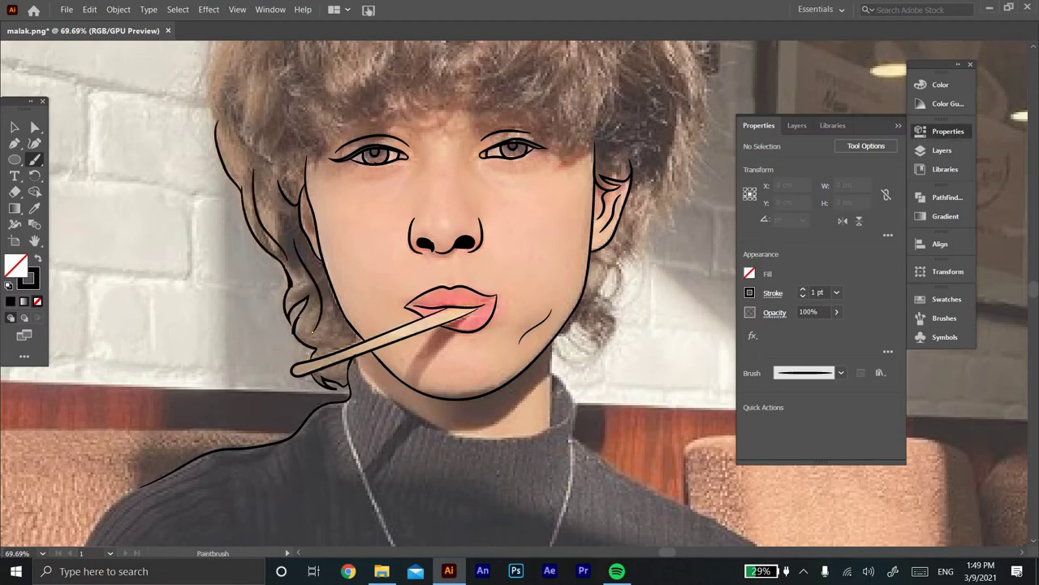
Redraw the jaw and hair strokes beneath the stick more boldly
{"action": "scroll", "coordinate": [312, 331], "scroll_direction": "up", "scroll_amount": 5}
{"action": "left_click_drag", "start_coordinate": [276, 213], "coordinate": [262, 245]}
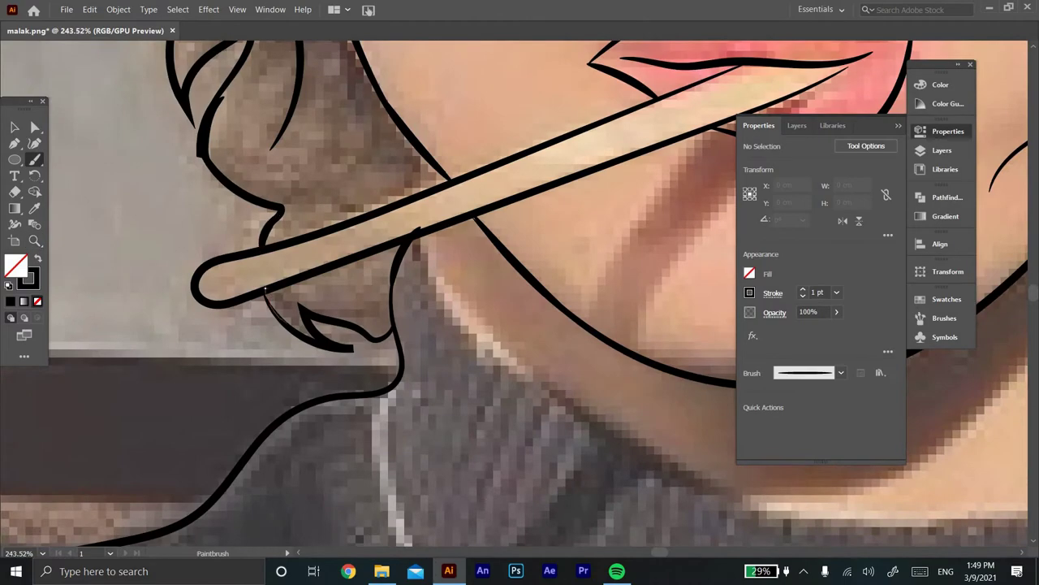
{"action": "left_click_drag", "start_coordinate": [268, 292], "coordinate": [394, 333]}
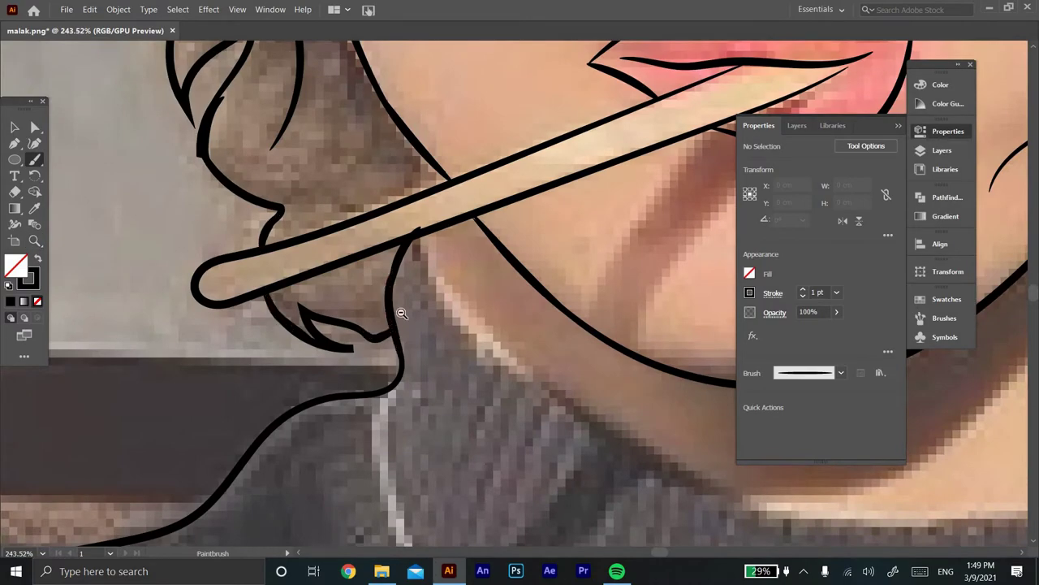
{"action": "scroll", "coordinate": [306, 317], "scroll_direction": "down", "scroll_amount": 5}
{"action": "scroll", "coordinate": [306, 317], "scroll_direction": "up", "scroll_amount": 5}
{"action": "scroll", "coordinate": [306, 317], "scroll_direction": "down", "scroll_amount": 5}
{"action": "scroll", "coordinate": [307, 318], "scroll_direction": "up", "scroll_amount": 2}
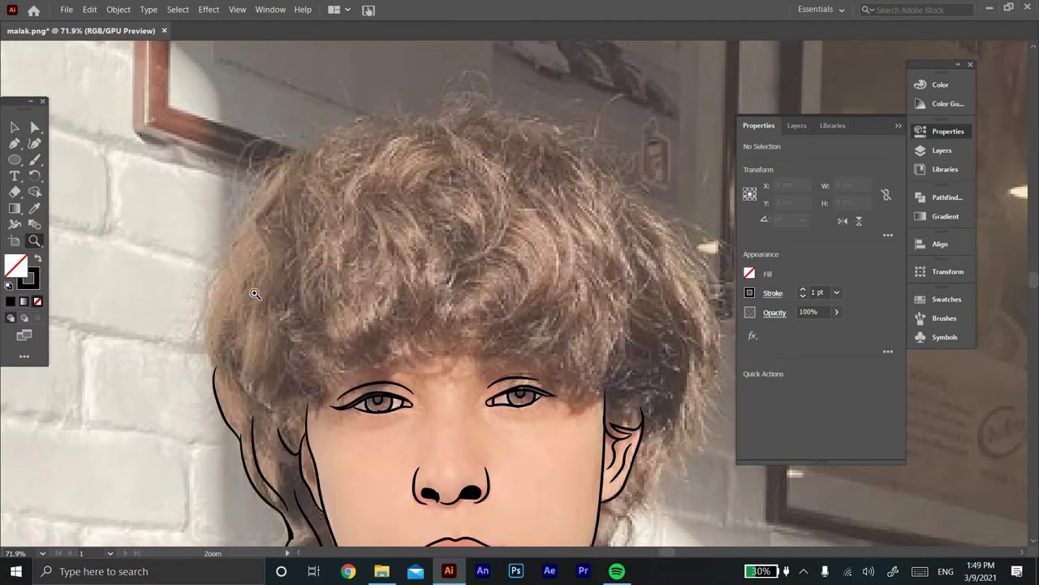
Trace the hair's left and lower edges, the bangs' lower edge and a line by the right eye
{"action": "mouse_move", "coordinate": [233, 375]}
{"action": "left_mouse_down"}
{"action": "mouse_move", "coordinate": [205, 312]}
{"action": "mouse_move", "coordinate": [237, 246]}
{"action": "mouse_move", "coordinate": [313, 144]}
{"action": "mouse_move", "coordinate": [452, 123]}
{"action": "mouse_move", "coordinate": [626, 199]}
{"action": "mouse_move", "coordinate": [678, 258]}
{"action": "left_mouse_up"}
{"action": "mouse_move", "coordinate": [228, 366]}
{"action": "left_mouse_down"}
{"action": "mouse_move", "coordinate": [292, 403]}
{"action": "mouse_move", "coordinate": [405, 364]}
{"action": "left_mouse_up"}
{"action": "mouse_move", "coordinate": [473, 348]}
{"action": "left_mouse_down"}
{"action": "mouse_move", "coordinate": [405, 364]}
{"action": "mouse_move", "coordinate": [468, 345]}
{"action": "mouse_move", "coordinate": [526, 363]}
{"action": "mouse_move", "coordinate": [567, 340]}
{"action": "left_mouse_up"}
{"action": "left_click_drag", "start_coordinate": [574, 410], "coordinate": [606, 387]}
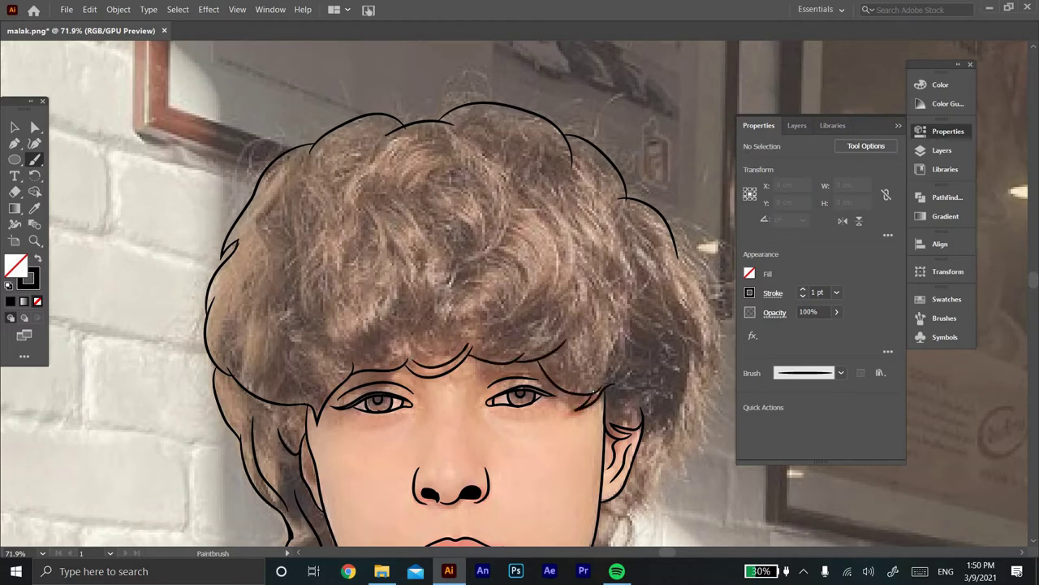
Ink the curl lines across the left, centre and right of the hair
{"action": "left_click_drag", "start_coordinate": [293, 169], "coordinate": [239, 297]}
{"action": "left_click_drag", "start_coordinate": [277, 321], "coordinate": [258, 378]}
{"action": "left_click_drag", "start_coordinate": [286, 209], "coordinate": [307, 321]}
{"action": "left_click_drag", "start_coordinate": [359, 198], "coordinate": [341, 294]}
{"action": "mouse_move", "coordinate": [328, 351]}
{"action": "left_mouse_down"}
{"action": "mouse_move", "coordinate": [399, 278]}
{"action": "mouse_move", "coordinate": [492, 322]}
{"action": "left_mouse_up"}
{"action": "left_click_drag", "start_coordinate": [507, 247], "coordinate": [499, 325]}
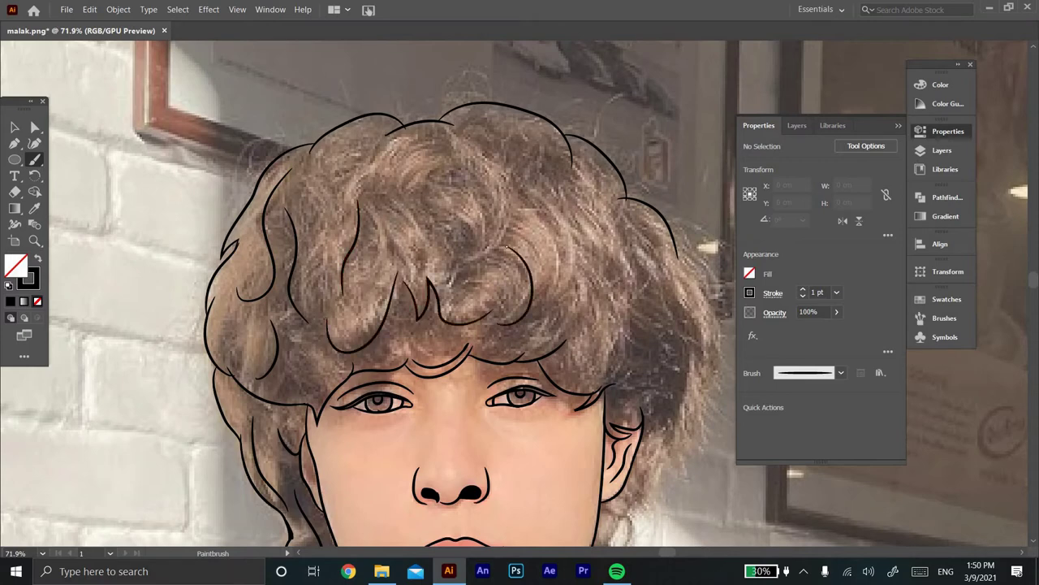
{"action": "left_click_drag", "start_coordinate": [371, 204], "coordinate": [388, 274]}
{"action": "left_click_drag", "start_coordinate": [393, 245], "coordinate": [414, 280]}
{"action": "left_click_drag", "start_coordinate": [410, 206], "coordinate": [473, 183]}
{"action": "left_click_drag", "start_coordinate": [353, 149], "coordinate": [330, 193]}
{"action": "left_click_drag", "start_coordinate": [230, 301], "coordinate": [224, 358]}
{"action": "mouse_move", "coordinate": [551, 198]}
{"action": "left_mouse_down"}
{"action": "mouse_move", "coordinate": [571, 305]}
{"action": "mouse_move", "coordinate": [614, 380]}
{"action": "left_mouse_up"}
Trace the hair's right edge and the curve inside the ear
{"action": "left_click_drag", "start_coordinate": [602, 327], "coordinate": [317, 241]}
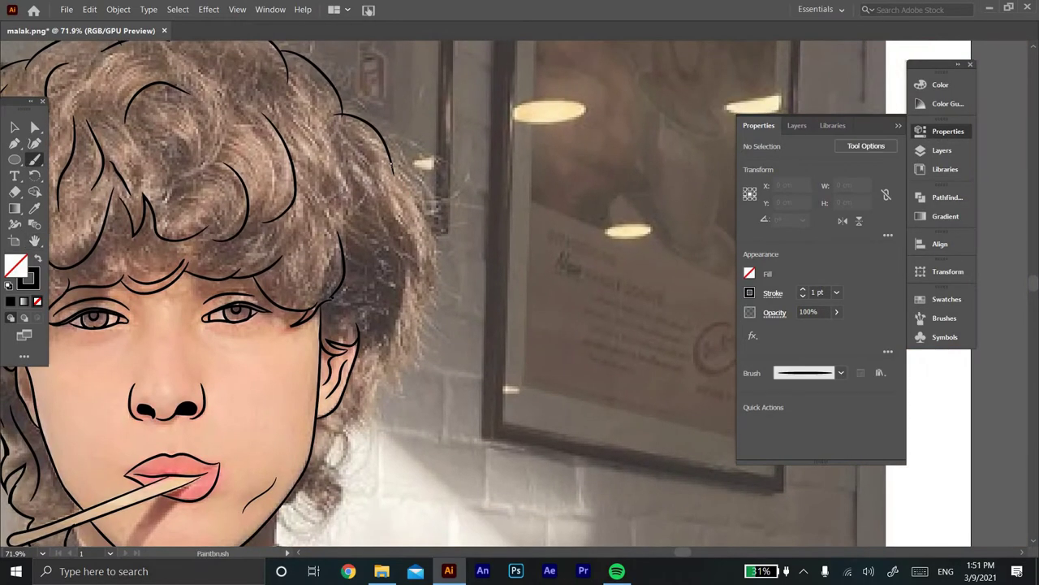
{"action": "left_click_drag", "start_coordinate": [391, 166], "coordinate": [422, 339]}
{"action": "left_click_drag", "start_coordinate": [413, 396], "coordinate": [412, 398]}
{"action": "left_click_drag", "start_coordinate": [351, 424], "coordinate": [329, 473]}
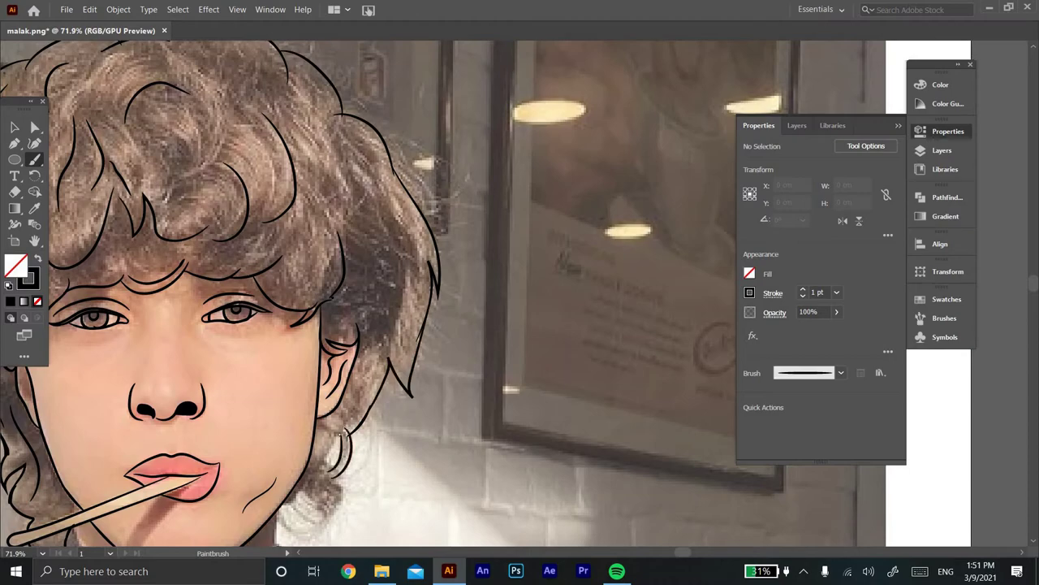
{"action": "left_click_drag", "start_coordinate": [342, 433], "coordinate": [322, 468]}
Outline two more curl strands on the hair's right side
{"action": "left_click_drag", "start_coordinate": [290, 378], "coordinate": [335, 318]}
{"action": "left_click_drag", "start_coordinate": [362, 79], "coordinate": [422, 210]}
{"action": "left_click_drag", "start_coordinate": [400, 243], "coordinate": [404, 351]}
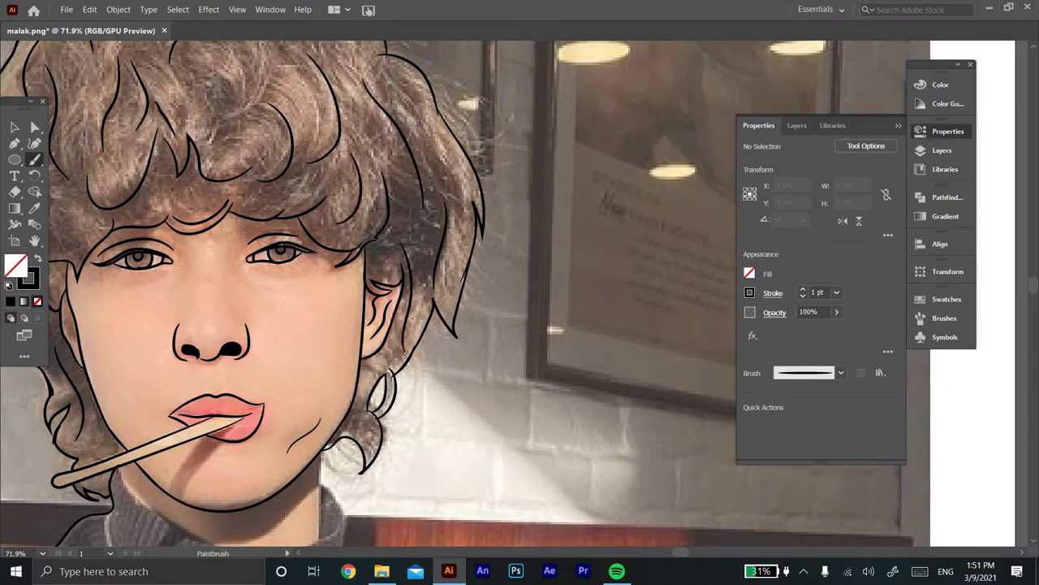
{"action": "left_click_drag", "start_coordinate": [131, 475], "coordinate": [249, 251]}
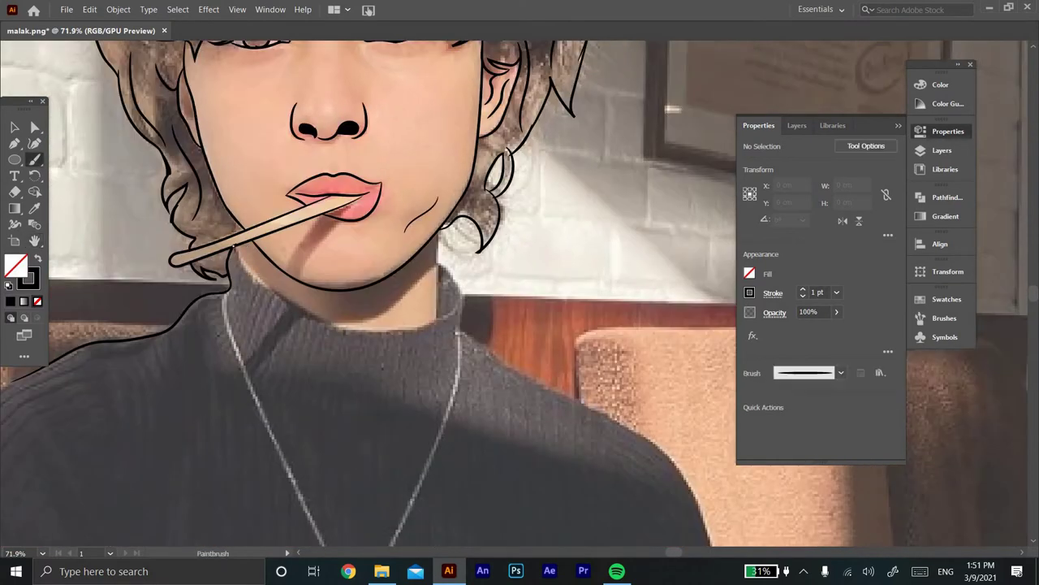
Ink the sweater collar along the neck
{"action": "mouse_move", "coordinate": [443, 320]}
{"action": "left_mouse_down"}
{"action": "mouse_move", "coordinate": [460, 301]}
{"action": "mouse_move", "coordinate": [440, 263]}
{"action": "mouse_move", "coordinate": [439, 314]}
{"action": "mouse_move", "coordinate": [462, 354]}
{"action": "left_mouse_up"}
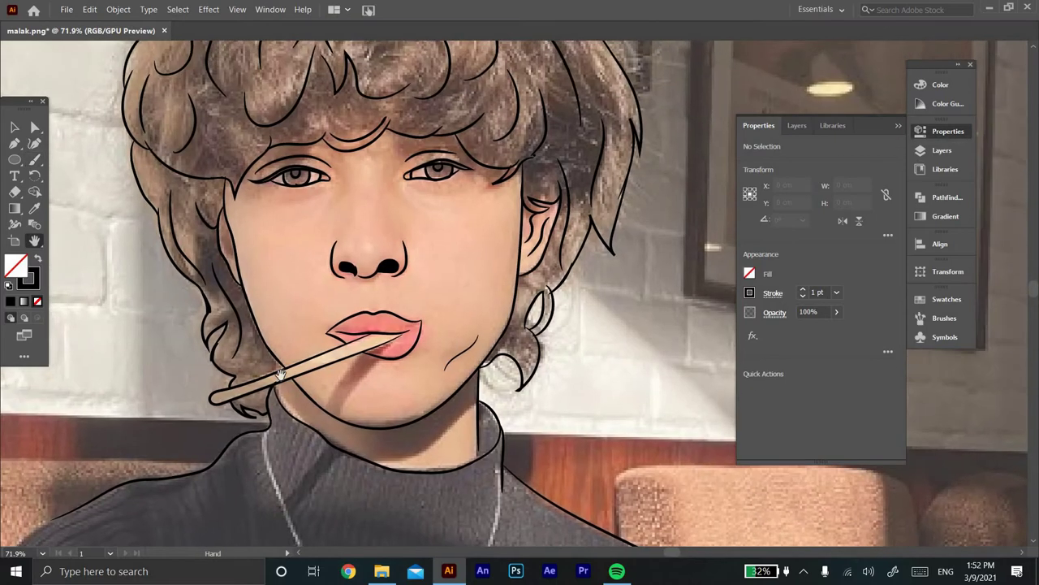
{"action": "left_click_drag", "start_coordinate": [459, 329], "coordinate": [311, 200]}
{"action": "scroll", "coordinate": [311, 199], "scroll_direction": "up", "scroll_amount": 3}
{"action": "key", "text": "b"}
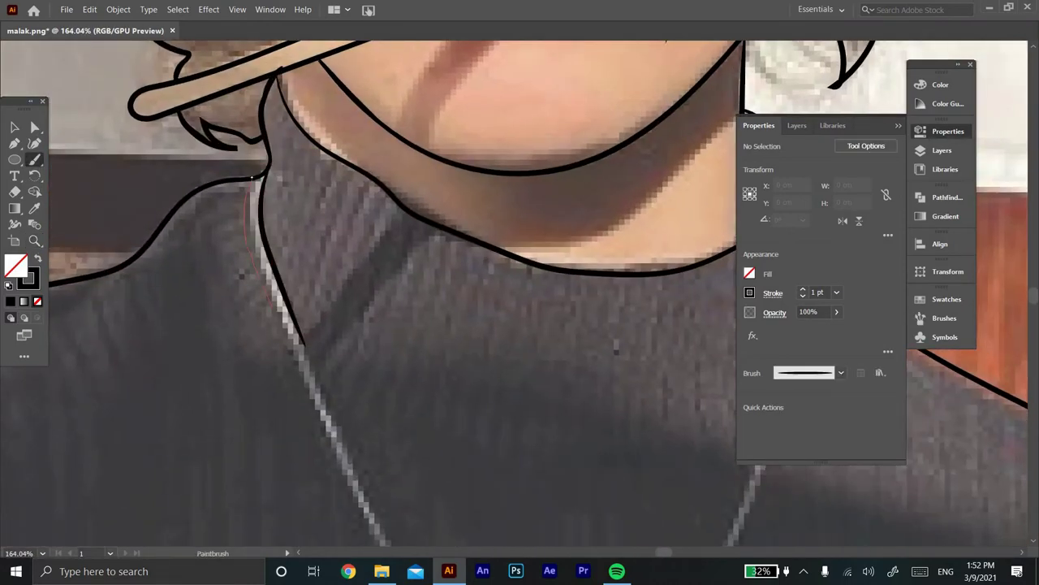
{"action": "mouse_move", "coordinate": [252, 177]}
{"action": "left_mouse_down"}
{"action": "mouse_move", "coordinate": [167, 51]}
{"action": "mouse_move", "coordinate": [350, 471]}
{"action": "left_mouse_up"}
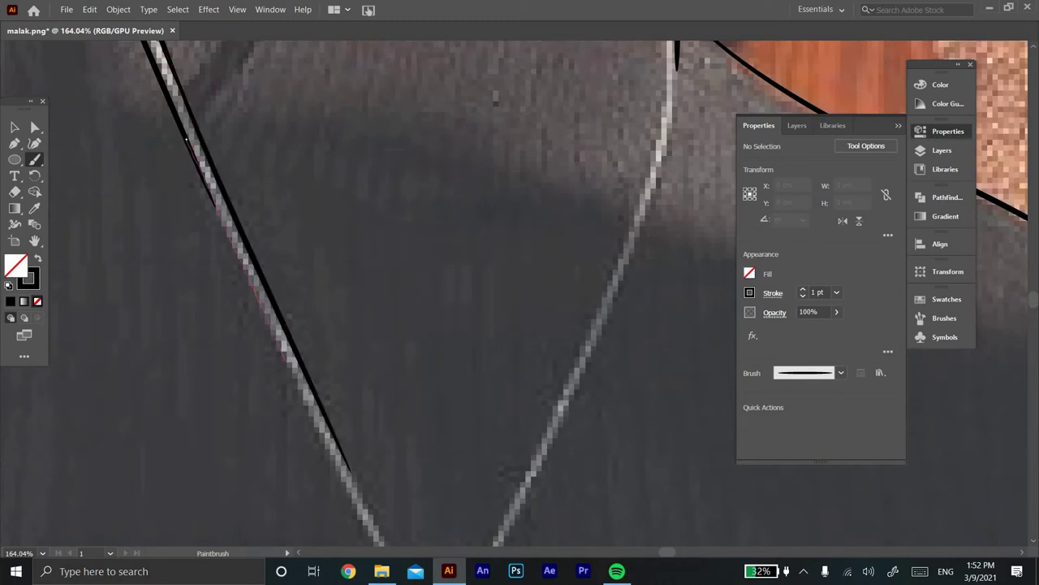
{"action": "scroll", "coordinate": [186, 138], "scroll_direction": "down", "scroll_amount": 5}
Trace the left chain line, the round pendant, the lower chain and the bottom oval bead
{"action": "mouse_move", "coordinate": [195, 107]}
{"action": "left_mouse_down"}
{"action": "mouse_move", "coordinate": [297, 311]}
{"action": "mouse_move", "coordinate": [204, 156]}
{"action": "left_mouse_up"}
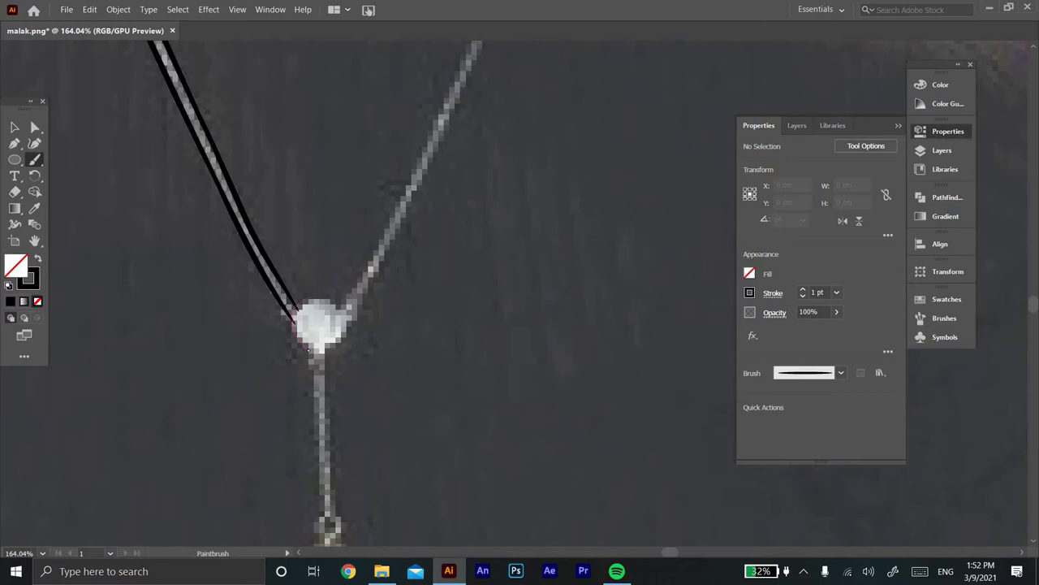
{"action": "mouse_move", "coordinate": [308, 350]}
{"action": "left_mouse_down"}
{"action": "mouse_move", "coordinate": [297, 317]}
{"action": "mouse_move", "coordinate": [325, 520]}
{"action": "mouse_move", "coordinate": [333, 461]}
{"action": "left_mouse_up"}
{"action": "scroll", "coordinate": [333, 461], "scroll_direction": "down", "scroll_amount": 5}
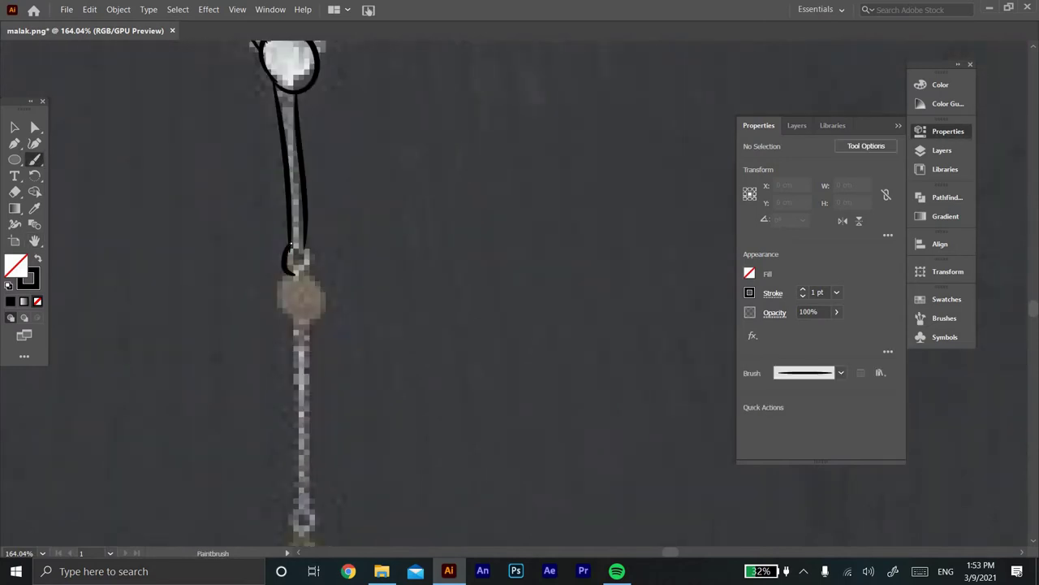
{"action": "left_click_drag", "start_coordinate": [304, 243], "coordinate": [290, 276]}
{"action": "mouse_move", "coordinate": [290, 318]}
{"action": "left_mouse_down"}
{"action": "mouse_move", "coordinate": [298, 507]}
{"action": "mouse_move", "coordinate": [313, 511]}
{"action": "left_mouse_up"}
{"action": "scroll", "coordinate": [281, 390], "scroll_direction": "down", "scroll_amount": 5}
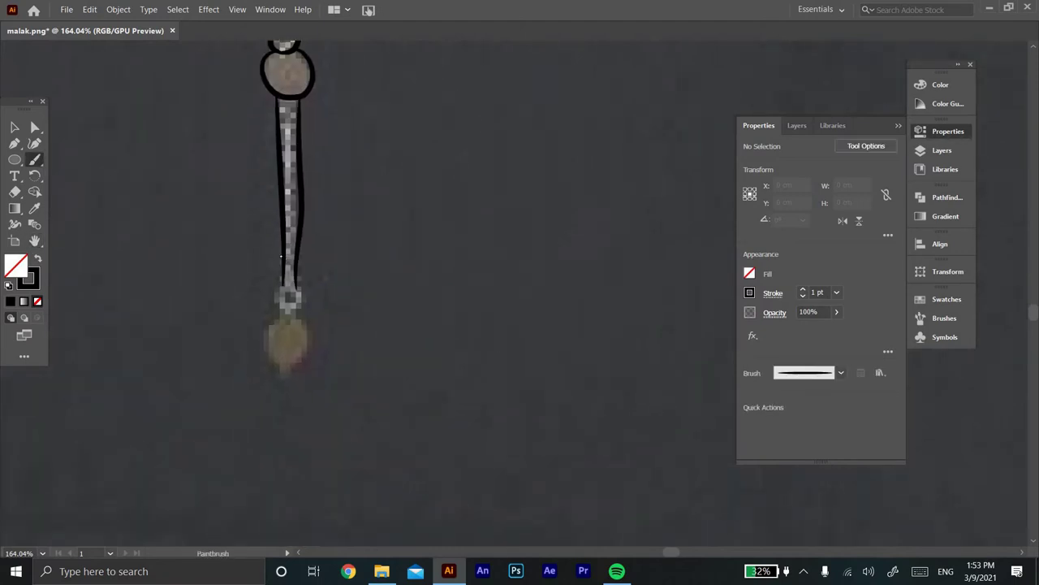
{"action": "mouse_move", "coordinate": [283, 279]}
{"action": "left_mouse_down"}
{"action": "mouse_move", "coordinate": [289, 318]}
{"action": "mouse_move", "coordinate": [274, 374]}
{"action": "left_mouse_up"}
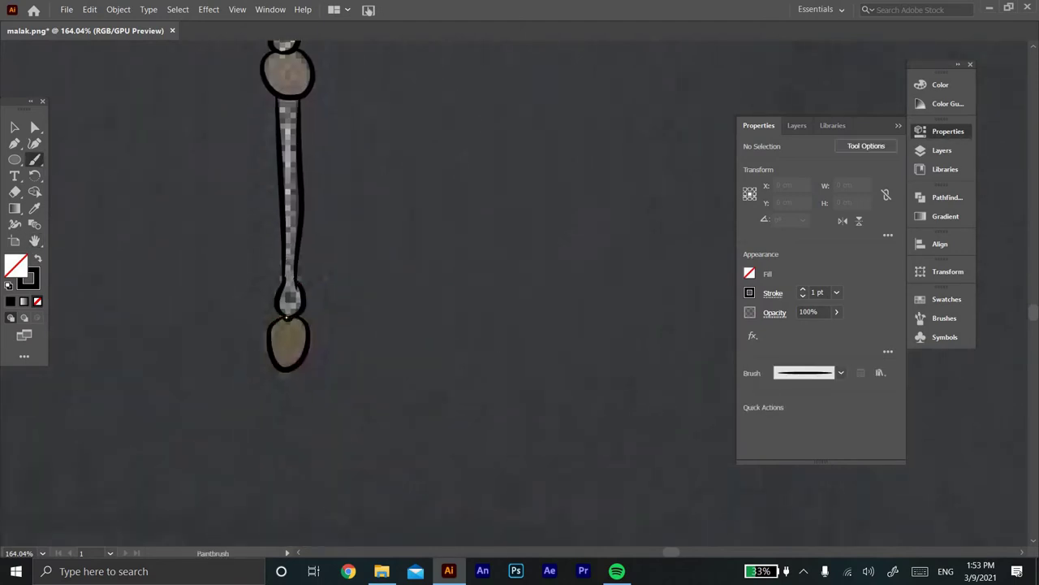
Ink the collar fold beside the chain and the chain's edge
{"action": "key", "text": "z"}
{"action": "scroll", "coordinate": [471, 220], "scroll_direction": "up", "scroll_amount": 10}
{"action": "scroll", "coordinate": [360, 365], "scroll_direction": "up", "scroll_amount": 2}
{"action": "scroll", "coordinate": [401, 162], "scroll_direction": "up", "scroll_amount": 3}
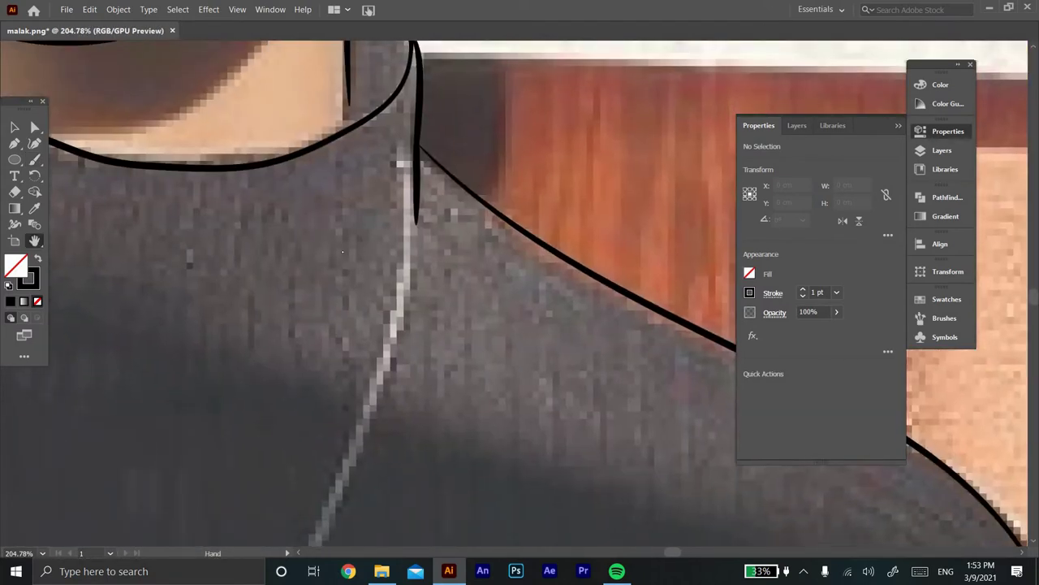
{"action": "key", "text": "b"}
{"action": "left_click_drag", "start_coordinate": [420, 74], "coordinate": [349, 195]}
{"action": "left_click_drag", "start_coordinate": [395, 161], "coordinate": [334, 474]}
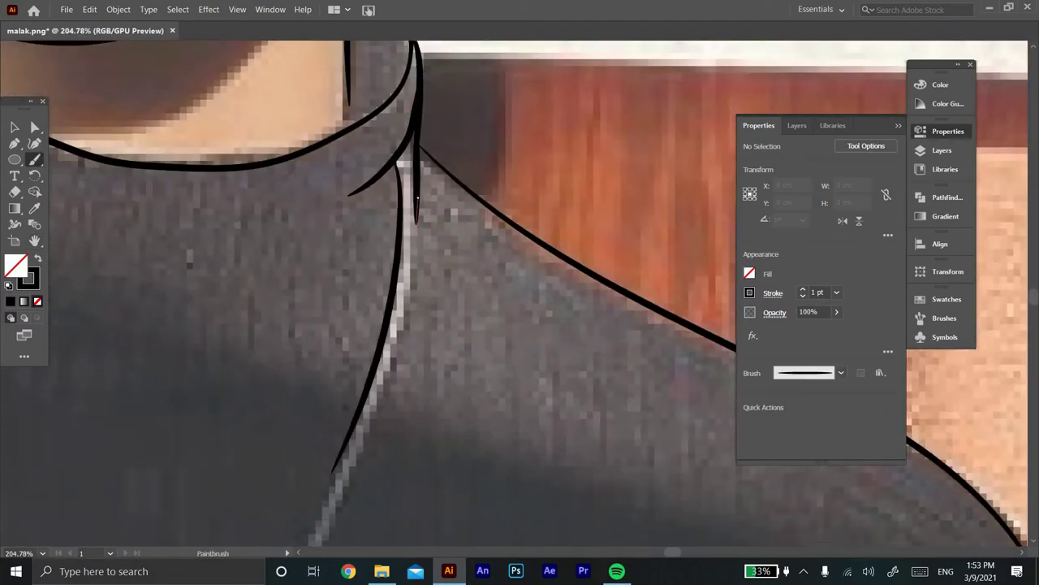
{"action": "left_click_drag", "start_coordinate": [419, 195], "coordinate": [341, 502]}
Trace both edges of the right chain line toward the pendant, redrawing a misplaced stroke
{"action": "scroll", "coordinate": [316, 235], "scroll_direction": "down", "scroll_amount": 5}
{"action": "scroll", "coordinate": [362, 150], "scroll_direction": "down", "scroll_amount": 2}
{"action": "left_click_drag", "start_coordinate": [414, 43], "coordinate": [303, 315]}
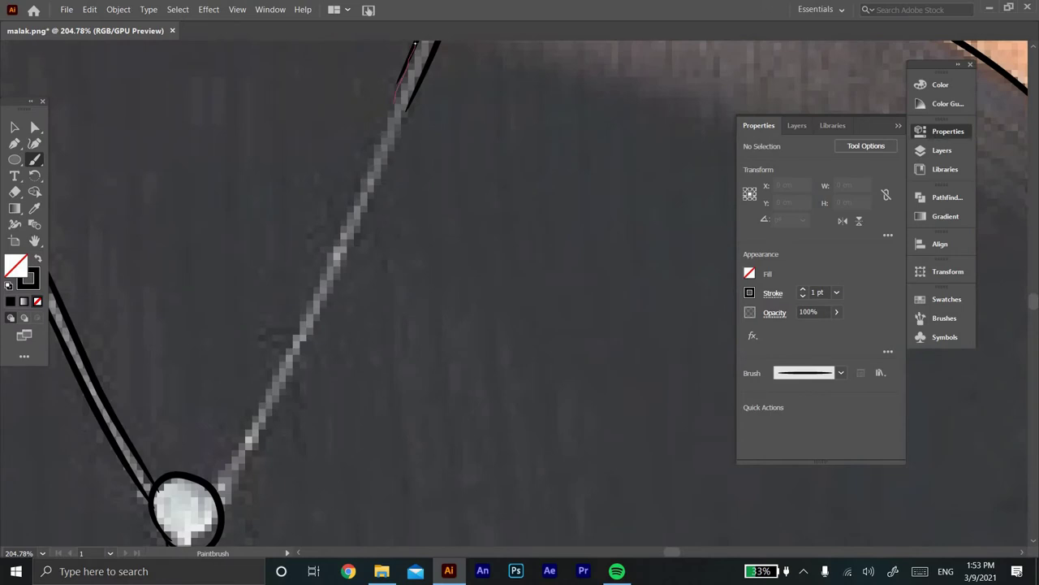
{"action": "key", "text": "ctrl+z"}
{"action": "left_click_drag", "start_coordinate": [414, 43], "coordinate": [213, 484]}
{"action": "left_click_drag", "start_coordinate": [432, 47], "coordinate": [213, 484]}
{"action": "left_click_drag", "start_coordinate": [238, 443], "coordinate": [244, 420]}
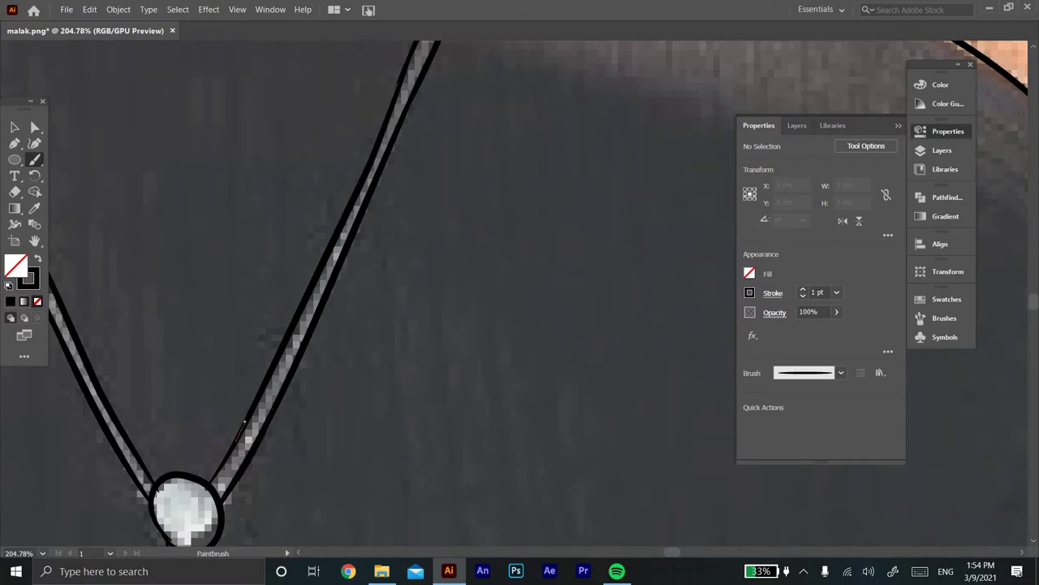
{"action": "key", "text": "ctrl+0"}
{"action": "scroll", "coordinate": [336, 214], "scroll_direction": "up", "scroll_amount": 3}
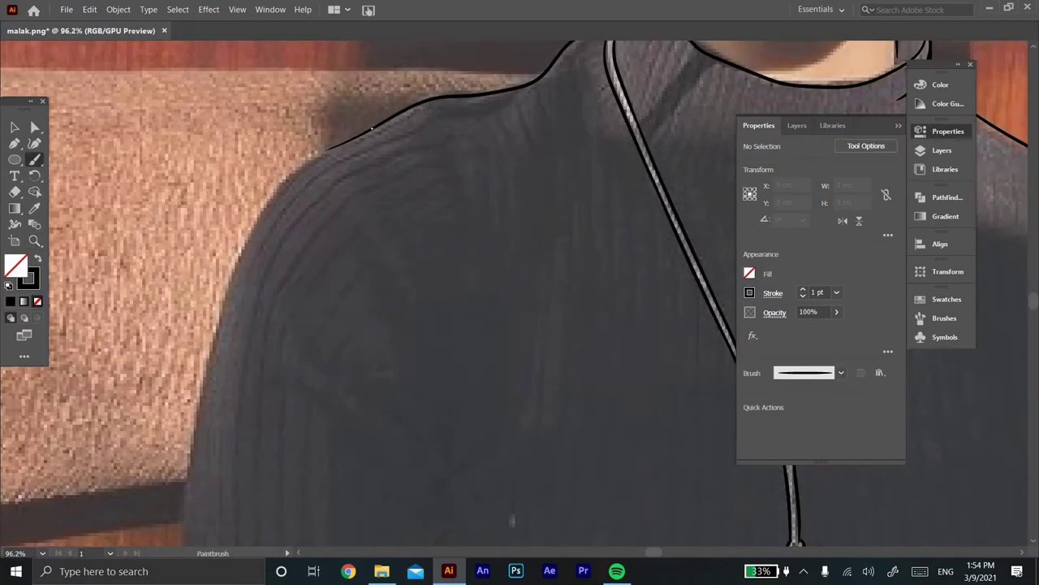
{"action": "scroll", "coordinate": [225, 223], "scroll_direction": "down", "scroll_amount": 5}
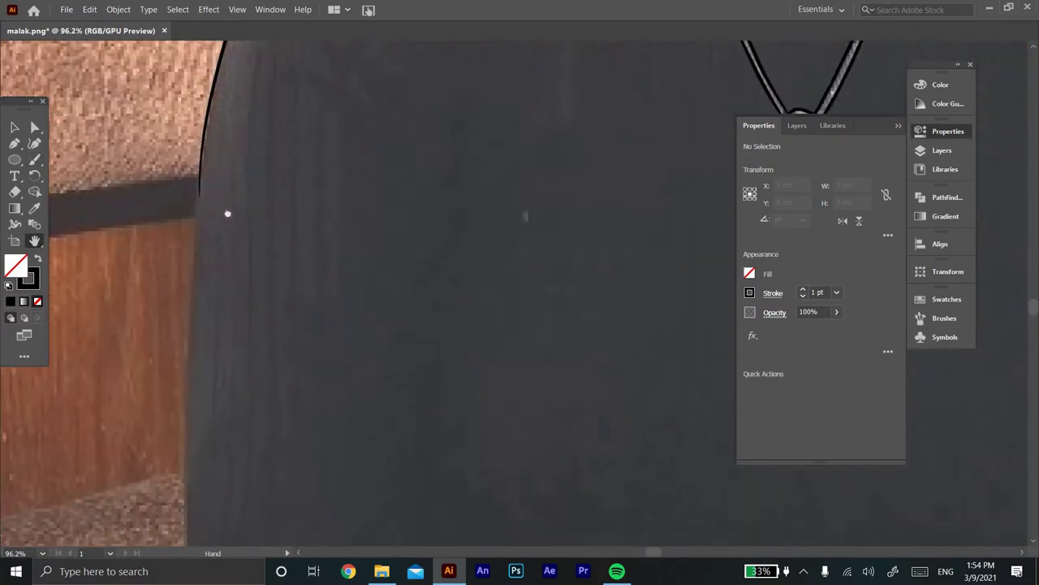
Outline the sweater's left side down to the waist and the sash's left edge
{"action": "scroll", "coordinate": [169, 228], "scroll_direction": "down", "scroll_amount": 2}
{"action": "left_click_drag", "start_coordinate": [233, 146], "coordinate": [225, 388]}
{"action": "left_click_drag", "start_coordinate": [221, 490], "coordinate": [218, 532]}
{"action": "left_click_drag", "start_coordinate": [390, 487], "coordinate": [347, 235]}
{"action": "mouse_move", "coordinate": [185, 266]}
{"action": "left_mouse_down"}
{"action": "mouse_move", "coordinate": [197, 336]}
{"action": "mouse_move", "coordinate": [219, 379]}
{"action": "left_mouse_up"}
{"action": "left_click_drag", "start_coordinate": [312, 224], "coordinate": [213, 330]}
{"action": "mouse_move", "coordinate": [324, 487]}
{"action": "left_mouse_down"}
{"action": "mouse_move", "coordinate": [273, 437]}
{"action": "mouse_move", "coordinate": [234, 324]}
{"action": "mouse_move", "coordinate": [237, 247]}
{"action": "left_mouse_up"}
Trace the arm edge down to the waist, the sash edge and the waistband top
{"action": "scroll", "coordinate": [173, 390], "scroll_direction": "right", "scroll_amount": 5}
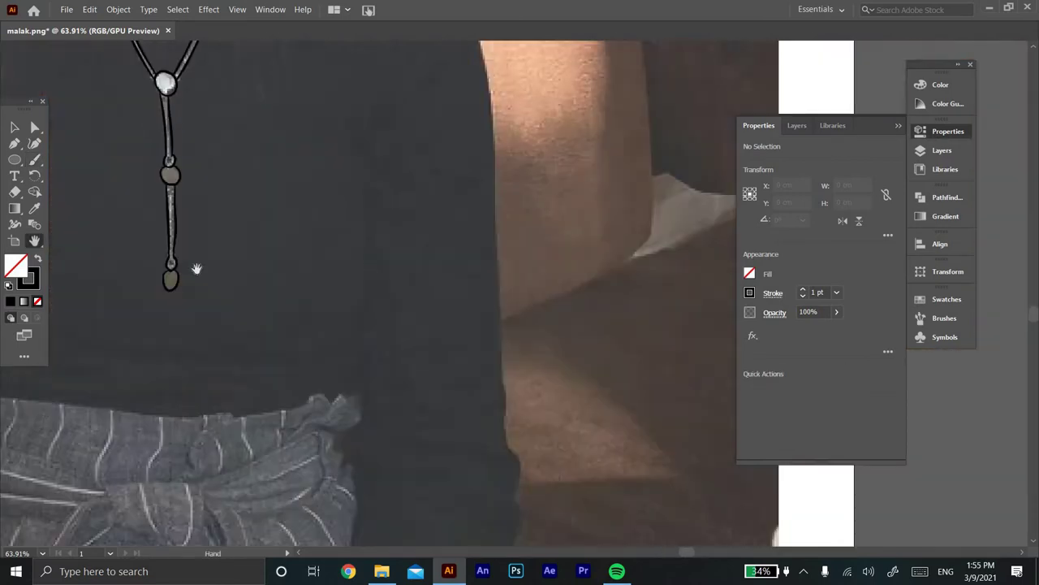
{"action": "scroll", "coordinate": [174, 390], "scroll_direction": "up", "scroll_amount": 3}
{"action": "mouse_move", "coordinate": [328, 162]}
{"action": "left_mouse_down"}
{"action": "mouse_move", "coordinate": [379, 367]}
{"action": "mouse_move", "coordinate": [347, 124]}
{"action": "left_mouse_up"}
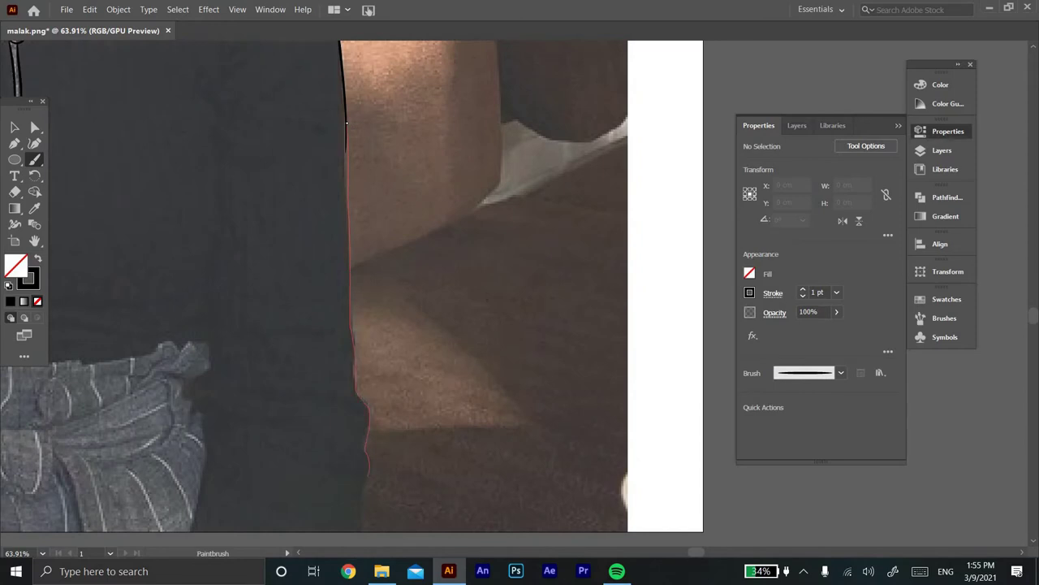
{"action": "left_click_drag", "start_coordinate": [347, 123], "coordinate": [352, 537]}
{"action": "mouse_move", "coordinate": [204, 458]}
{"action": "left_mouse_down"}
{"action": "mouse_move", "coordinate": [189, 539]}
{"action": "mouse_move", "coordinate": [208, 224]}
{"action": "left_mouse_up"}
{"action": "scroll", "coordinate": [207, 227], "scroll_direction": "left", "scroll_amount": 5}
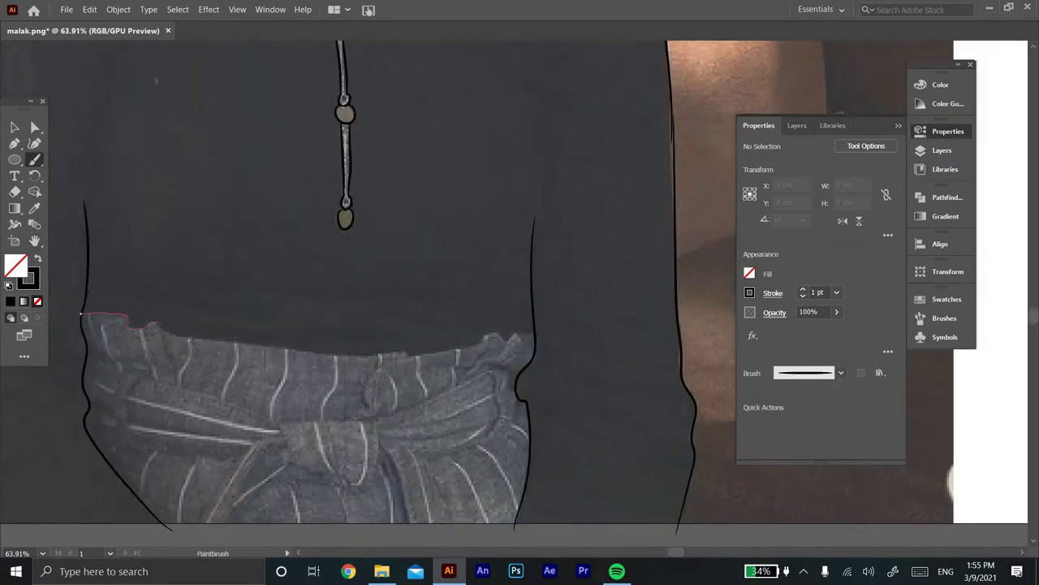
{"action": "mouse_move", "coordinate": [307, 352]}
{"action": "left_mouse_down"}
{"action": "mouse_move", "coordinate": [403, 354]}
{"action": "mouse_move", "coordinate": [373, 373]}
{"action": "left_mouse_up"}
Ink the sash fold lines, the loop under the knot and the knot's creases
{"action": "left_click_drag", "start_coordinate": [159, 325], "coordinate": [175, 383]}
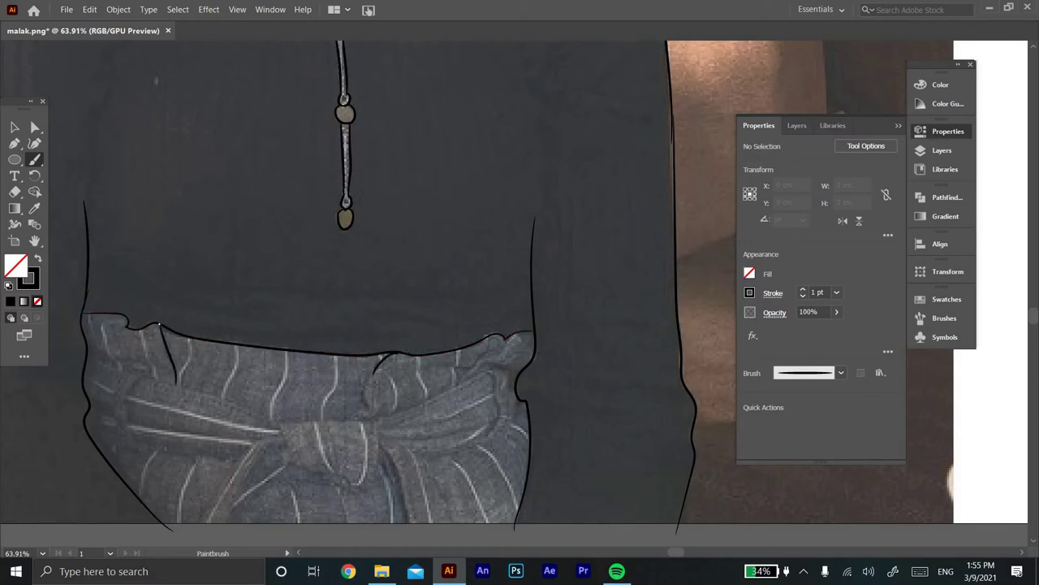
{"action": "left_click_drag", "start_coordinate": [113, 363], "coordinate": [278, 425]}
{"action": "mouse_move", "coordinate": [103, 446]}
{"action": "left_mouse_down"}
{"action": "mouse_move", "coordinate": [249, 453]}
{"action": "mouse_move", "coordinate": [200, 524]}
{"action": "left_mouse_up"}
{"action": "left_click_drag", "start_coordinate": [276, 440], "coordinate": [221, 526]}
{"action": "mouse_move", "coordinate": [172, 427]}
{"action": "left_mouse_down"}
{"action": "mouse_move", "coordinate": [94, 416]}
{"action": "mouse_move", "coordinate": [279, 426]}
{"action": "left_mouse_up"}
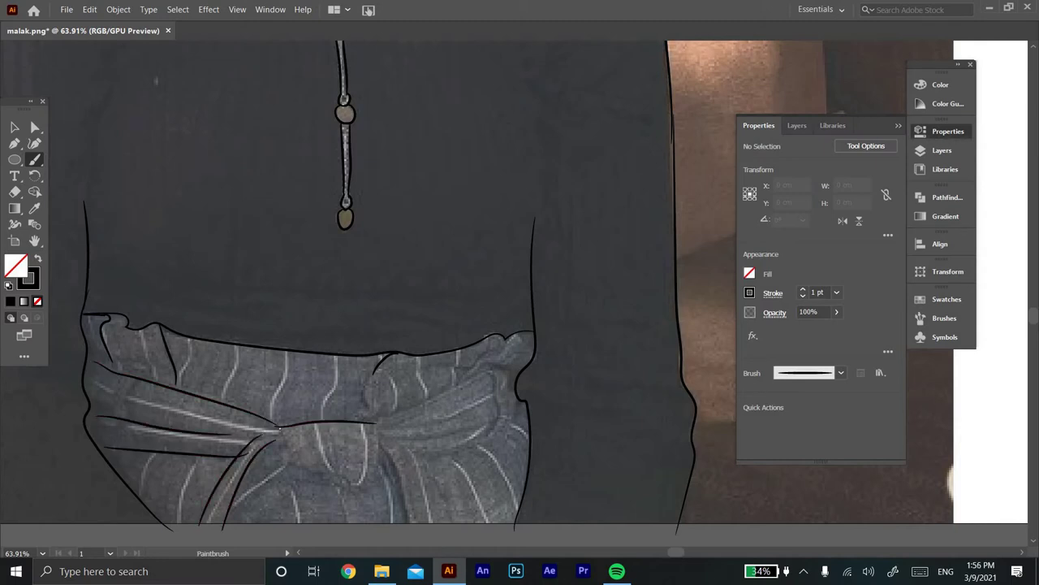
{"action": "mouse_move", "coordinate": [357, 485]}
{"action": "left_mouse_down"}
{"action": "mouse_move", "coordinate": [376, 424]}
{"action": "mouse_move", "coordinate": [348, 481]}
{"action": "left_mouse_up"}
{"action": "left_click_drag", "start_coordinate": [329, 434], "coordinate": [329, 472]}
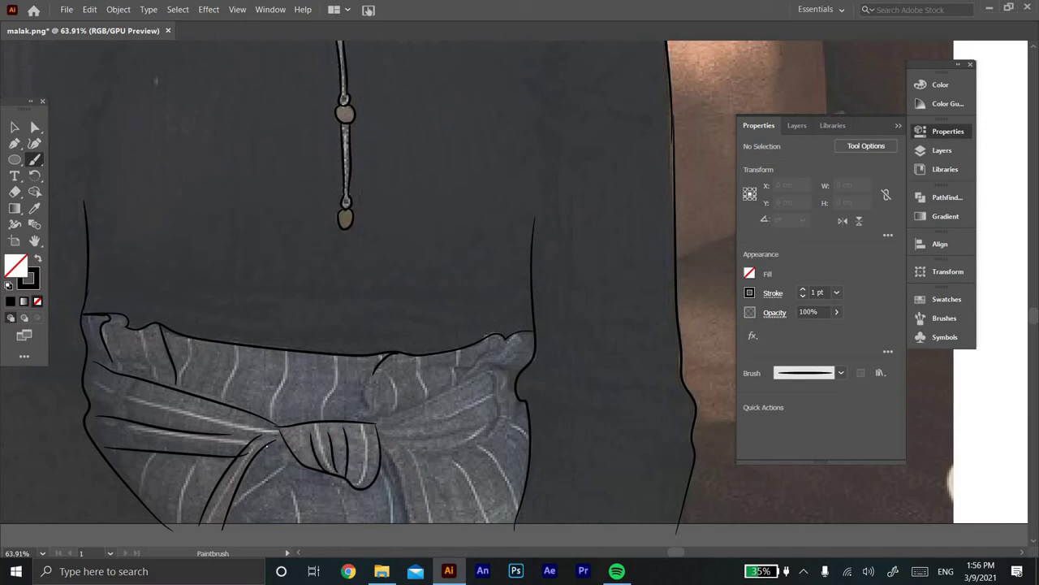
Outline the sash's right edges, folds and hanging end, then zoom out to the whole portrait
{"action": "left_click_drag", "start_coordinate": [533, 333], "coordinate": [535, 337]}
{"action": "mouse_move", "coordinate": [513, 414]}
{"action": "left_mouse_down"}
{"action": "mouse_move", "coordinate": [519, 399]}
{"action": "mouse_move", "coordinate": [382, 441]}
{"action": "left_mouse_up"}
{"action": "left_click_drag", "start_coordinate": [422, 409], "coordinate": [379, 433]}
{"action": "left_click_drag", "start_coordinate": [495, 430], "coordinate": [488, 373]}
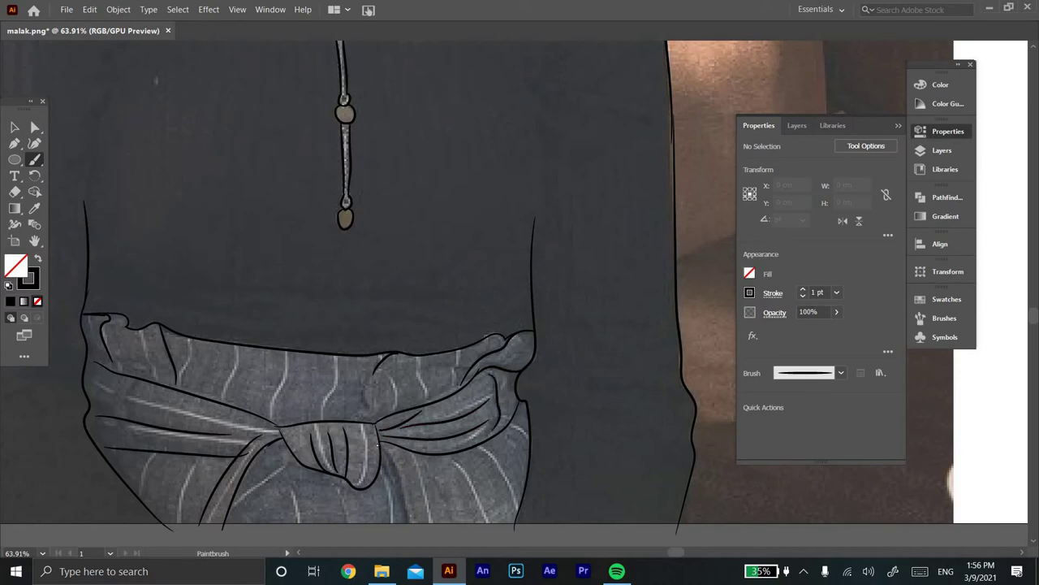
{"action": "left_click_drag", "start_coordinate": [410, 519], "coordinate": [412, 523]}
{"action": "key", "text": "z"}
{"action": "mouse_move", "coordinate": [399, 355]}
{"action": "left_mouse_down"}
{"action": "mouse_move", "coordinate": [325, 411]}
{"action": "mouse_move", "coordinate": [348, 202]}
{"action": "mouse_move", "coordinate": [70, 222]}
{"action": "mouse_move", "coordinate": [359, 195]}
{"action": "mouse_move", "coordinate": [172, 241]}
{"action": "left_mouse_up"}
Frame the necklace area and add a new layer for the chain paths
{"action": "key", "text": "shift+x"}
{"action": "double_click", "coordinate": [17, 265]}
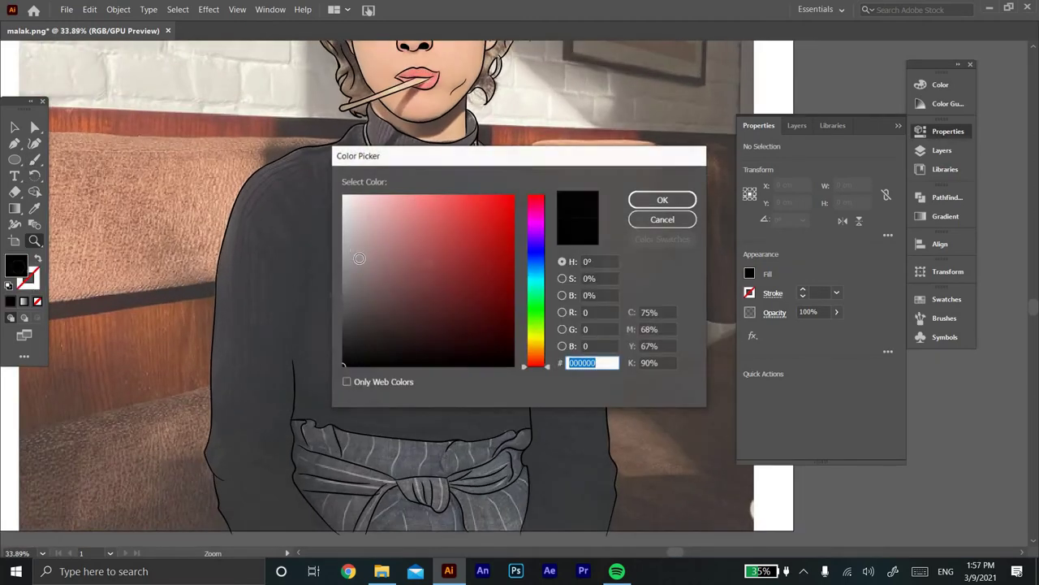
{"action": "left_click", "coordinate": [661, 218]}
{"action": "key", "text": "n"}
{"action": "scroll", "coordinate": [363, 90], "scroll_direction": "up", "scroll_amount": 5}
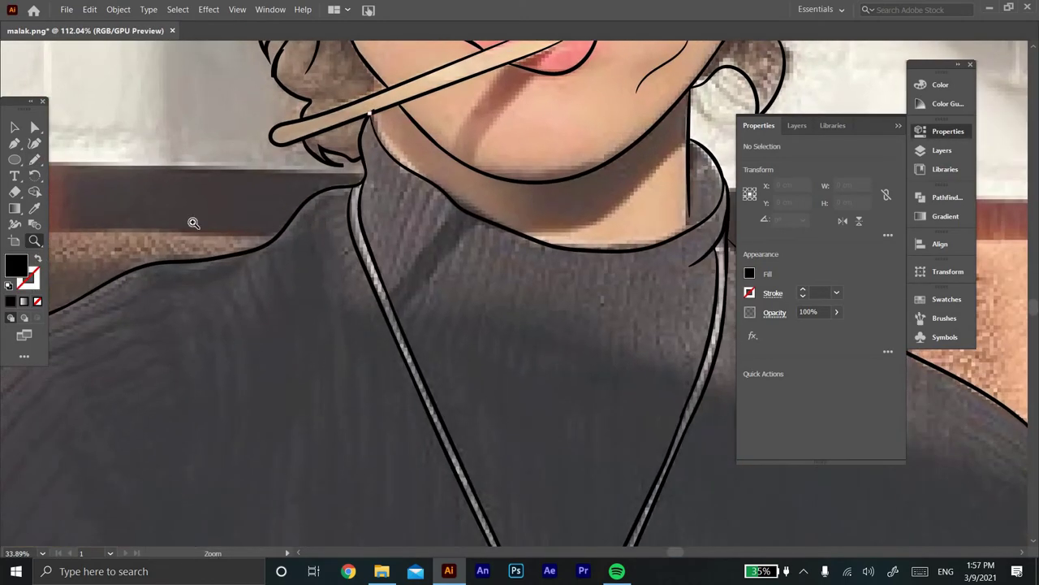
{"action": "left_click_drag", "start_coordinate": [351, 188], "coordinate": [366, 268]}
{"action": "left_click_drag", "start_coordinate": [385, 366], "coordinate": [287, 297]}
{"action": "left_click", "coordinate": [942, 150]}
{"action": "left_click", "coordinate": [867, 452]}
Pencil-trace the chain's left edge down to the pendant and on to the bead
{"action": "key", "text": "n"}
{"action": "mouse_move", "coordinate": [253, 177]}
{"action": "left_mouse_down"}
{"action": "mouse_move", "coordinate": [250, 116]}
{"action": "mouse_move", "coordinate": [341, 375]}
{"action": "mouse_move", "coordinate": [286, 309]}
{"action": "left_mouse_up"}
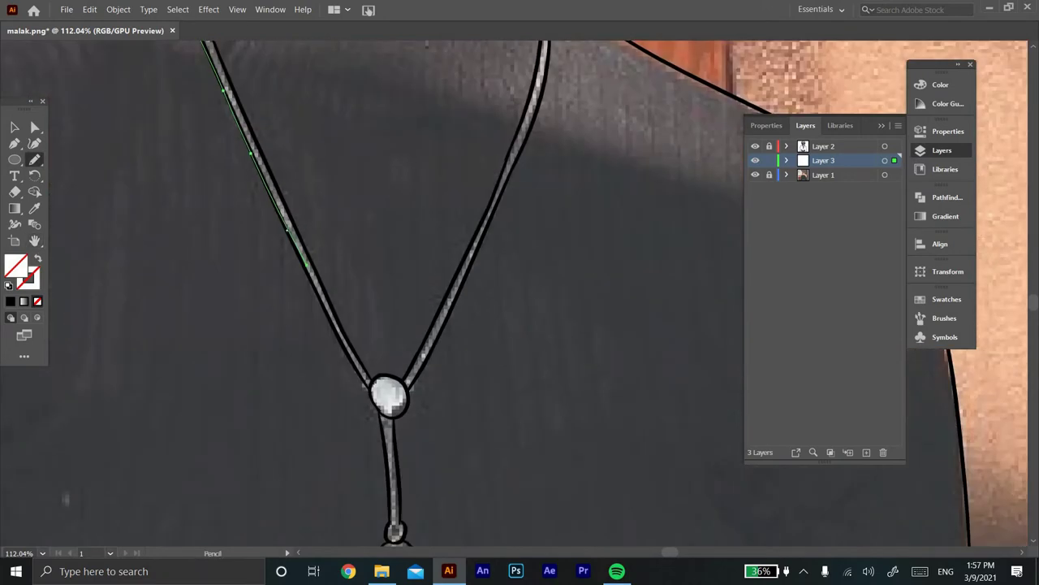
{"action": "left_click_drag", "start_coordinate": [358, 369], "coordinate": [389, 510]}
{"action": "key", "text": "b"}
{"action": "scroll", "coordinate": [355, 257], "scroll_direction": "down", "scroll_amount": 5}
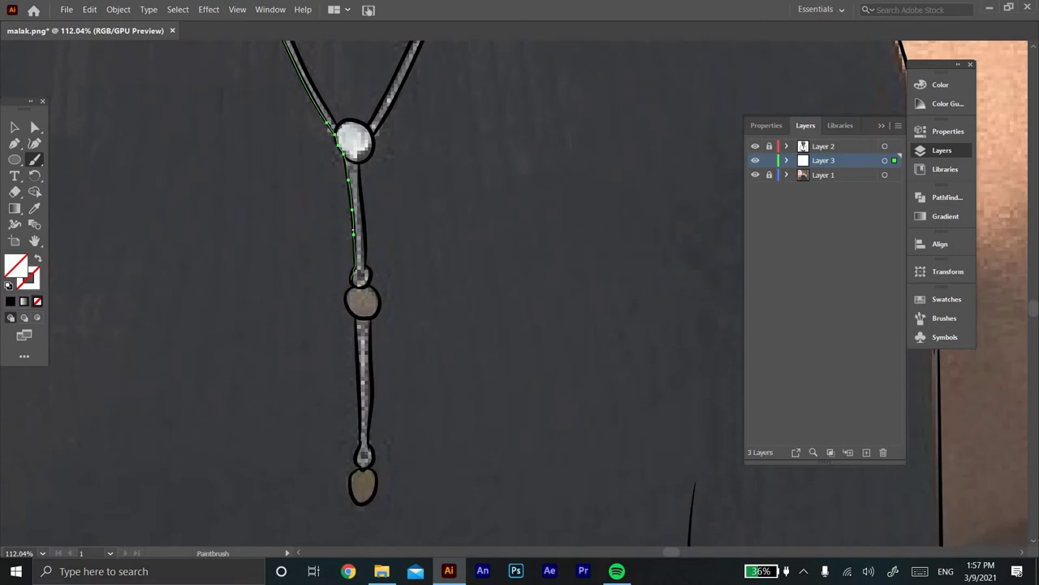
{"action": "key", "text": "n"}
{"action": "left_click_drag", "start_coordinate": [354, 235], "coordinate": [361, 280]}
Trace the neck line, the chain's right line, the pendant arc and the chain's left side
{"action": "left_click_drag", "start_coordinate": [339, 211], "coordinate": [224, 418]}
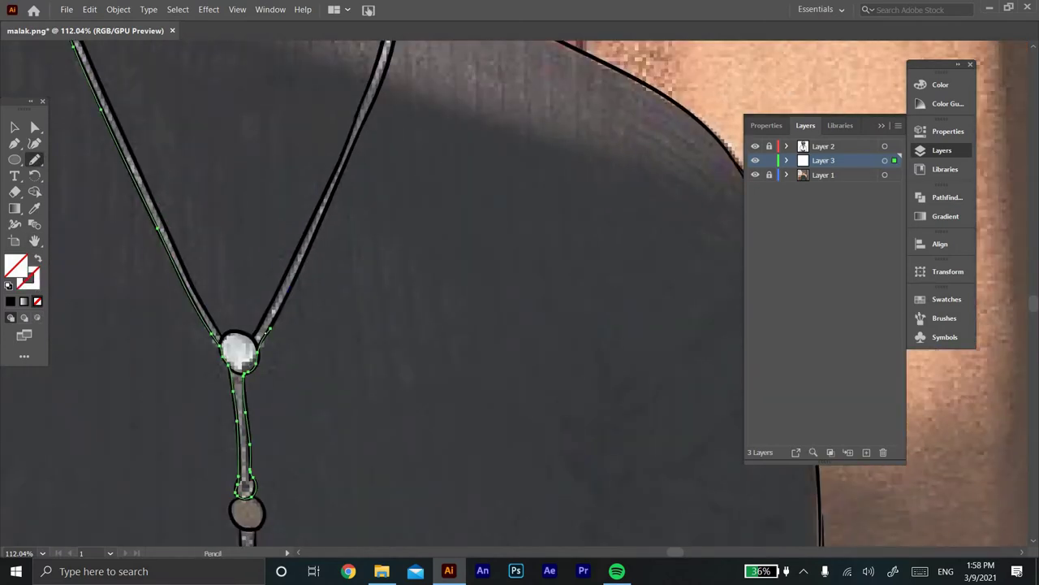
{"action": "left_click_drag", "start_coordinate": [333, 227], "coordinate": [282, 389]}
{"action": "left_click_drag", "start_coordinate": [333, 220], "coordinate": [323, 343]}
{"action": "left_click_drag", "start_coordinate": [334, 203], "coordinate": [324, 227]}
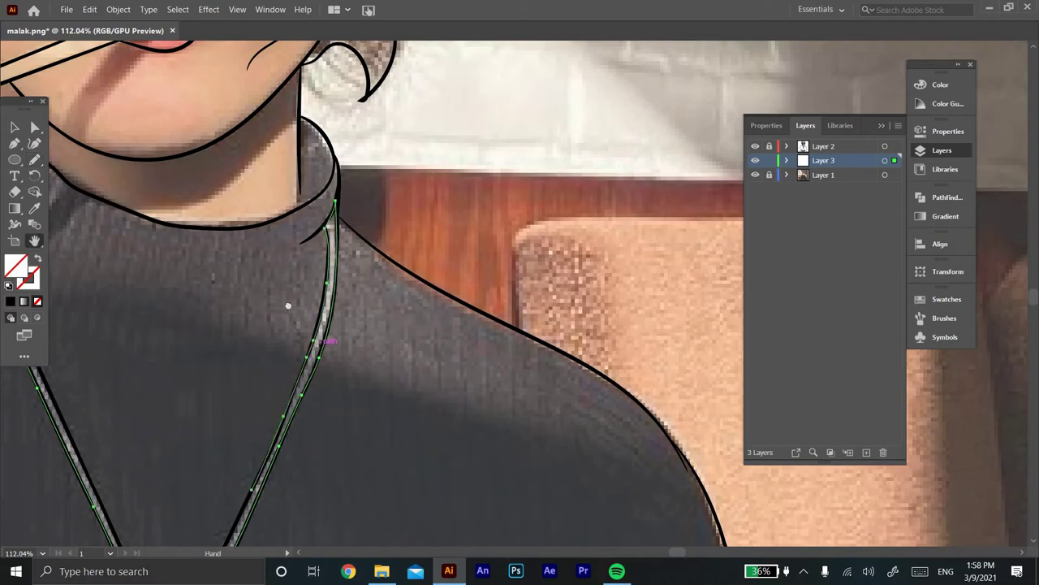
{"action": "left_click_drag", "start_coordinate": [238, 429], "coordinate": [352, 149]}
{"action": "left_click_drag", "start_coordinate": [364, 213], "coordinate": [365, 211]}
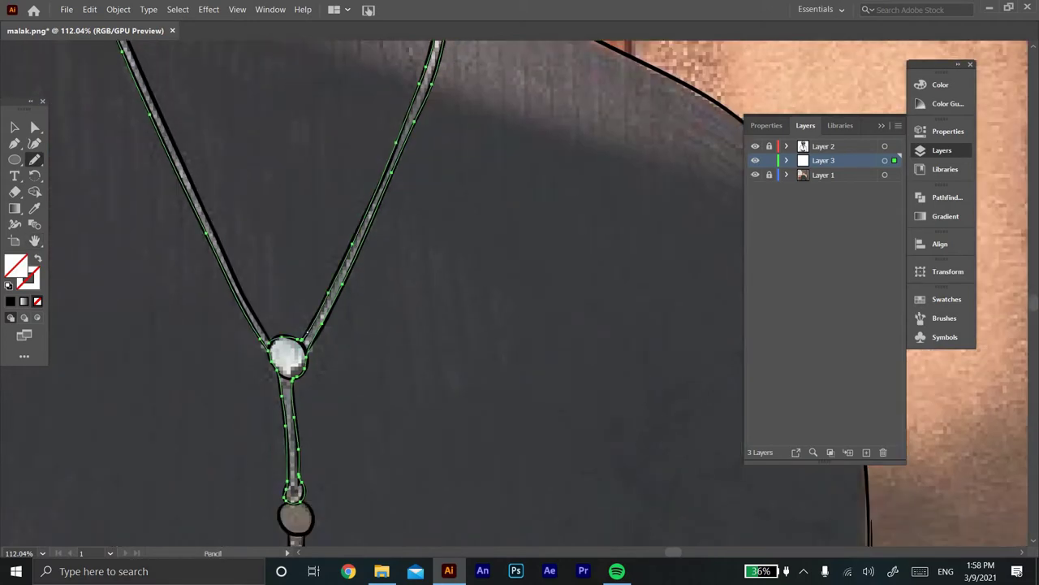
{"action": "left_click_drag", "start_coordinate": [268, 341], "coordinate": [309, 338]}
{"action": "left_click_drag", "start_coordinate": [199, 167], "coordinate": [272, 354]}
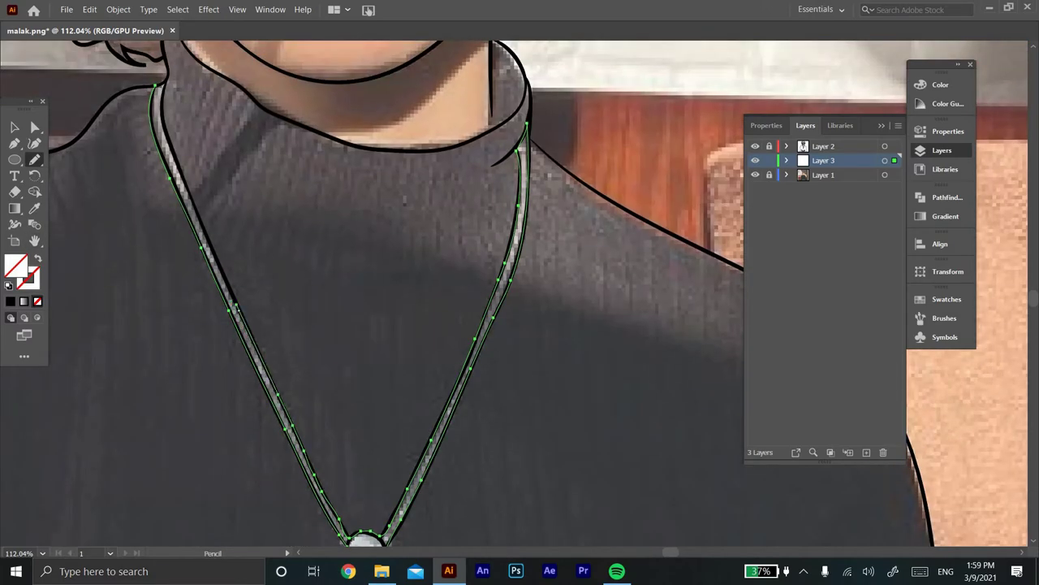
{"action": "left_click_drag", "start_coordinate": [405, 203], "coordinate": [444, 317]}
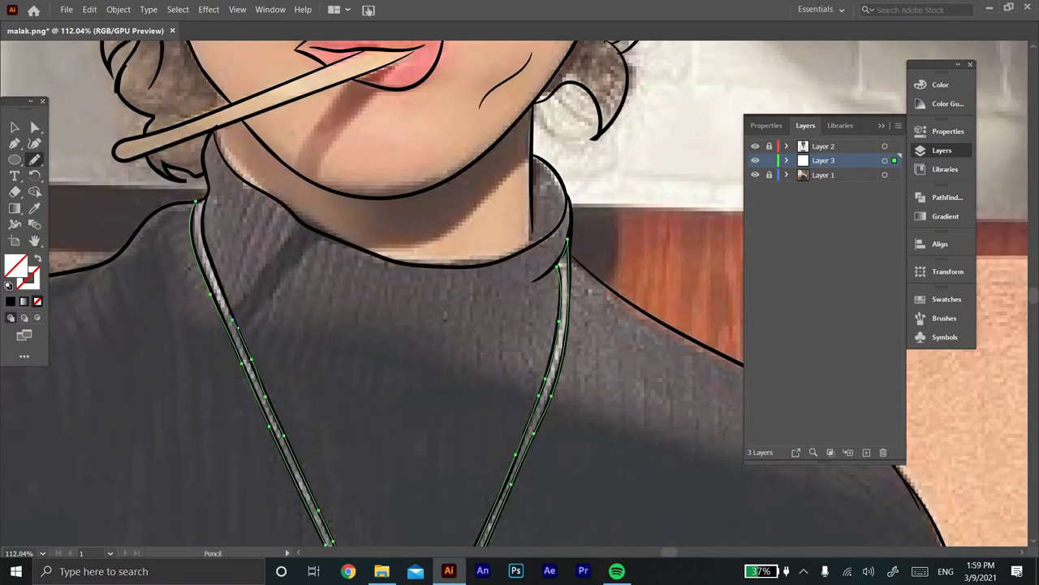
{"action": "left_click_drag", "start_coordinate": [201, 206], "coordinate": [201, 205]}
Fill the chain light grey and the first bead dark brown
{"action": "double_click", "coordinate": [15, 264]}
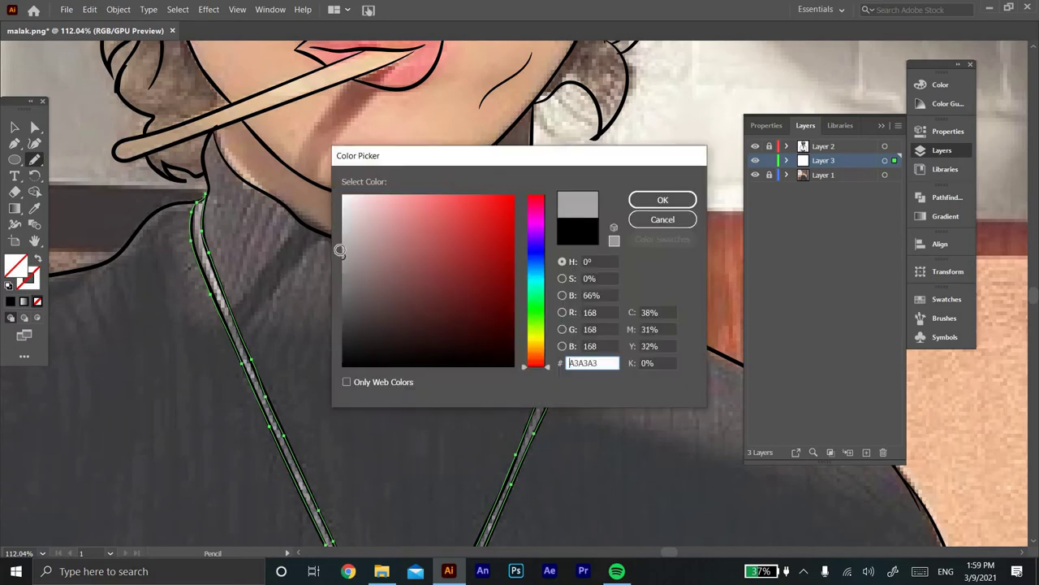
{"action": "key", "text": "Return"}
{"action": "key", "text": "ctrl+shift+a"}
{"action": "mouse_move", "coordinate": [327, 360]}
{"action": "left_mouse_down"}
{"action": "mouse_move", "coordinate": [319, 338]}
{"action": "mouse_move", "coordinate": [339, 272]}
{"action": "left_mouse_up"}
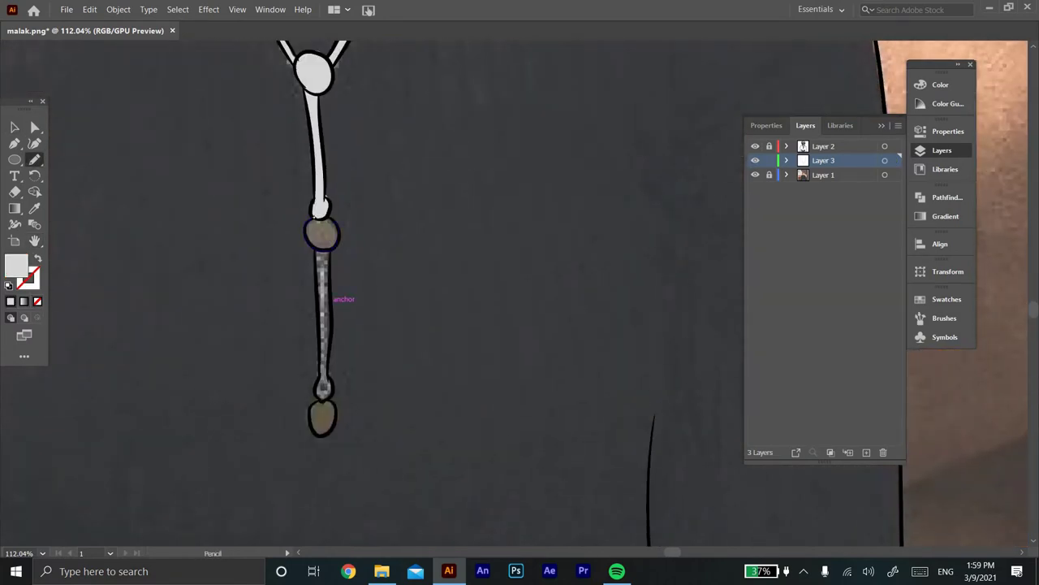
{"action": "double_click", "coordinate": [15, 264]}
{"action": "left_click", "coordinate": [534, 347]}
{"action": "left_click", "coordinate": [455, 347]}
{"action": "left_click", "coordinate": [440, 325]}
{"action": "left_click", "coordinate": [666, 198]}
{"action": "key", "text": "ctrl+shift+a"}
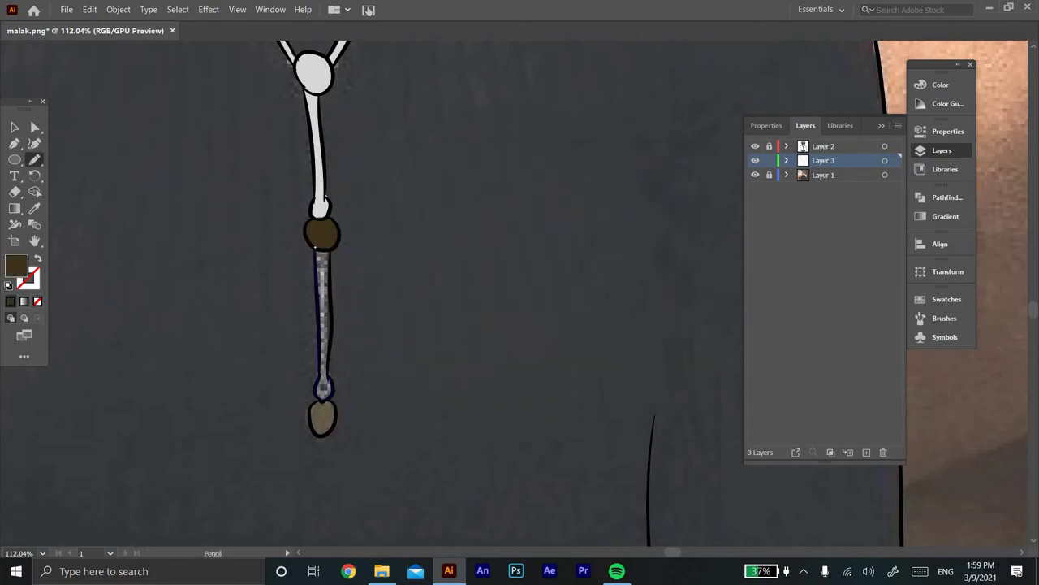
Fill the lower chain segment, eyedrop the brown onto the bottom bead, and lock the necklace layer
{"action": "key", "text": "i"}
{"action": "left_click", "coordinate": [320, 142]}
{"action": "key", "text": "ctrl+shift+a"}
{"action": "left_click", "coordinate": [34, 160]}
{"action": "left_click_drag", "start_coordinate": [324, 402], "coordinate": [326, 404]}
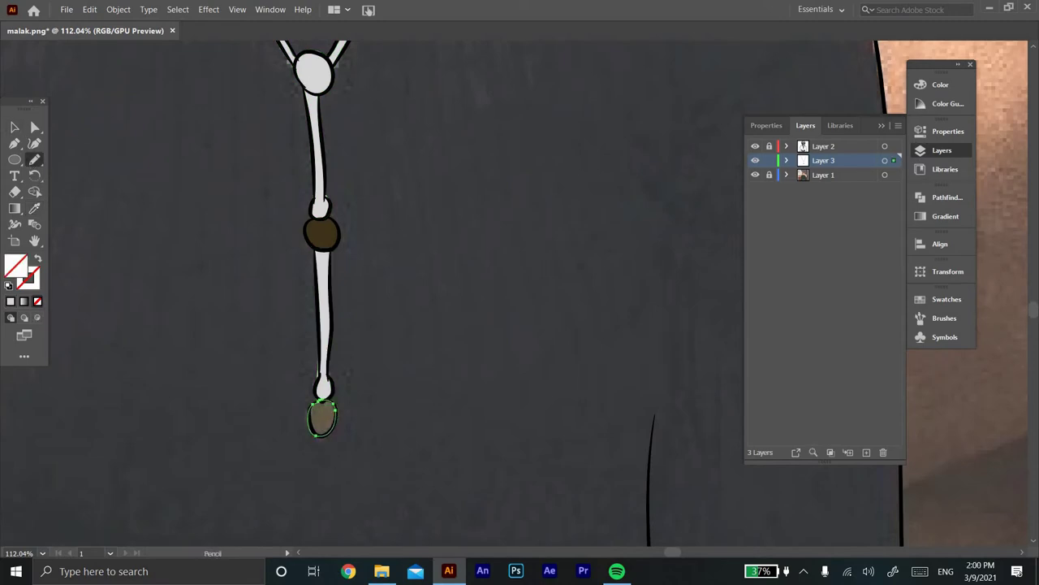
{"action": "key", "text": "i"}
{"action": "left_click", "coordinate": [321, 234]}
{"action": "key", "text": "z"}
{"action": "scroll", "coordinate": [347, 290], "scroll_direction": "down", "scroll_amount": 5}
{"action": "key", "text": "ctrl+l"}
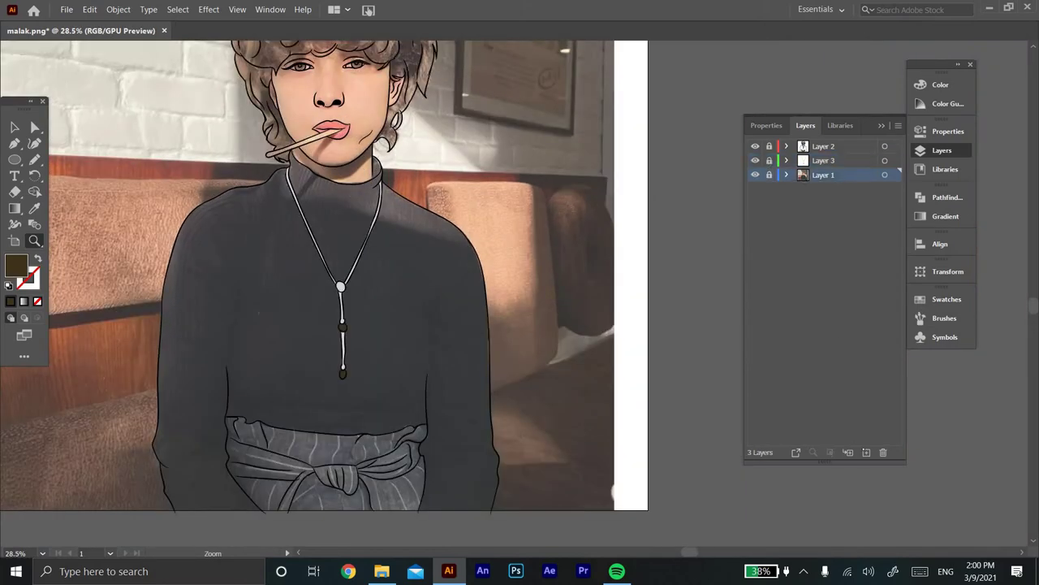
With no fill, pencil-trace the sweater edge from the neck down the shoulder and left side
{"action": "scroll", "coordinate": [304, 103], "scroll_direction": "up", "scroll_amount": 3}
{"action": "key", "text": "n"}
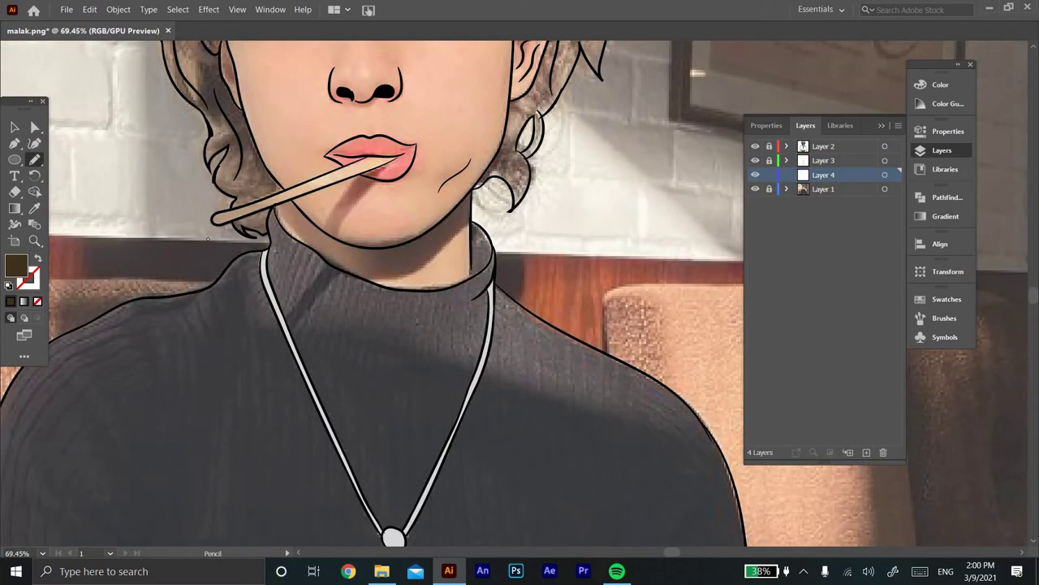
{"action": "key", "text": "slash"}
{"action": "left_click_drag", "start_coordinate": [272, 208], "coordinate": [266, 237]}
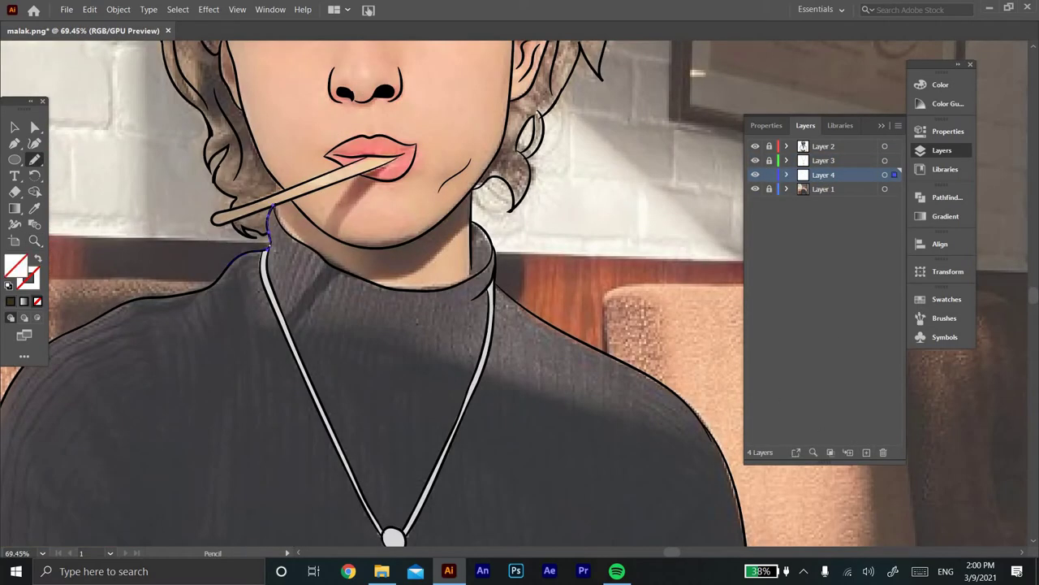
{"action": "scroll", "coordinate": [248, 263], "scroll_direction": "down", "scroll_amount": 5}
{"action": "scroll", "coordinate": [318, 146], "scroll_direction": "left", "scroll_amount": 5}
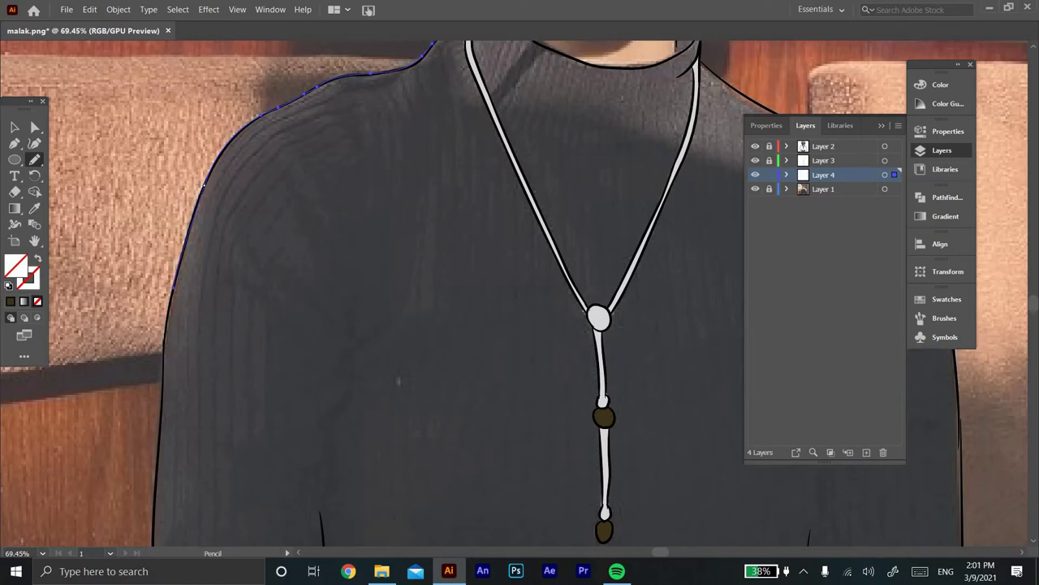
{"action": "scroll", "coordinate": [204, 185], "scroll_direction": "down", "scroll_amount": 5}
{"action": "scroll", "coordinate": [204, 185], "scroll_direction": "left", "scroll_amount": 1}
{"action": "left_click_drag", "start_coordinate": [211, 114], "coordinate": [204, 165]}
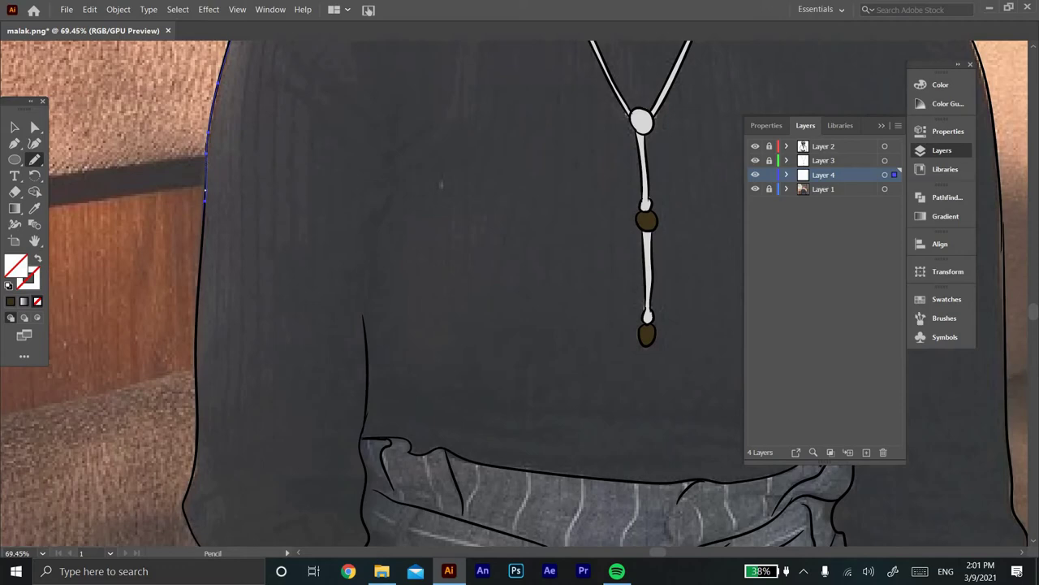
{"action": "left_click_drag", "start_coordinate": [204, 195], "coordinate": [183, 496]}
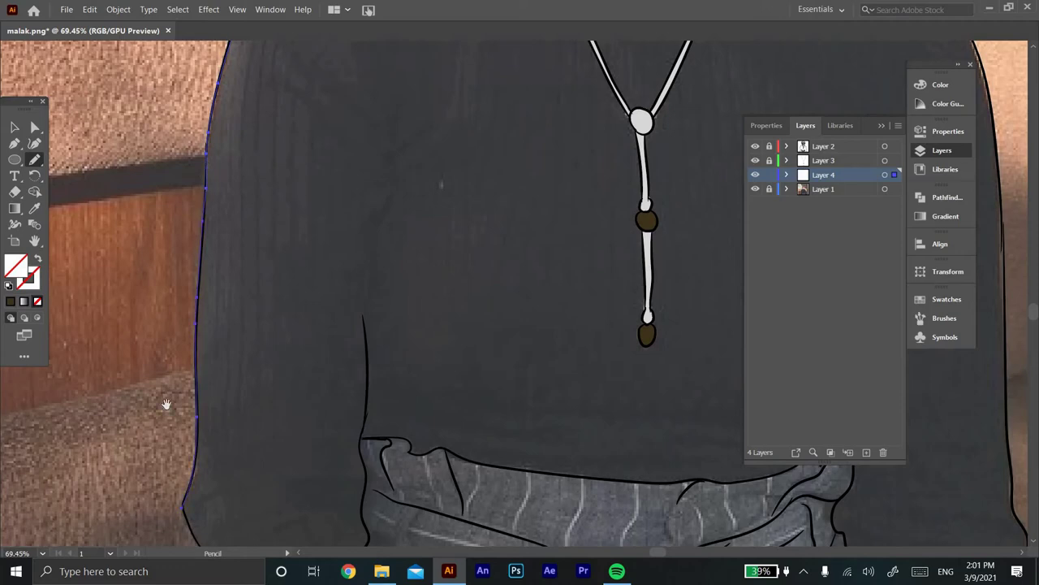
Extend the outline along the sweater bottom and sash, redrawing the bottom shadow edge as a curve
{"action": "scroll", "coordinate": [183, 496], "scroll_direction": "down", "scroll_amount": 7}
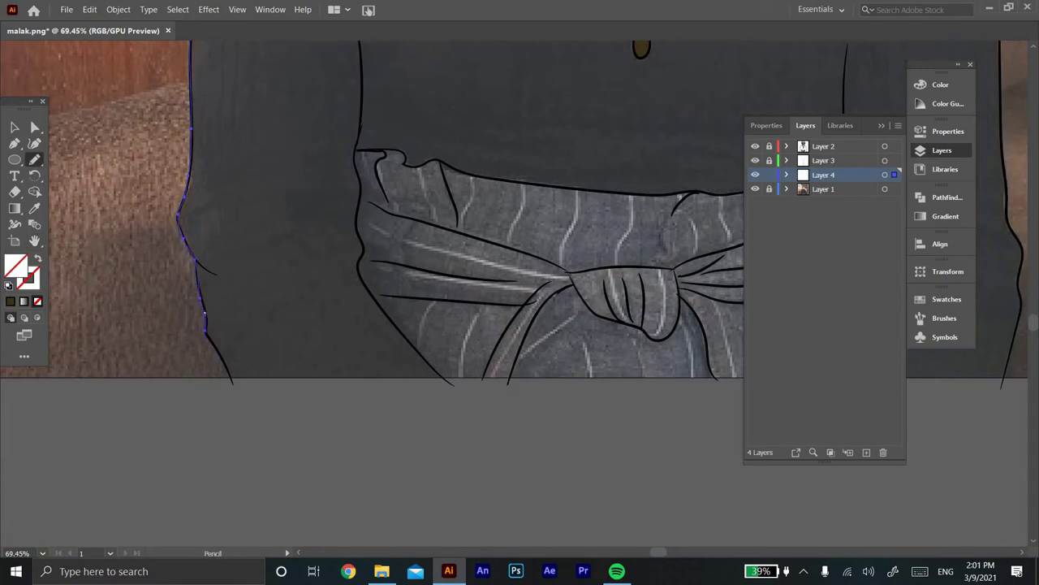
{"action": "left_click_drag", "start_coordinate": [231, 386], "coordinate": [453, 389]}
{"action": "mouse_move", "coordinate": [421, 356]}
{"action": "left_mouse_down"}
{"action": "mouse_move", "coordinate": [371, 290]}
{"action": "mouse_move", "coordinate": [360, 186]}
{"action": "left_mouse_up"}
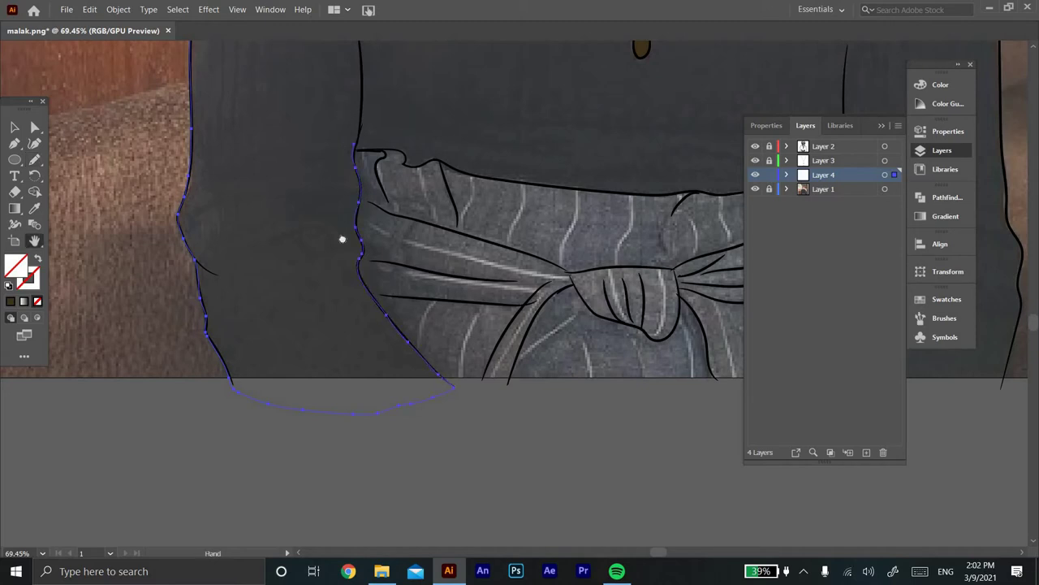
{"action": "left_click_drag", "start_coordinate": [344, 236], "coordinate": [343, 316]}
{"action": "left_click_drag", "start_coordinate": [302, 465], "coordinate": [251, 483]}
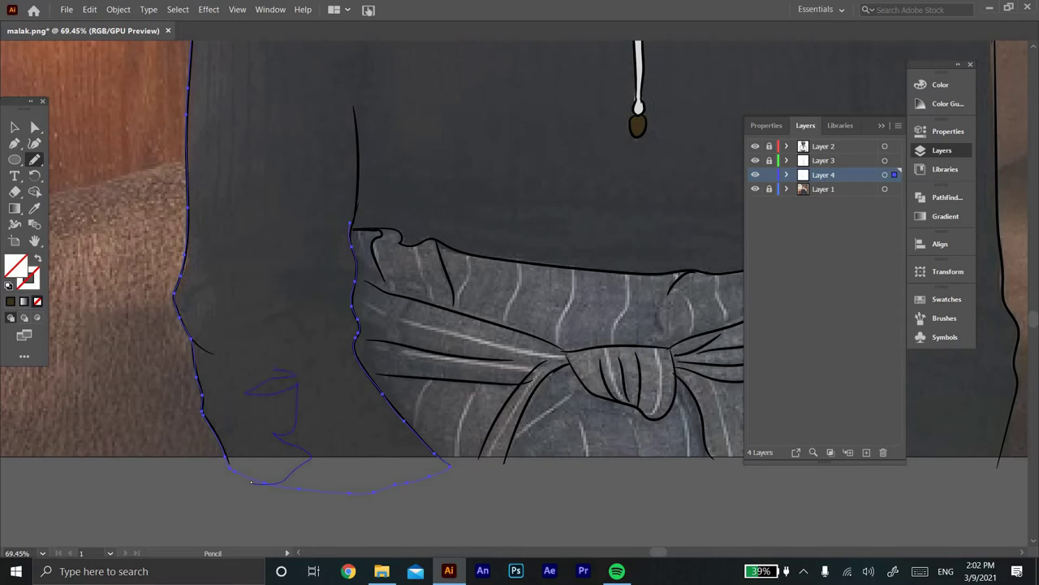
{"action": "key", "text": "ctrl+z"}
{"action": "left_click_drag", "start_coordinate": [229, 464], "coordinate": [261, 466]}
{"action": "left_click_drag", "start_coordinate": [329, 402], "coordinate": [244, 400]}
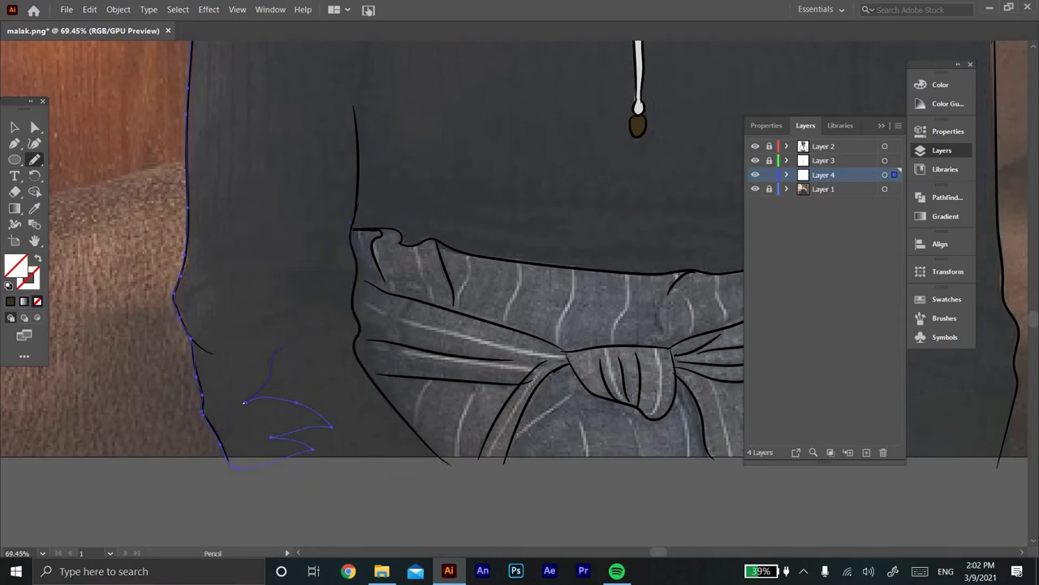
Draw the jagged left shadow edge and right shoulder shadow line, closing the outline along the collar and neck
{"action": "scroll", "coordinate": [257, 274], "scroll_direction": "up", "scroll_amount": 3}
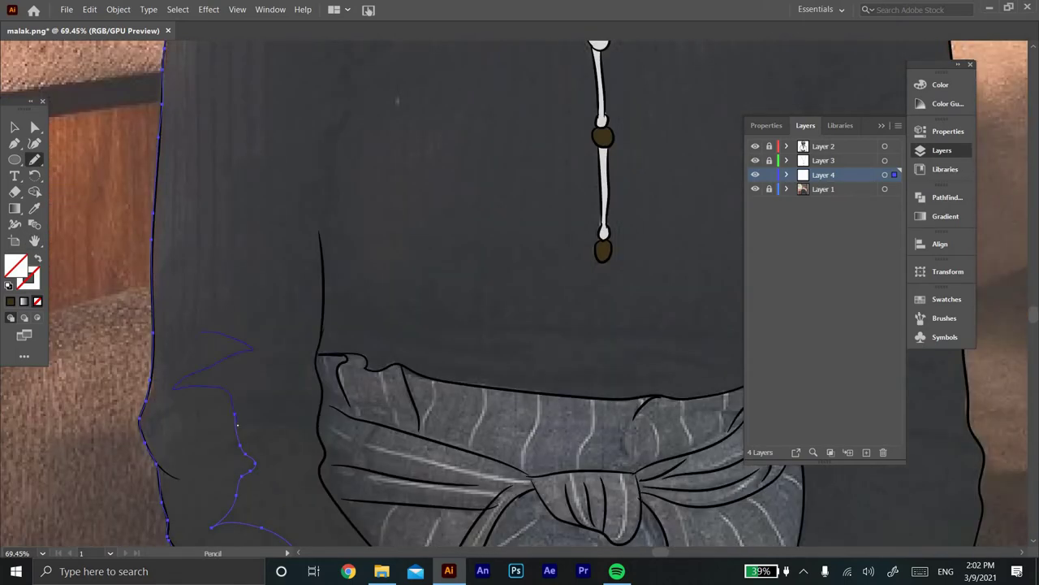
{"action": "scroll", "coordinate": [262, 303], "scroll_direction": "up", "scroll_amount": 4}
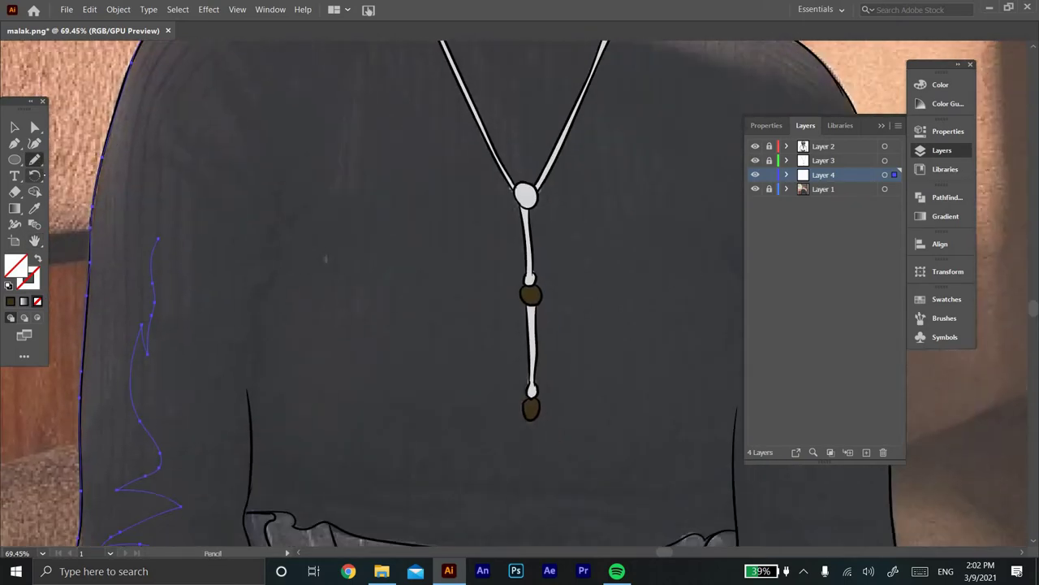
{"action": "left_click_drag", "start_coordinate": [158, 239], "coordinate": [171, 161]}
{"action": "scroll", "coordinate": [152, 273], "scroll_direction": "up", "scroll_amount": 3}
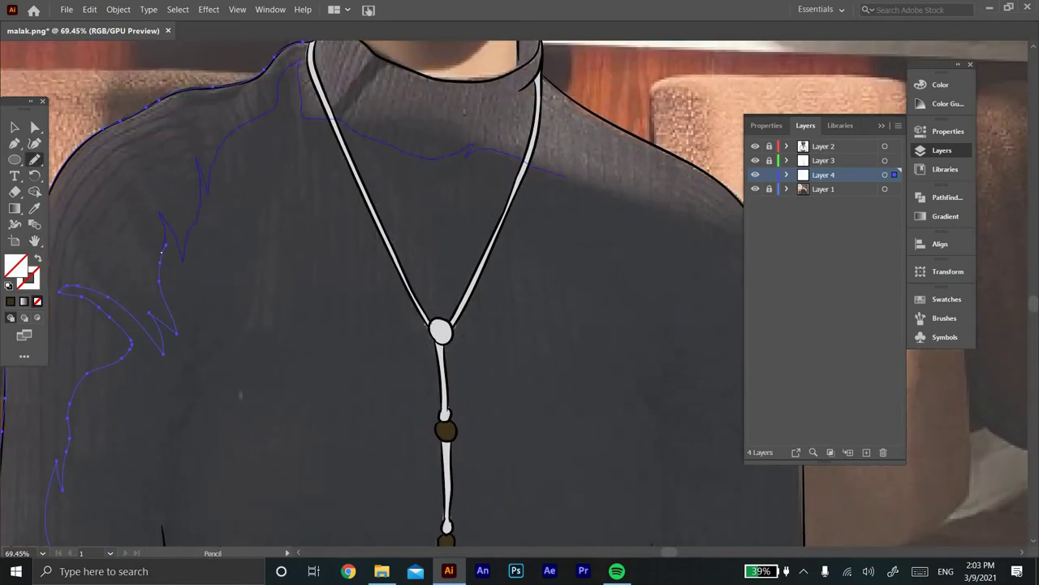
{"action": "scroll", "coordinate": [160, 253], "scroll_direction": "right", "scroll_amount": 5}
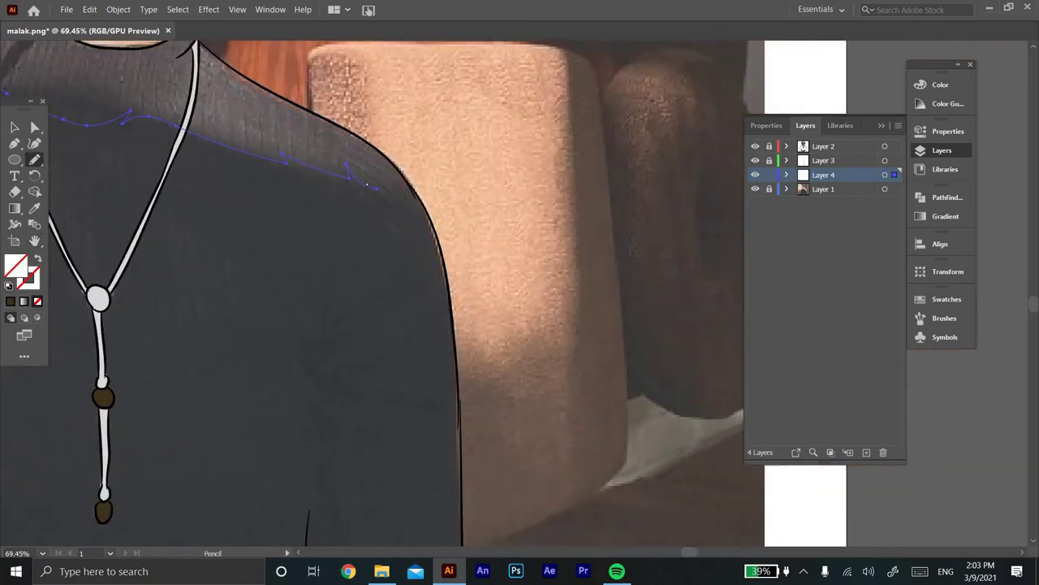
{"action": "left_click_drag", "start_coordinate": [367, 185], "coordinate": [443, 261]}
{"action": "left_click_drag", "start_coordinate": [400, 169], "coordinate": [365, 140]}
{"action": "left_click_drag", "start_coordinate": [443, 262], "coordinate": [534, 412]}
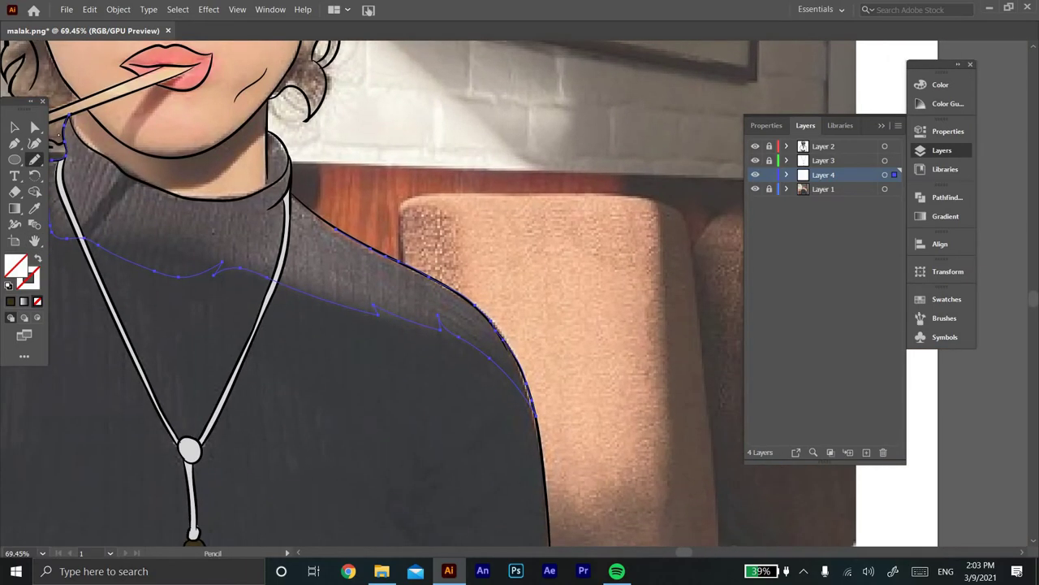
{"action": "left_click_drag", "start_coordinate": [81, 146], "coordinate": [257, 193]}
{"action": "left_click", "coordinate": [281, 143]}
{"action": "left_click_drag", "start_coordinate": [257, 213], "coordinate": [260, 144]}
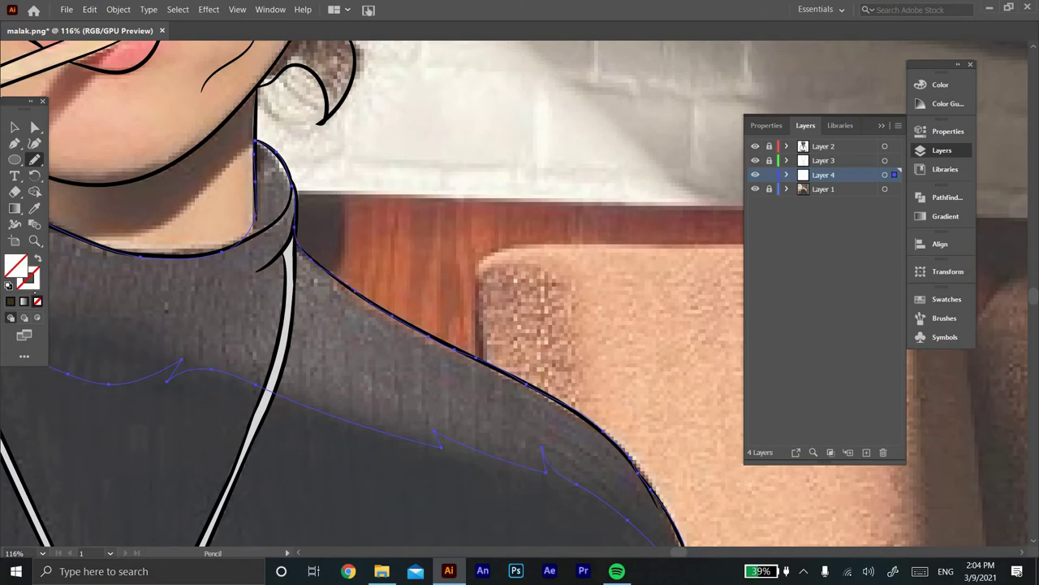
Fill the shadow shape grey 333333, then lighten it to a grey-green
{"action": "double_click", "coordinate": [20, 275]}
{"action": "left_click_drag", "start_coordinate": [347, 313], "coordinate": [355, 325]}
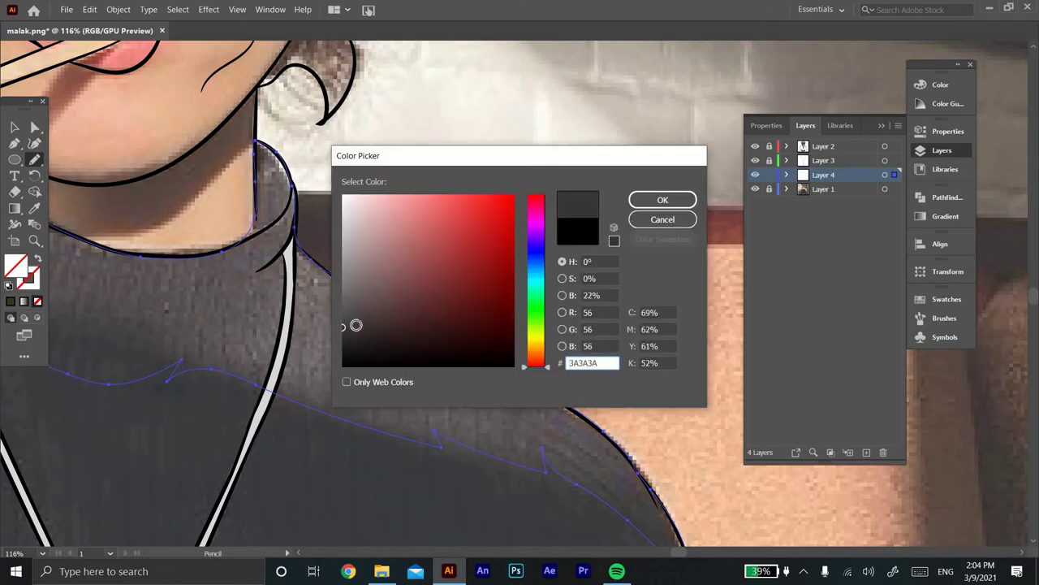
{"action": "left_click", "coordinate": [662, 199]}
{"action": "double_click", "coordinate": [17, 265]}
{"action": "left_click", "coordinate": [343, 332]}
{"action": "left_click_drag", "start_coordinate": [535, 363], "coordinate": [540, 349]}
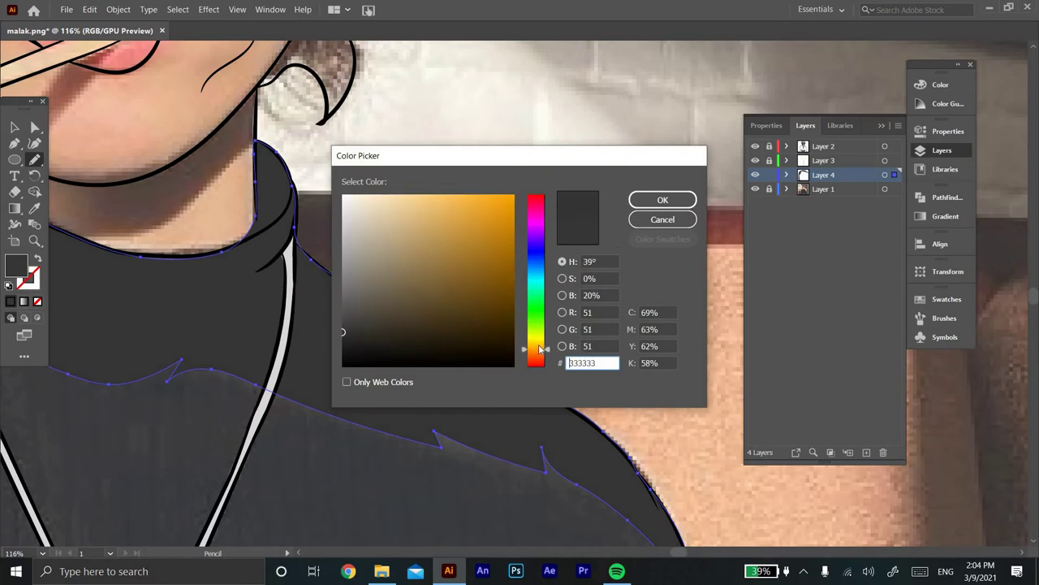
{"action": "left_click_drag", "start_coordinate": [371, 315], "coordinate": [356, 302]}
{"action": "left_click", "coordinate": [663, 200]}
{"action": "left_click_drag", "start_coordinate": [283, 156], "coordinate": [328, 308]}
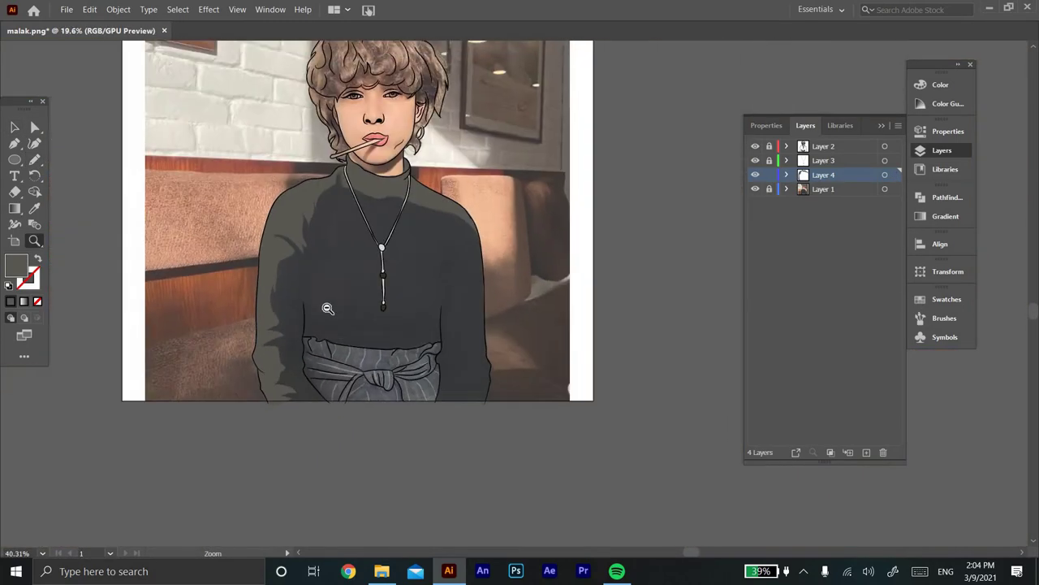
{"action": "left_click", "coordinate": [866, 452]}
Pencil-trace the sweater body beside the sash, along its top edge, down the right edge and up the right shoulder
{"action": "left_click", "coordinate": [34, 160]}
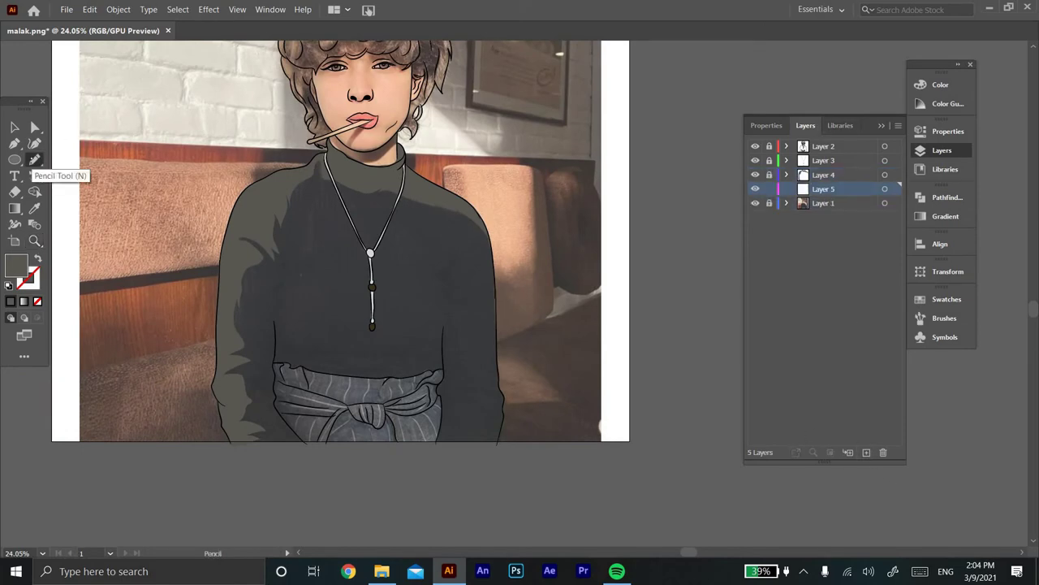
{"action": "scroll", "coordinate": [373, 448], "scroll_direction": "up", "scroll_amount": 2}
{"action": "mouse_move", "coordinate": [268, 466]}
{"action": "left_mouse_down"}
{"action": "mouse_move", "coordinate": [230, 425]}
{"action": "mouse_move", "coordinate": [208, 370]}
{"action": "left_mouse_up"}
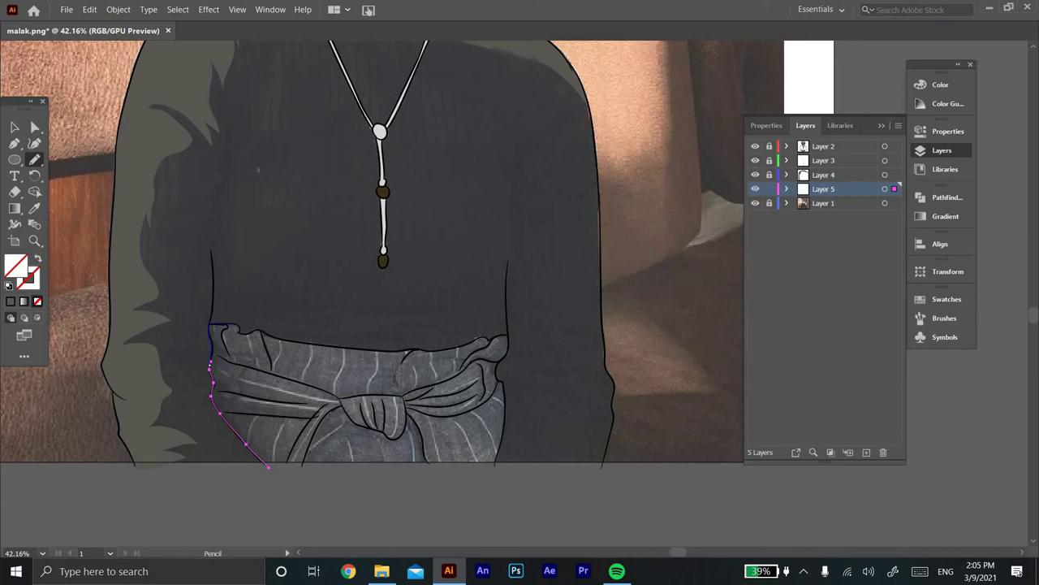
{"action": "scroll", "coordinate": [366, 339], "scroll_direction": "up", "scroll_amount": 1}
{"action": "scroll", "coordinate": [284, 349], "scroll_direction": "up", "scroll_amount": 2}
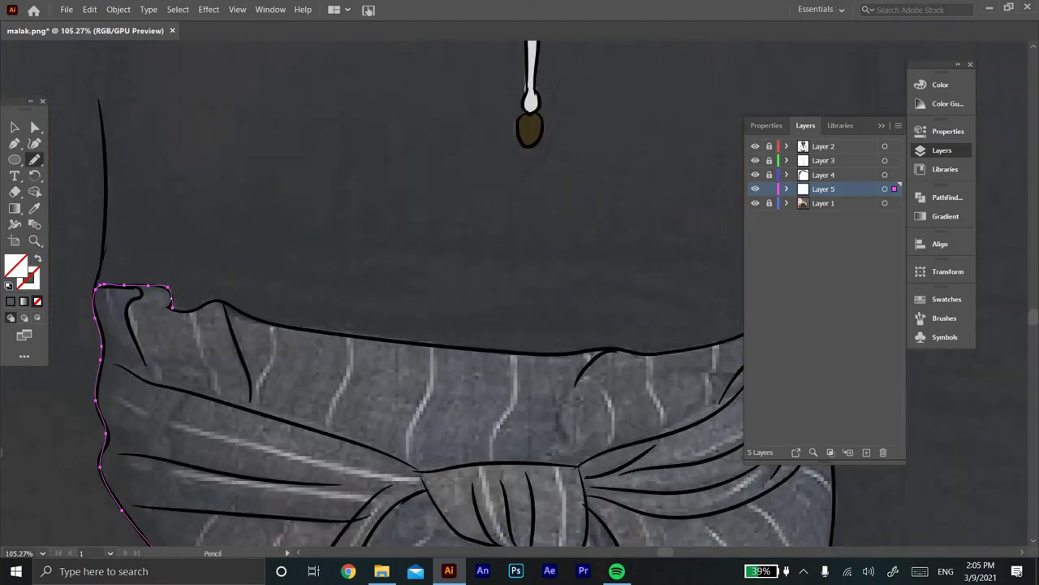
{"action": "left_click_drag", "start_coordinate": [172, 307], "coordinate": [218, 302]}
{"action": "mouse_move", "coordinate": [350, 334]}
{"action": "left_mouse_down"}
{"action": "mouse_move", "coordinate": [501, 352]}
{"action": "mouse_move", "coordinate": [690, 350]}
{"action": "mouse_move", "coordinate": [288, 321]}
{"action": "mouse_move", "coordinate": [440, 284]}
{"action": "left_mouse_up"}
{"action": "mouse_move", "coordinate": [410, 349]}
{"action": "left_mouse_down"}
{"action": "mouse_move", "coordinate": [432, 461]}
{"action": "mouse_move", "coordinate": [320, 268]}
{"action": "mouse_move", "coordinate": [493, 445]}
{"action": "mouse_move", "coordinate": [576, 358]}
{"action": "mouse_move", "coordinate": [591, 294]}
{"action": "mouse_move", "coordinate": [568, 150]}
{"action": "mouse_move", "coordinate": [448, 488]}
{"action": "left_mouse_up"}
{"action": "left_click_drag", "start_coordinate": [465, 163], "coordinate": [442, 325]}
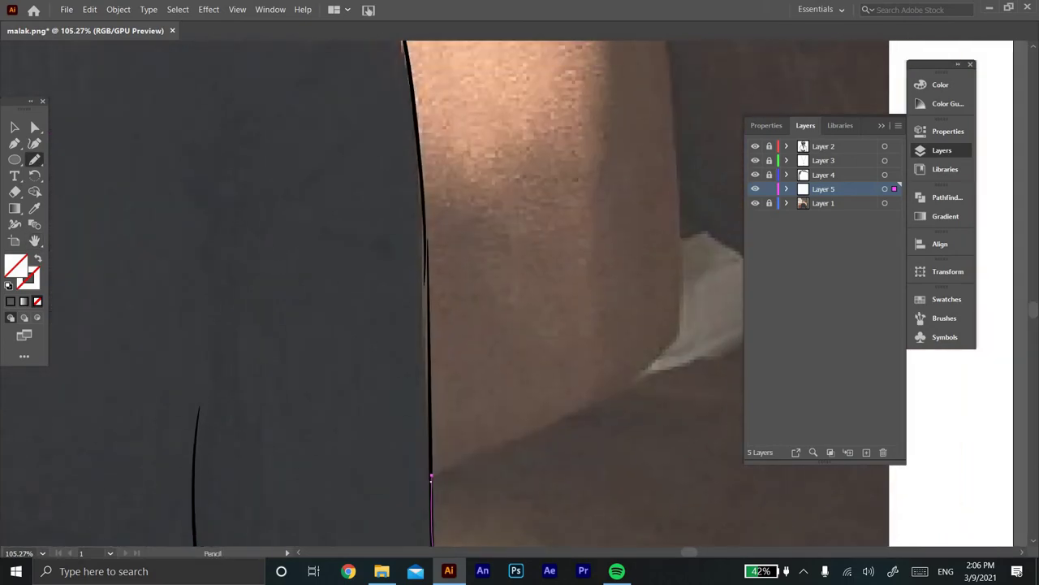
{"action": "left_click_drag", "start_coordinate": [442, 202], "coordinate": [439, 401]}
{"action": "mouse_move", "coordinate": [423, 493]}
{"action": "left_mouse_down"}
{"action": "mouse_move", "coordinate": [408, 292]}
{"action": "mouse_move", "coordinate": [349, 167]}
{"action": "mouse_move", "coordinate": [57, 178]}
{"action": "left_mouse_up"}
Trace the left sleeve to close the torso outline and fill it dark charcoal
{"action": "key", "text": "z"}
{"action": "key", "text": "n"}
{"action": "mouse_move", "coordinate": [281, 477]}
{"action": "left_mouse_down"}
{"action": "mouse_move", "coordinate": [167, 320]}
{"action": "mouse_move", "coordinate": [212, 119]}
{"action": "left_mouse_up"}
{"action": "left_click_drag", "start_coordinate": [500, 172], "coordinate": [510, 184]}
{"action": "key", "text": "comma"}
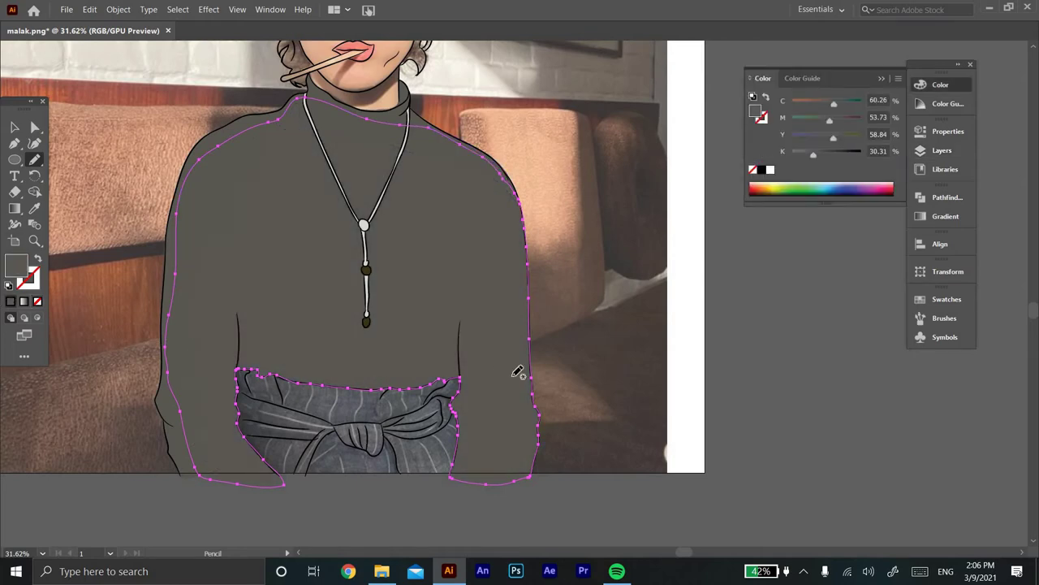
{"action": "double_click", "coordinate": [16, 264]}
{"action": "left_click", "coordinate": [349, 333]}
{"action": "left_click", "coordinate": [664, 200]}
{"action": "key", "text": "v"}
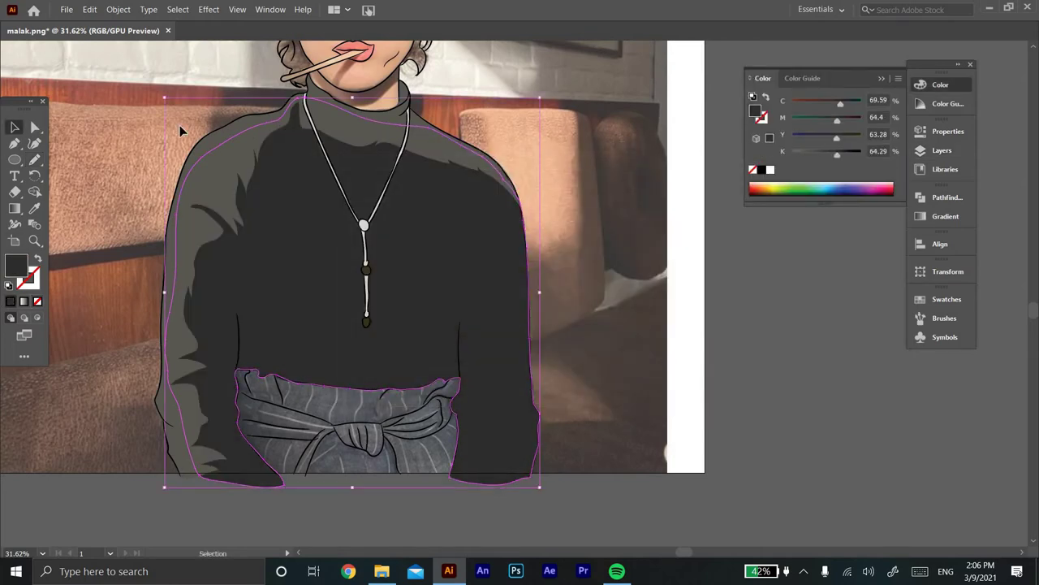
{"action": "left_click", "coordinate": [180, 131]}
Unlock and select the shading layer, zoom out to check the whole figure, and add a new layer
{"action": "scroll", "coordinate": [438, 320], "scroll_direction": "down", "scroll_amount": 3}
{"action": "scroll", "coordinate": [420, 173], "scroll_direction": "up", "scroll_amount": 6}
{"action": "left_click", "coordinate": [942, 150]}
{"action": "left_click", "coordinate": [770, 175]}
{"action": "left_click", "coordinate": [884, 175]}
{"action": "key", "text": "n"}
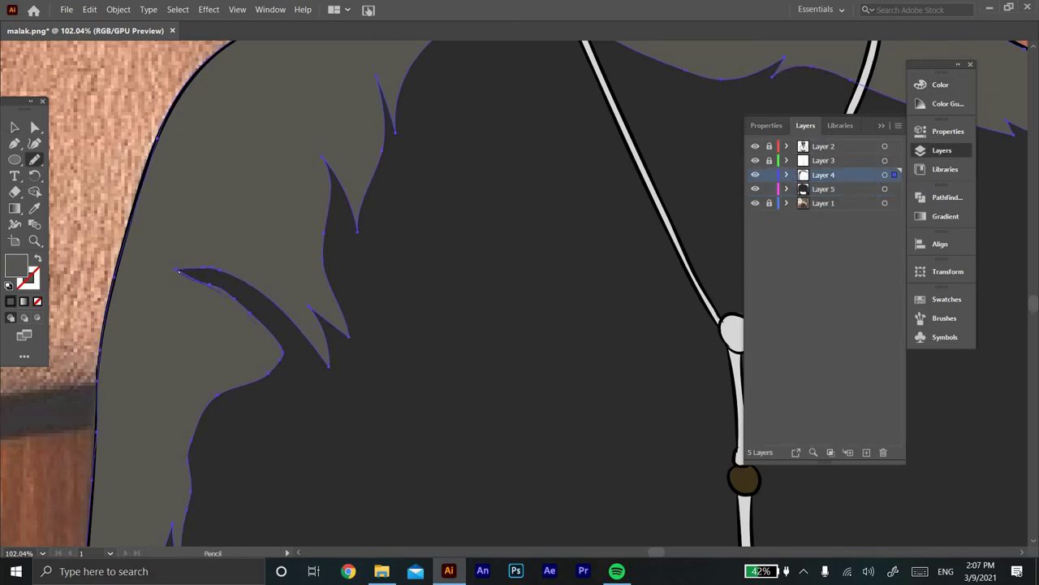
{"action": "key", "text": "z"}
{"action": "left_click_drag", "start_coordinate": [418, 255], "coordinate": [500, 371]}
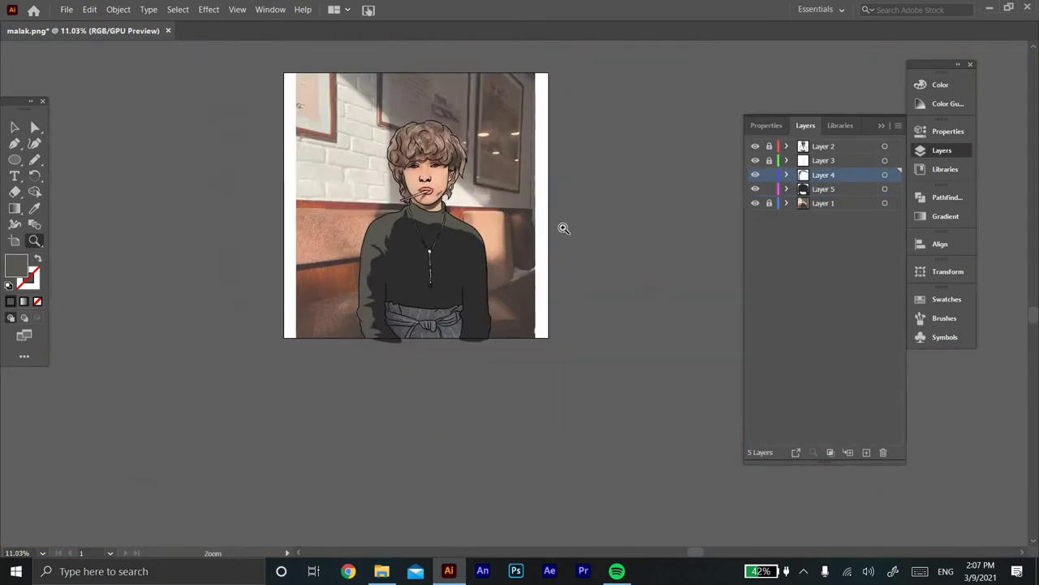
{"action": "key", "text": "v"}
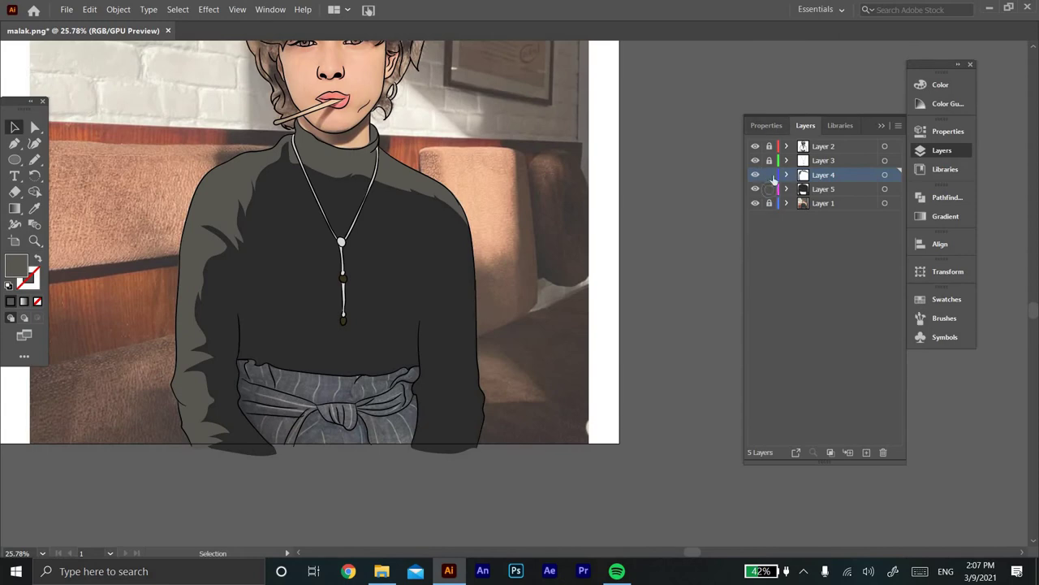
{"action": "left_click", "coordinate": [836, 203]}
{"action": "left_click", "coordinate": [866, 453]}
Trace the sash's left fold as a shadow shape filled dark blue-grey
{"action": "key", "text": "z"}
{"action": "left_click_drag", "start_coordinate": [304, 457], "coordinate": [382, 455]}
{"action": "key", "text": "n"}
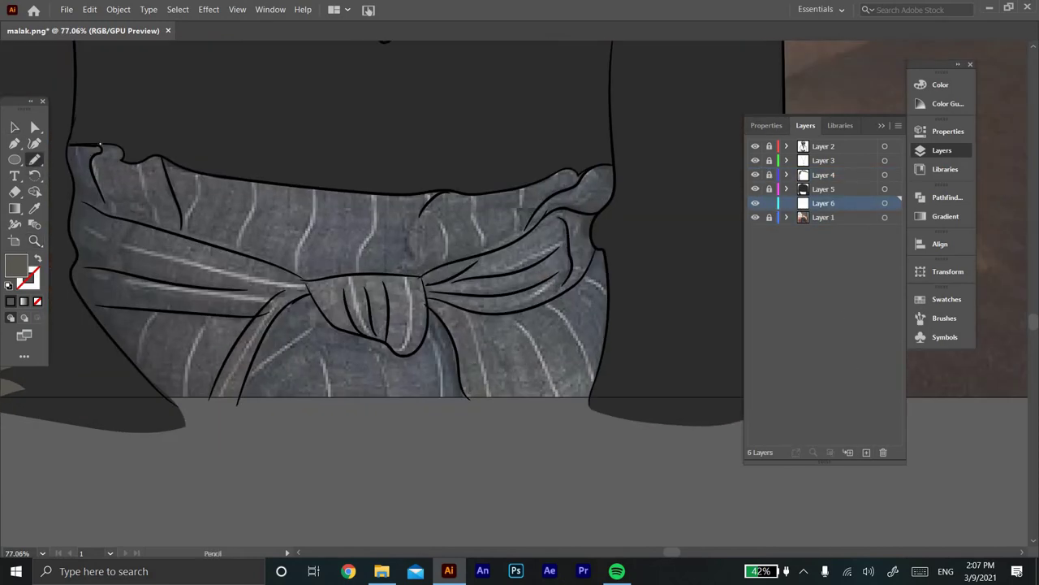
{"action": "key", "text": "shift+x"}
{"action": "left_click_drag", "start_coordinate": [153, 193], "coordinate": [189, 283]}
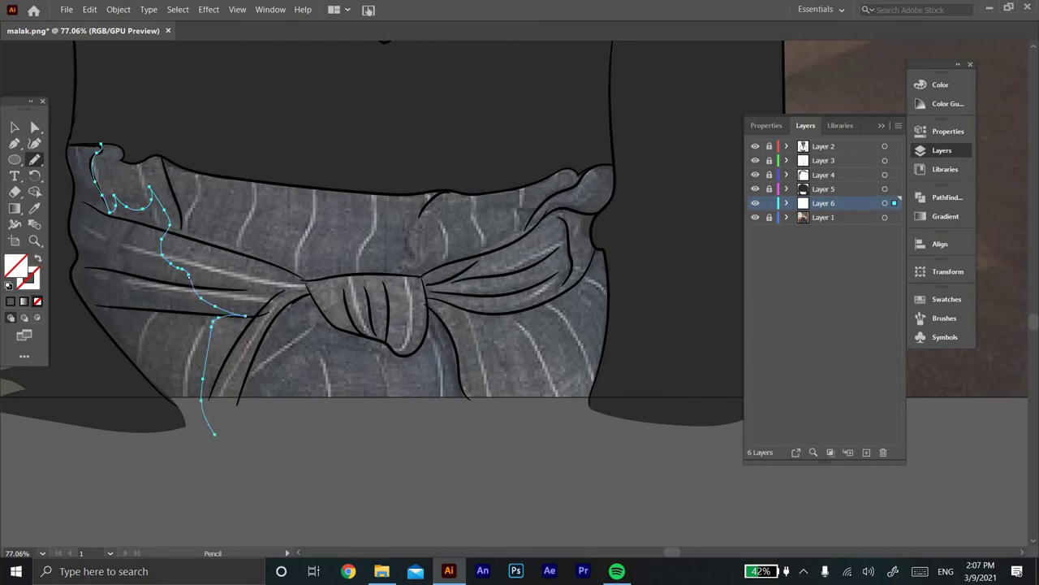
{"action": "left_click_drag", "start_coordinate": [214, 433], "coordinate": [97, 147]}
{"action": "double_click", "coordinate": [15, 264]}
{"action": "left_click_drag", "start_coordinate": [538, 280], "coordinate": [536, 254]}
{"action": "left_click", "coordinate": [387, 318]}
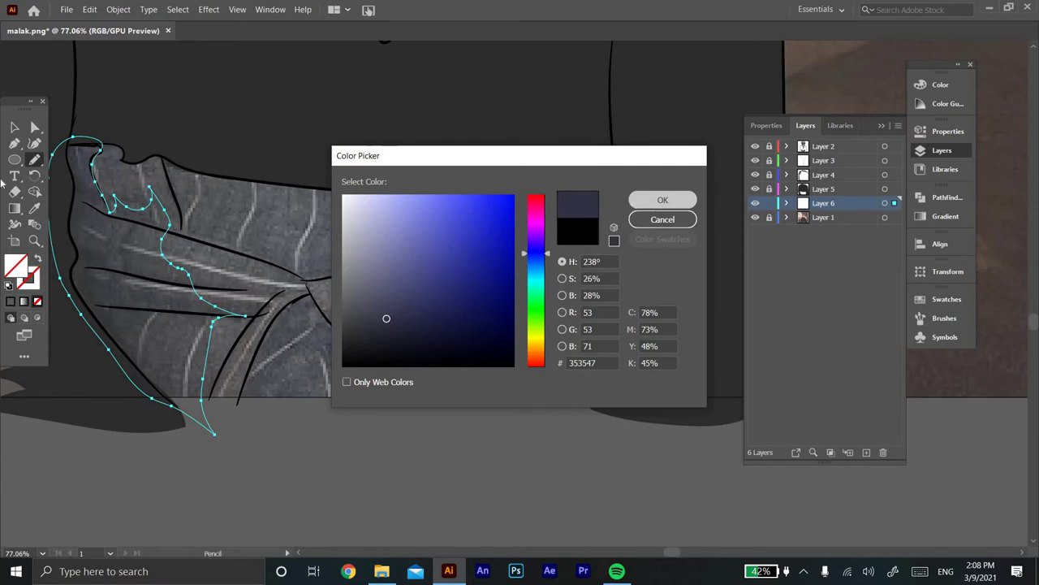
{"action": "left_click", "coordinate": [662, 200]}
Adjust the sash shadow fill to a greyer dark blue-grey
{"action": "double_click", "coordinate": [15, 265]}
{"action": "left_click", "coordinate": [359, 320]}
{"action": "left_click", "coordinate": [662, 200]}
{"action": "left_click", "coordinate": [15, 127]}
{"action": "left_click", "coordinate": [261, 208]}
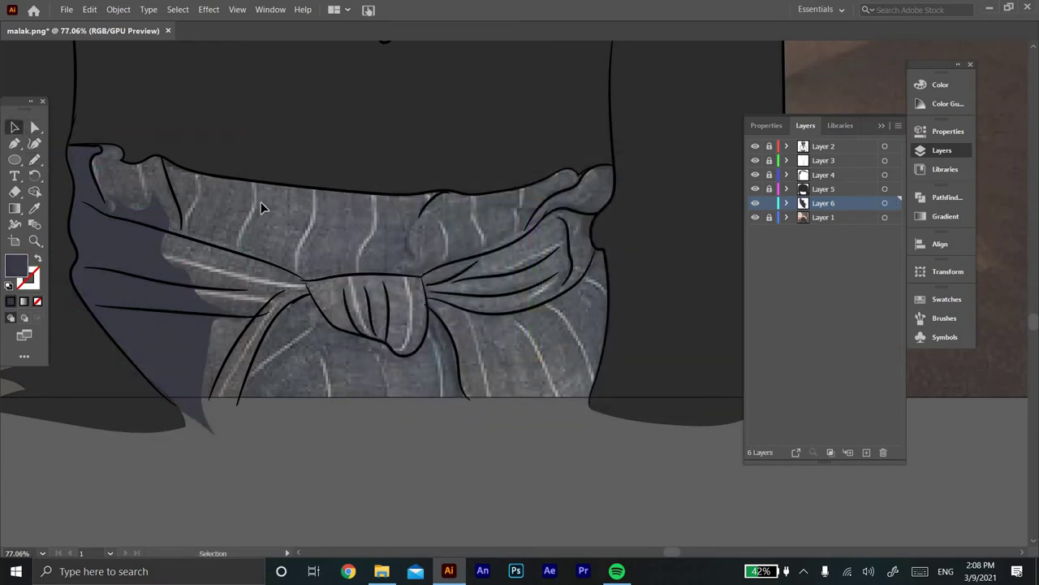
Add Layer 7 and trace the whole sash, filling it with a sampled colour
{"action": "left_click", "coordinate": [866, 452]}
{"action": "left_click", "coordinate": [34, 159]}
{"action": "mouse_move", "coordinate": [52, 172]}
{"action": "left_mouse_down"}
{"action": "mouse_move", "coordinate": [625, 428]}
{"action": "mouse_move", "coordinate": [54, 166]}
{"action": "left_mouse_up"}
{"action": "left_click", "coordinate": [34, 210]}
{"action": "left_click", "coordinate": [224, 317]}
{"action": "double_click", "coordinate": [15, 264]}
{"action": "left_click", "coordinate": [365, 313]}
{"action": "key", "text": "Return"}
Adjust the sash fill colour and zoom back in on the face
{"action": "double_click", "coordinate": [23, 268]}
{"action": "left_click", "coordinate": [360, 302]}
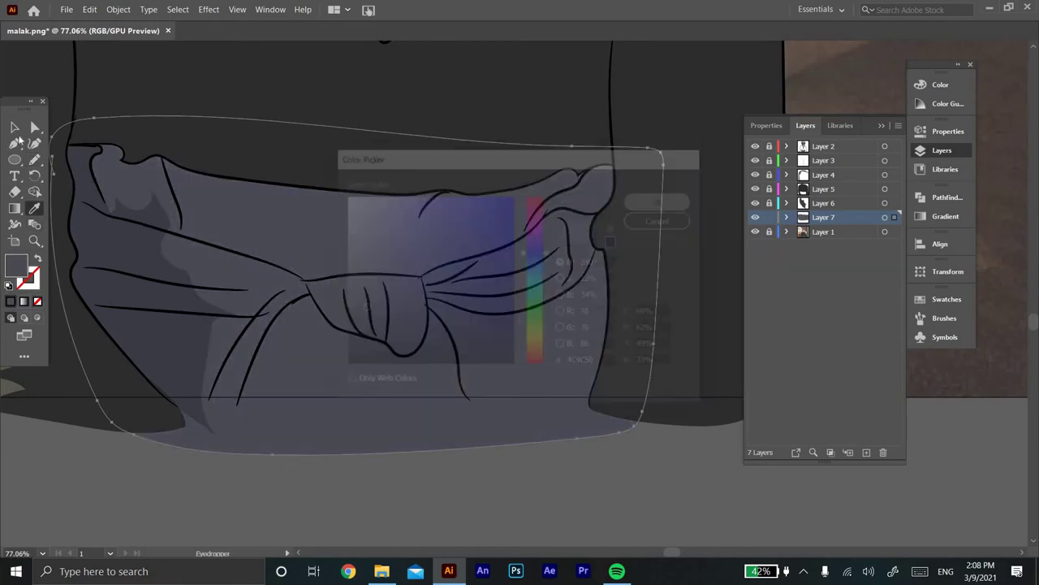
{"action": "key", "text": "Return"}
{"action": "key", "text": "z"}
{"action": "key", "text": "ctrl+0"}
{"action": "left_click_drag", "start_coordinate": [459, 138], "coordinate": [799, 243]}
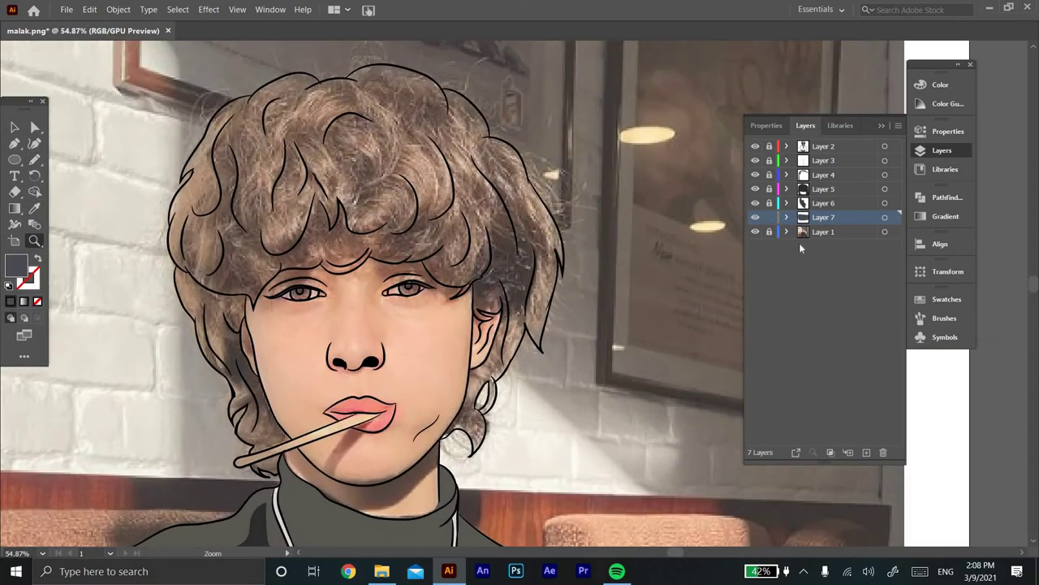
Add Layer 8 with a light cyan colour tag and unlock Layer 7
{"action": "key", "text": "ctrl+l"}
{"action": "double_click", "coordinate": [778, 232]}
{"action": "left_click", "coordinate": [447, 222]}
{"action": "left_click", "coordinate": [389, 385]}
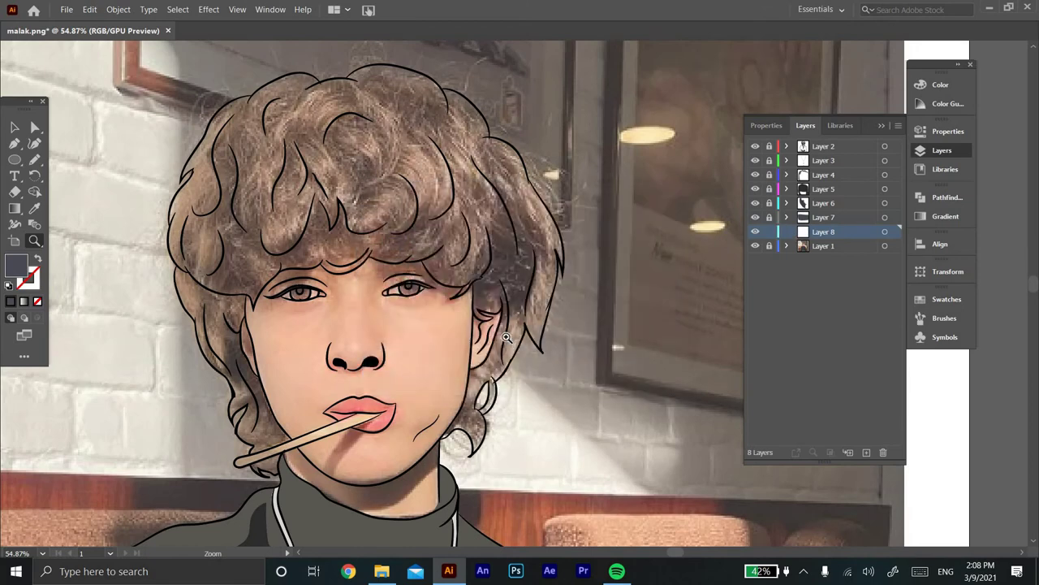
{"action": "left_click", "coordinate": [769, 216]}
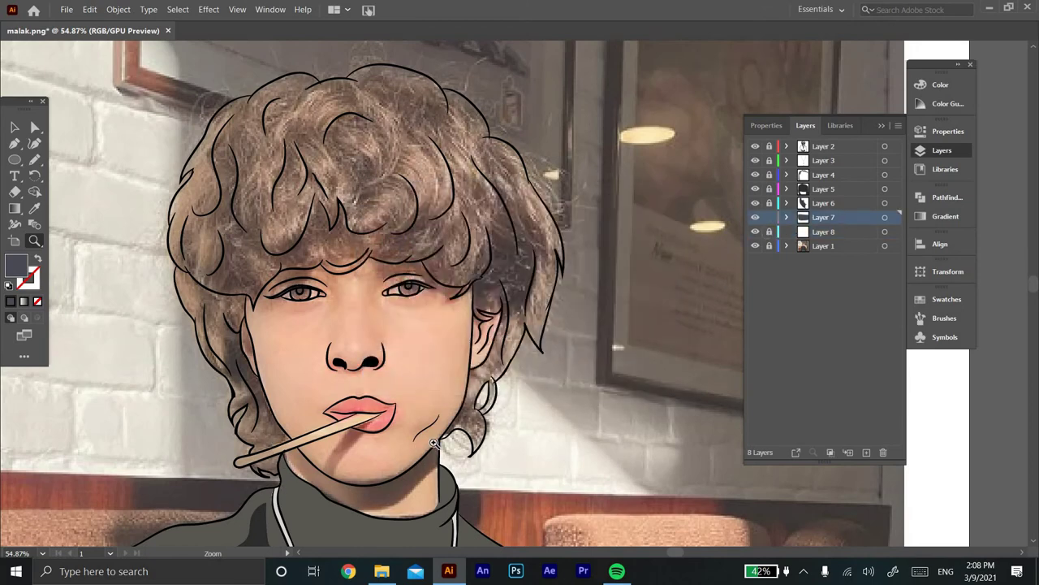
Trace the stick in his mouth and fill it with tan sampled from the photo
{"action": "left_click_drag", "start_coordinate": [259, 373], "coordinate": [410, 507]}
{"action": "key", "text": "n"}
{"action": "left_click_drag", "start_coordinate": [569, 208], "coordinate": [349, 286]}
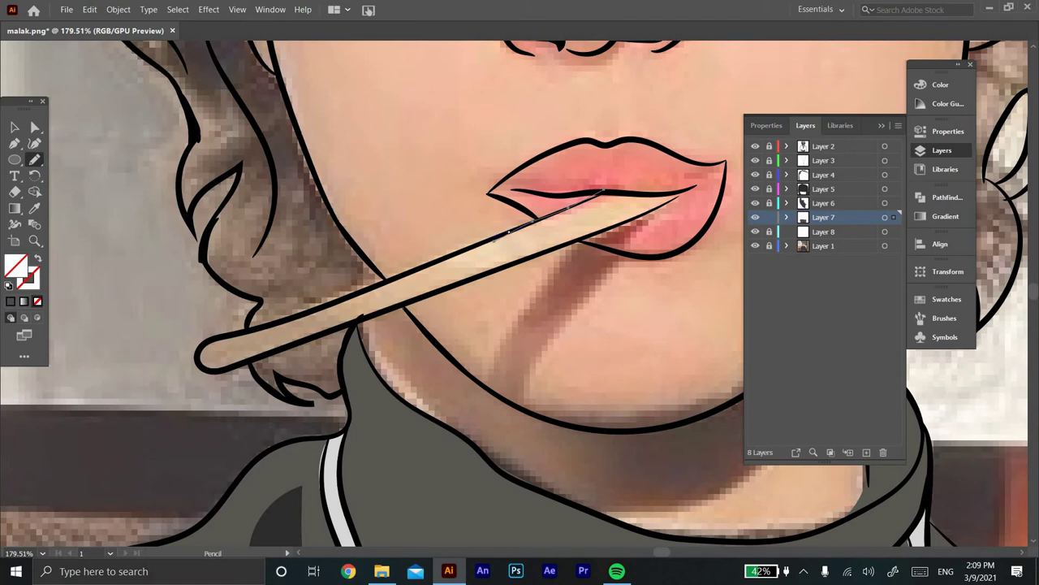
{"action": "mouse_move", "coordinate": [350, 286]}
{"action": "left_mouse_down"}
{"action": "mouse_move", "coordinate": [274, 321]}
{"action": "mouse_move", "coordinate": [468, 280]}
{"action": "left_mouse_up"}
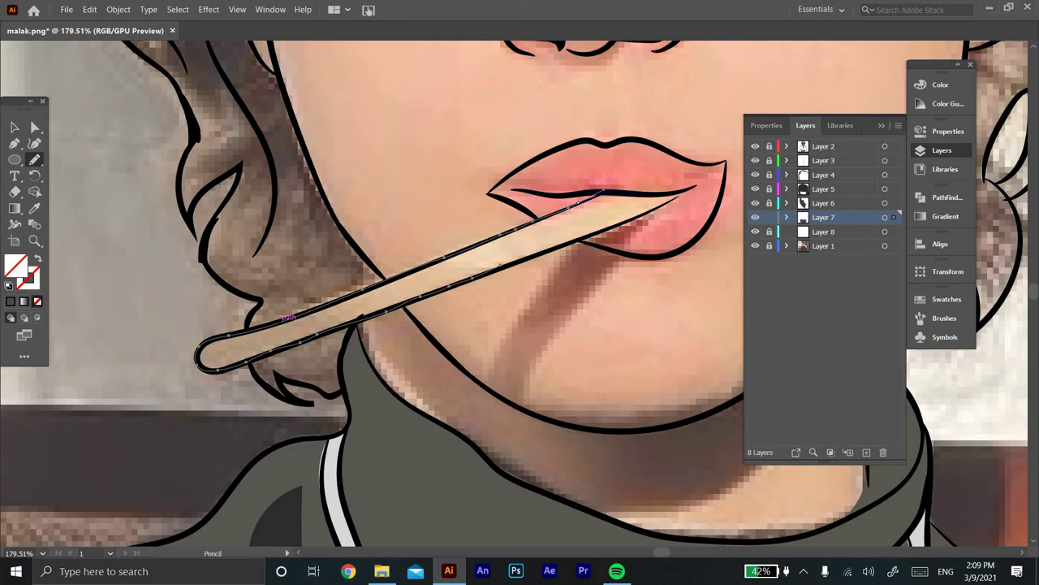
{"action": "left_click_drag", "start_coordinate": [674, 197], "coordinate": [682, 192]}
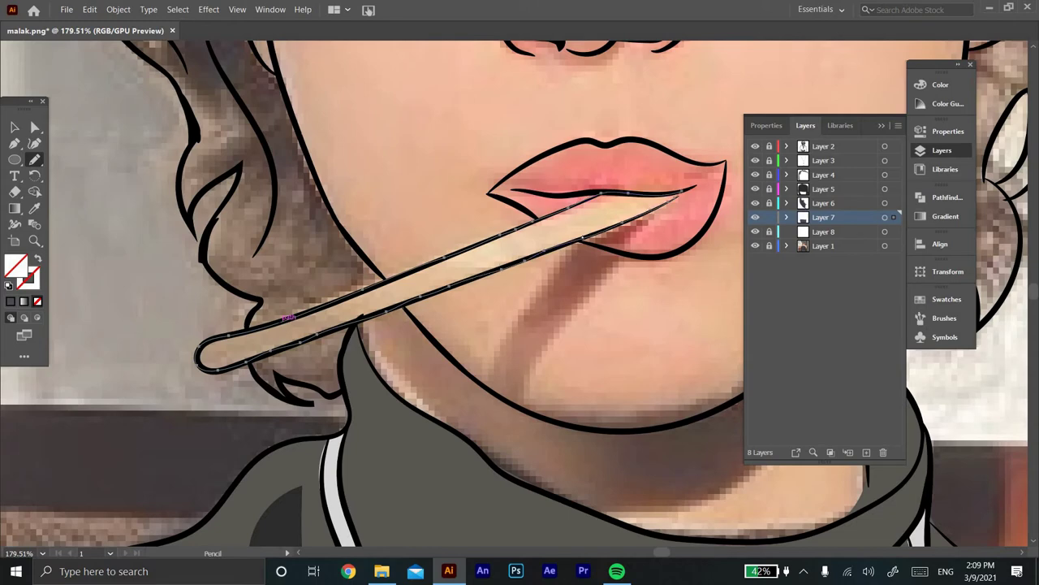
{"action": "left_click", "coordinate": [35, 208]}
{"action": "double_click", "coordinate": [16, 266]}
{"action": "key", "text": "Return"}
Set the stick's opacity to 100% in Properties
{"action": "left_click", "coordinate": [930, 132]}
{"action": "left_click", "coordinate": [814, 312]}
{"action": "type", "text": "100"}
{"action": "key", "text": "Return"}
{"action": "key", "text": "ctrl+shift+a"}
Zoom out and make Layer 8 the active layer
{"action": "key", "text": "z"}
{"action": "scroll", "coordinate": [372, 299], "scroll_direction": "down", "scroll_amount": 3}
{"action": "scroll", "coordinate": [372, 299], "scroll_direction": "down", "scroll_amount": 3}
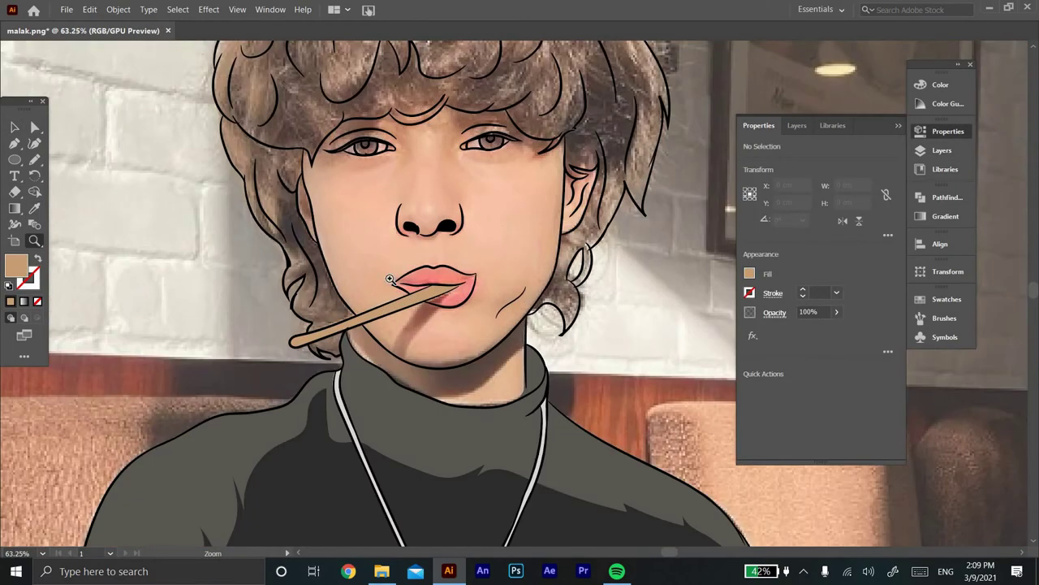
{"action": "scroll", "coordinate": [372, 299], "scroll_direction": "down", "scroll_amount": 3}
{"action": "left_click", "coordinate": [942, 150]}
{"action": "left_click", "coordinate": [823, 231]}
{"action": "scroll", "coordinate": [403, 274], "scroll_direction": "up", "scroll_amount": 4}
Draw a hair shadow beside the left ear and fill it dark brown (#3A2716)
{"action": "key", "text": "n"}
{"action": "left_click_drag", "start_coordinate": [357, 276], "coordinate": [340, 244]}
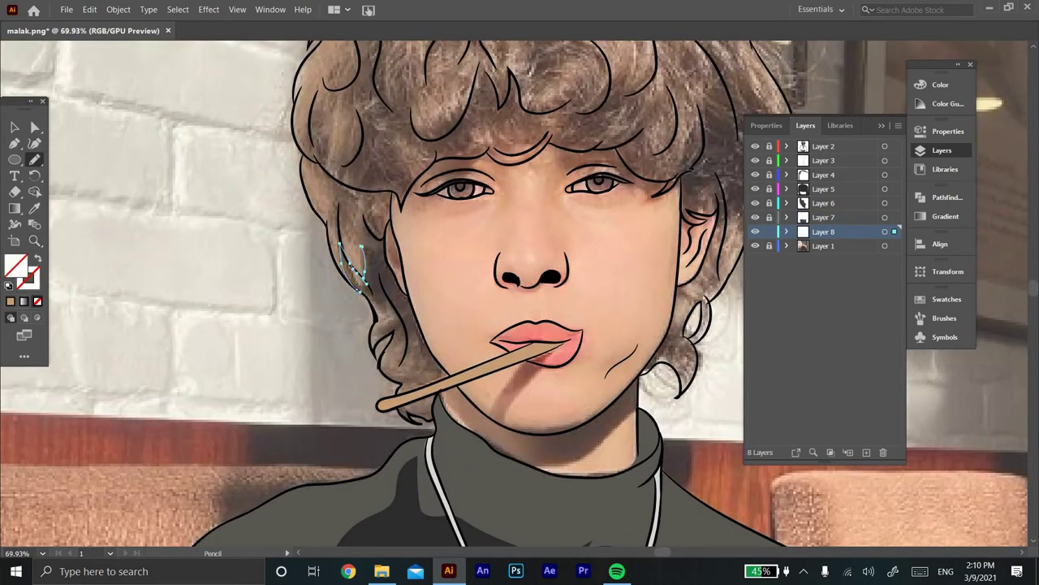
{"action": "mouse_move", "coordinate": [384, 321]}
{"action": "left_mouse_down"}
{"action": "mouse_move", "coordinate": [390, 302]}
{"action": "mouse_move", "coordinate": [384, 351]}
{"action": "mouse_move", "coordinate": [445, 369]}
{"action": "left_mouse_up"}
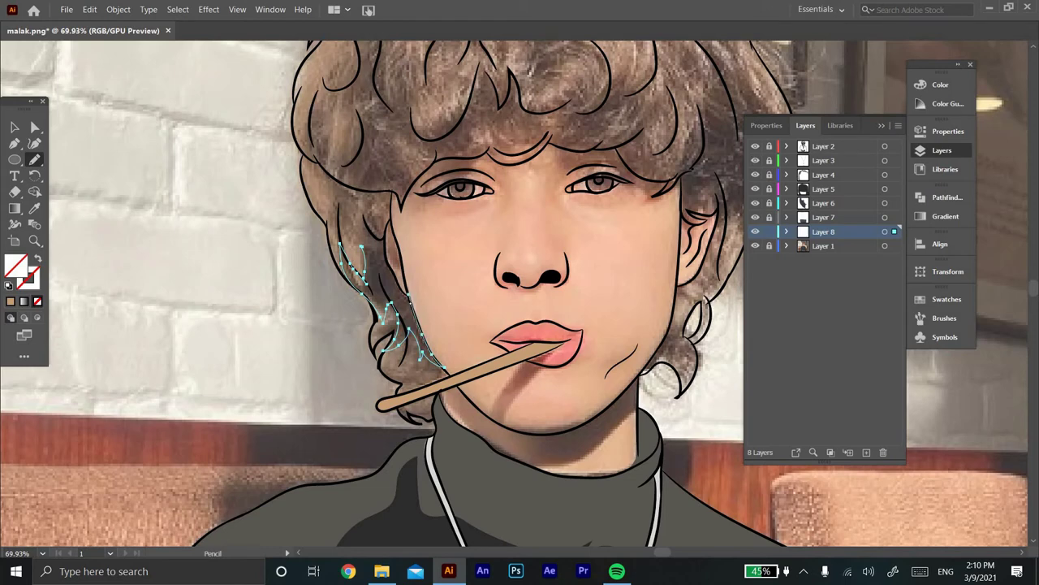
{"action": "left_click_drag", "start_coordinate": [382, 258], "coordinate": [363, 216]}
{"action": "double_click", "coordinate": [15, 268]}
{"action": "left_click", "coordinate": [543, 357]}
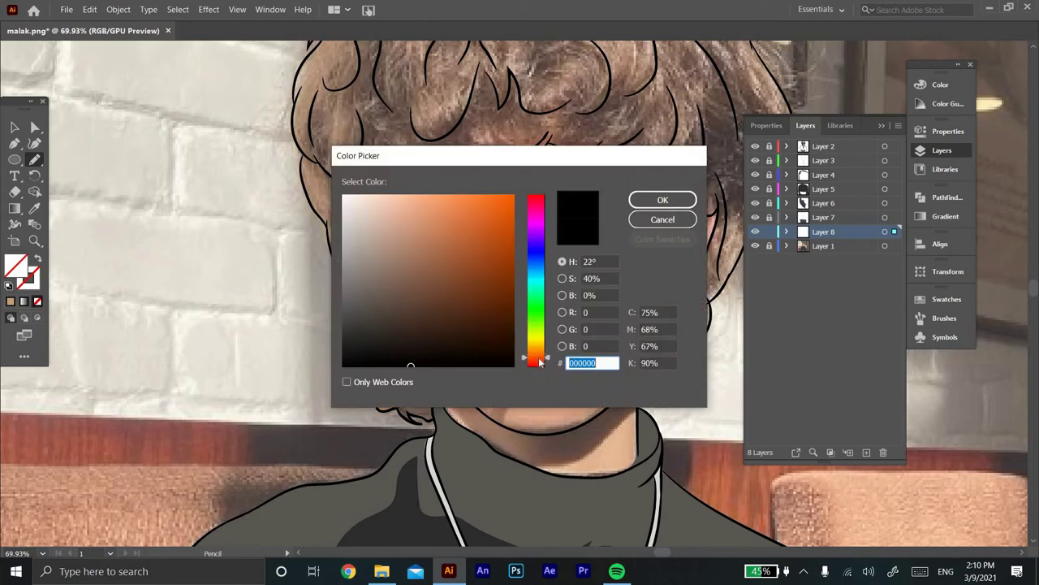
{"action": "left_click", "coordinate": [441, 317]}
{"action": "left_click", "coordinate": [541, 354]}
{"action": "left_click_drag", "start_coordinate": [541, 353], "coordinate": [540, 355]}
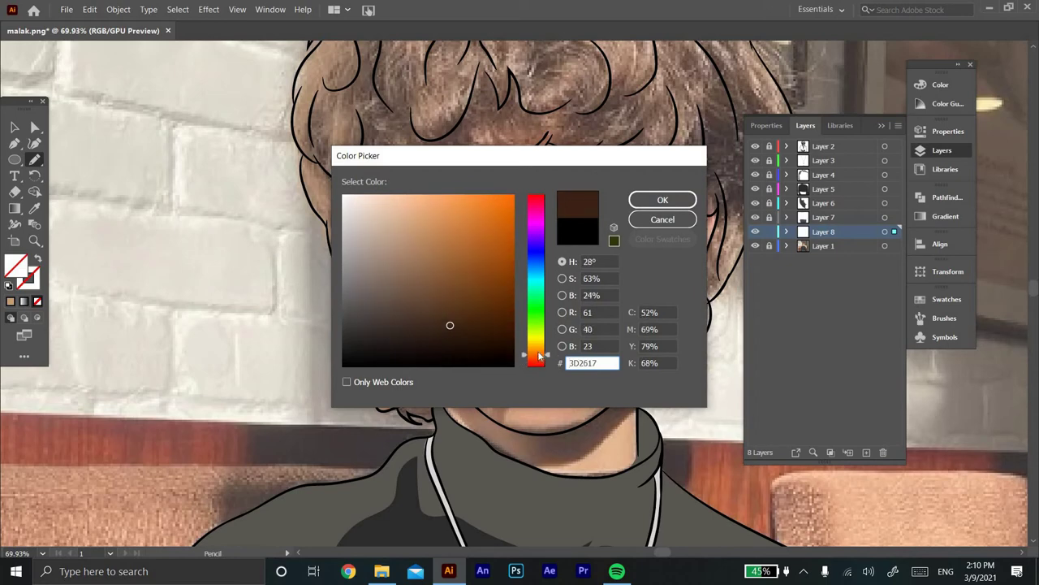
{"action": "left_click", "coordinate": [452, 326]}
{"action": "left_click", "coordinate": [663, 200]}
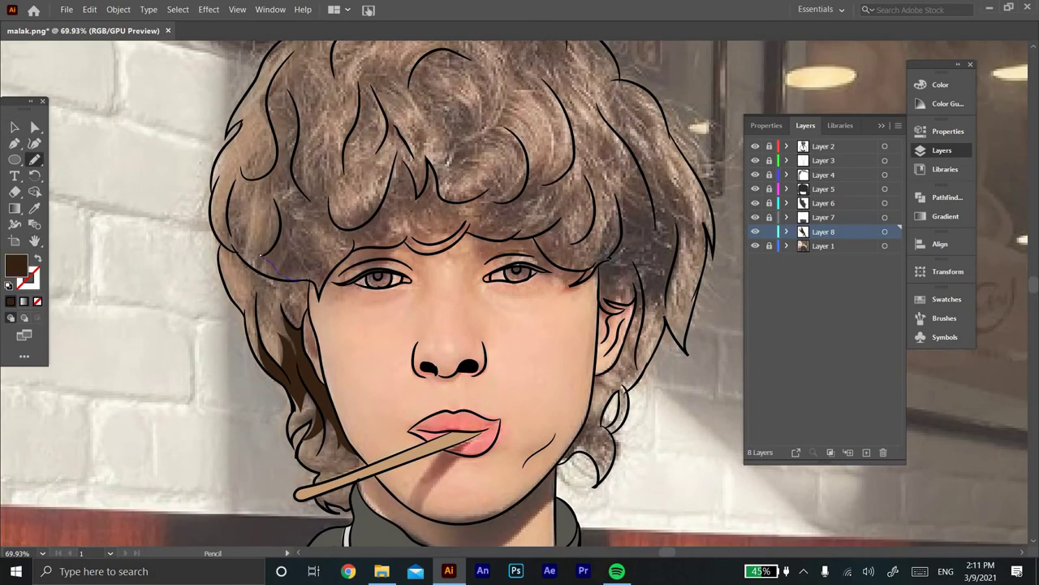
Add dark brown hair shadows above the left eye and in the fringe
{"action": "mouse_move", "coordinate": [313, 280]}
{"action": "left_mouse_down"}
{"action": "mouse_move", "coordinate": [318, 297]}
{"action": "mouse_move", "coordinate": [298, 228]}
{"action": "left_mouse_up"}
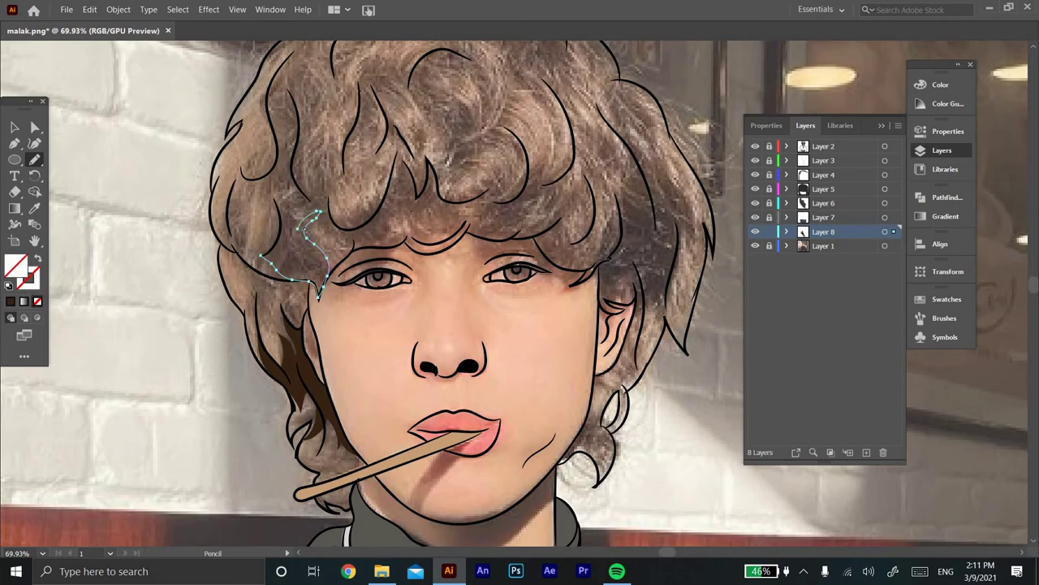
{"action": "left_click_drag", "start_coordinate": [276, 202], "coordinate": [261, 256]}
{"action": "left_click", "coordinate": [10, 301]}
{"action": "left_click", "coordinate": [14, 126]}
{"action": "left_click", "coordinate": [64, 165]}
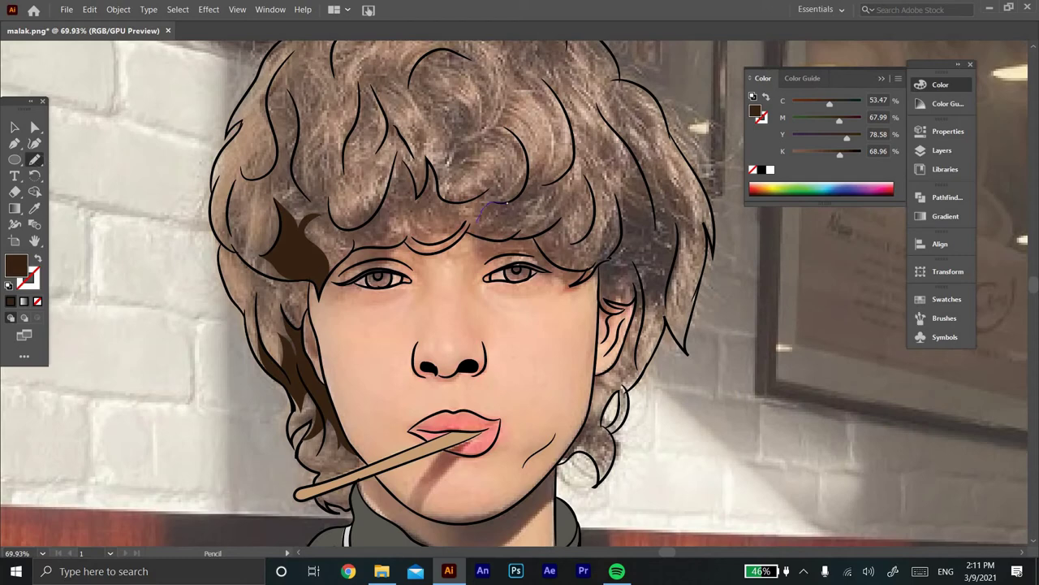
{"action": "left_click_drag", "start_coordinate": [507, 203], "coordinate": [471, 234]}
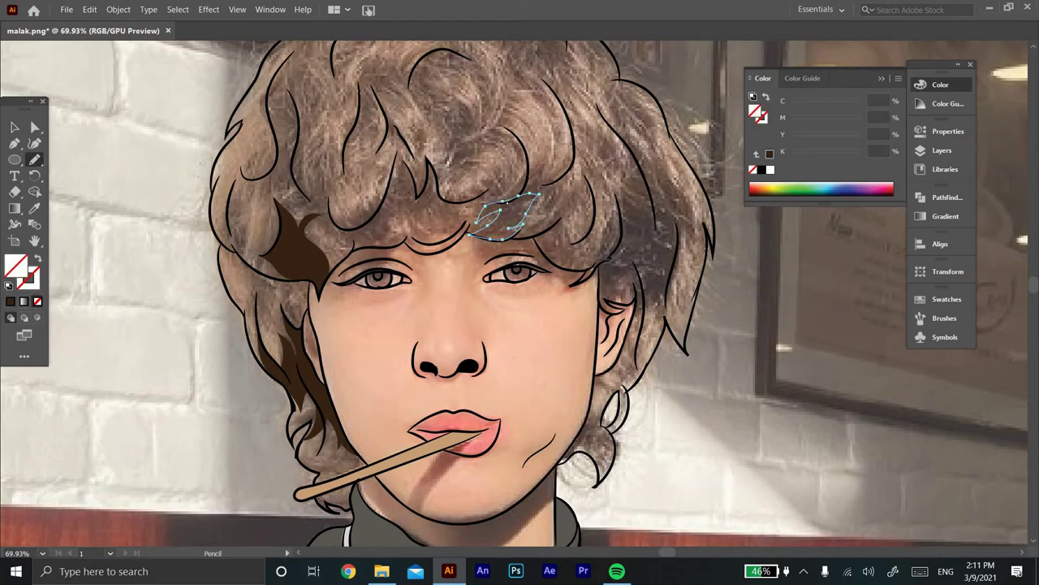
{"action": "left_click", "coordinate": [10, 300]}
Draw hair shadows on top of the head and along the hair's right side
{"action": "left_click_drag", "start_coordinate": [411, 77], "coordinate": [216, 154]}
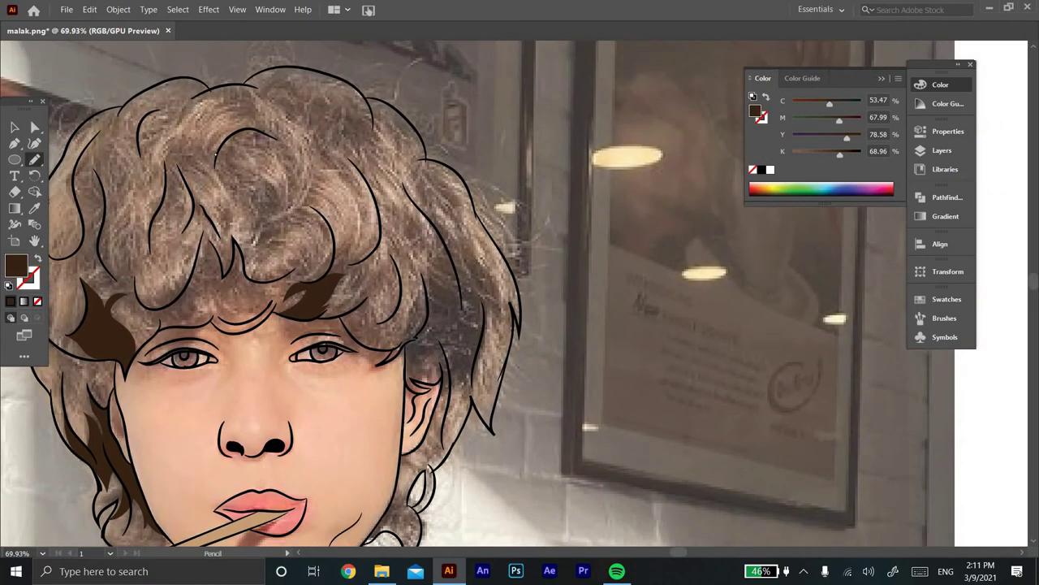
{"action": "left_click_drag", "start_coordinate": [303, 213], "coordinate": [308, 196]}
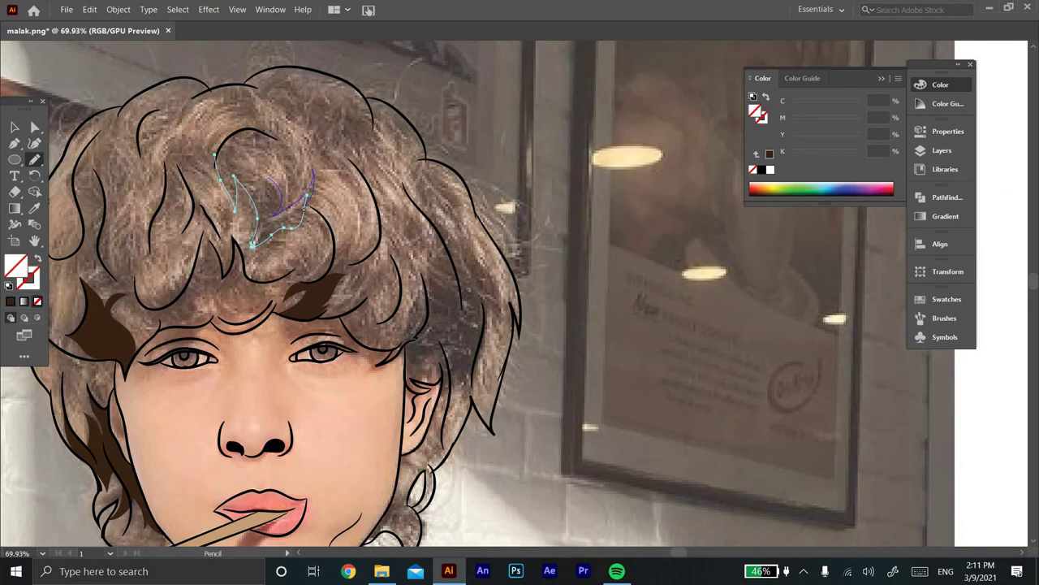
{"action": "left_click_drag", "start_coordinate": [258, 136], "coordinate": [216, 155]}
{"action": "mouse_move", "coordinate": [393, 349]}
{"action": "left_mouse_down"}
{"action": "mouse_move", "coordinate": [408, 248]}
{"action": "mouse_move", "coordinate": [452, 263]}
{"action": "left_mouse_up"}
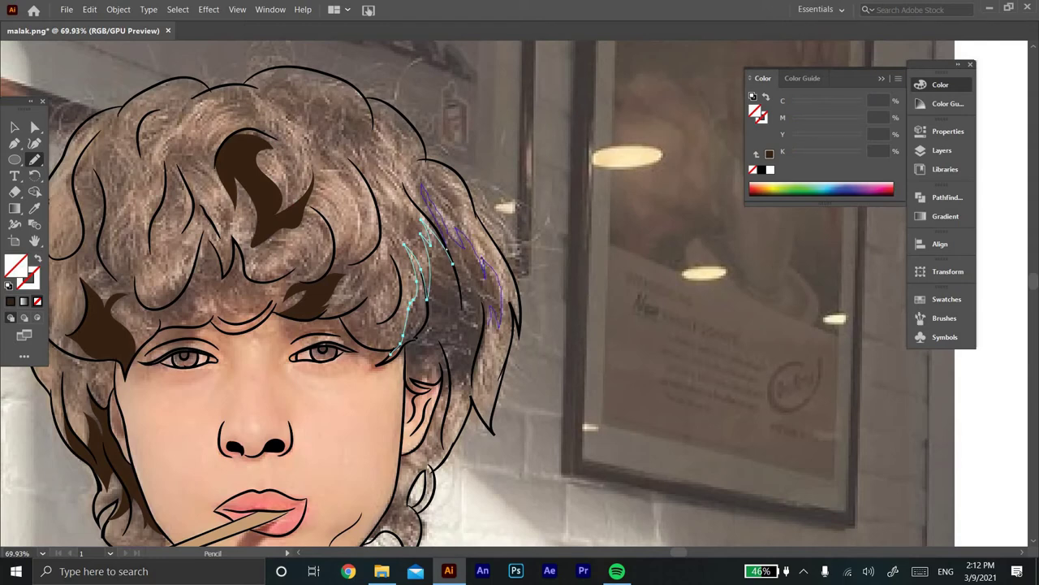
{"action": "left_click_drag", "start_coordinate": [485, 275], "coordinate": [471, 388]}
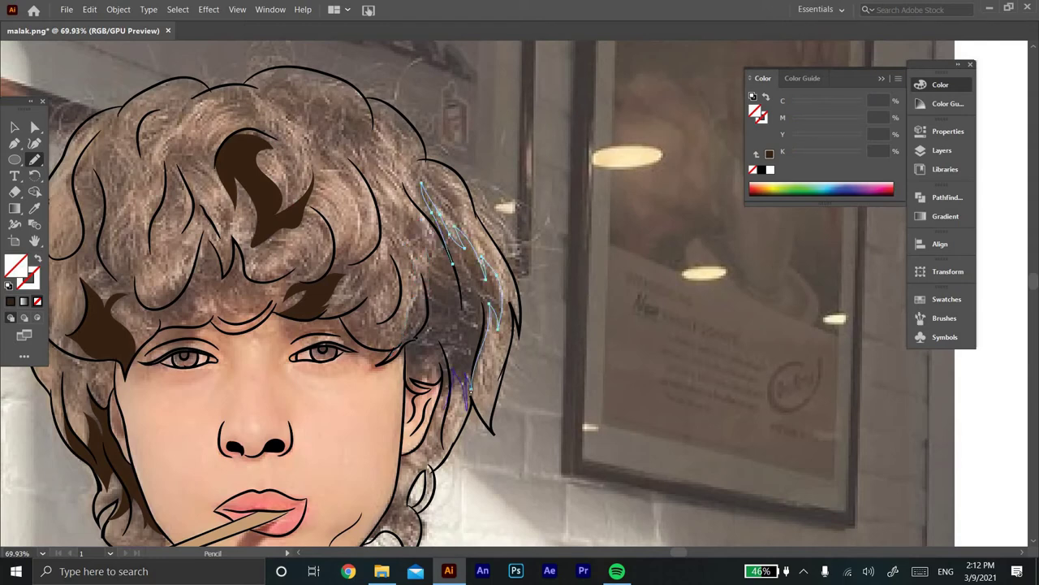
{"action": "left_click_drag", "start_coordinate": [438, 382], "coordinate": [416, 393]}
Add hair shadows above the ear, near the eye corner, along the brow and strands
{"action": "scroll", "coordinate": [440, 377], "scroll_direction": "up", "scroll_amount": 3}
{"action": "left_click_drag", "start_coordinate": [354, 307], "coordinate": [355, 373]}
{"action": "mouse_move", "coordinate": [288, 349]}
{"action": "left_mouse_down"}
{"action": "mouse_move", "coordinate": [278, 310]}
{"action": "mouse_move", "coordinate": [221, 270]}
{"action": "left_mouse_up"}
{"action": "left_click_drag", "start_coordinate": [260, 307], "coordinate": [236, 219]}
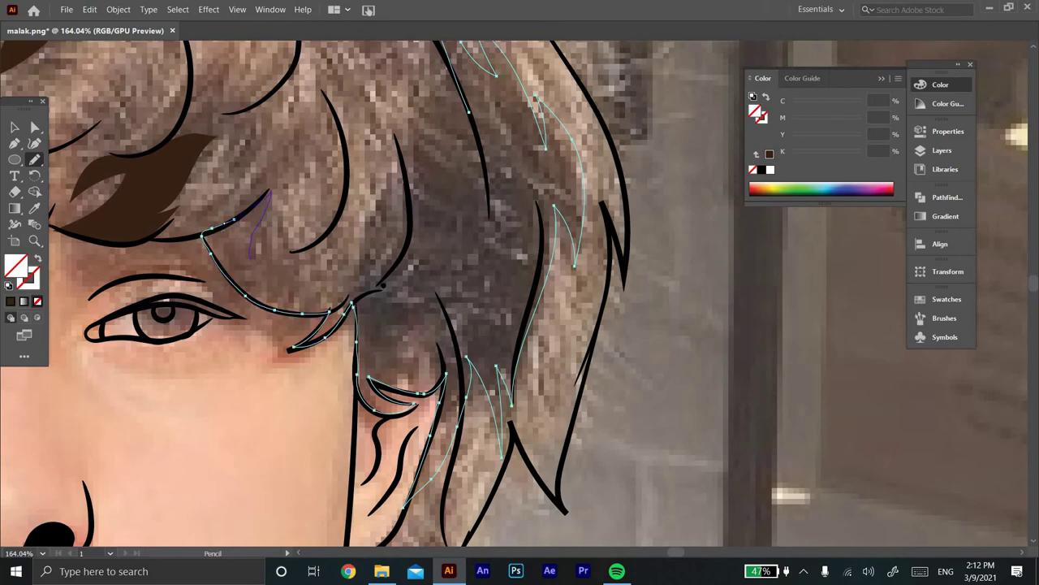
{"action": "left_click_drag", "start_coordinate": [326, 256], "coordinate": [396, 140]}
{"action": "scroll", "coordinate": [222, 545], "scroll_direction": "down", "scroll_amount": 2}
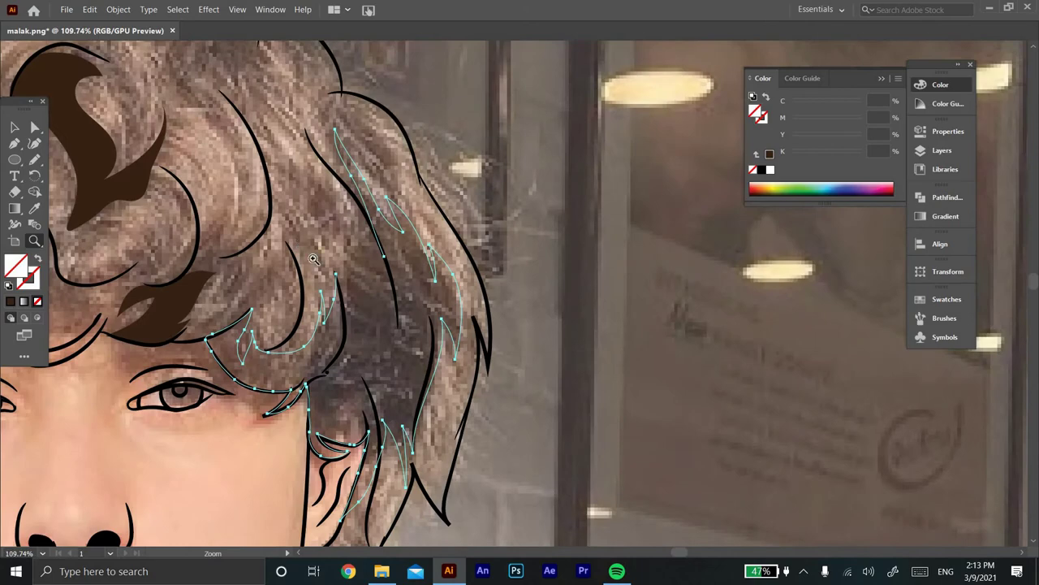
{"action": "mouse_move", "coordinate": [345, 304]}
{"action": "left_mouse_down"}
{"action": "mouse_move", "coordinate": [340, 253]}
{"action": "mouse_move", "coordinate": [358, 280]}
{"action": "left_mouse_up"}
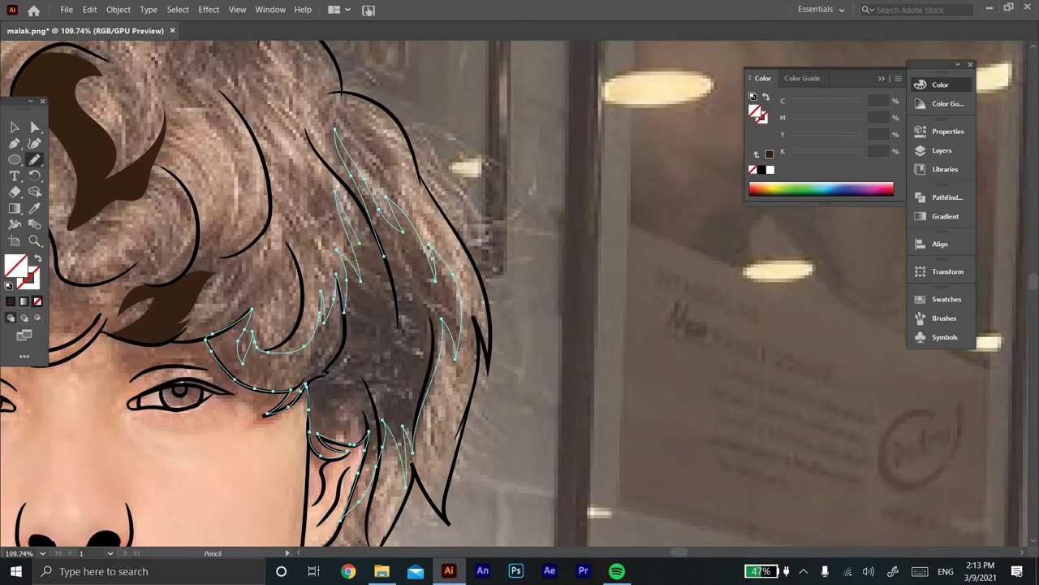
{"action": "left_click_drag", "start_coordinate": [328, 200], "coordinate": [361, 246]}
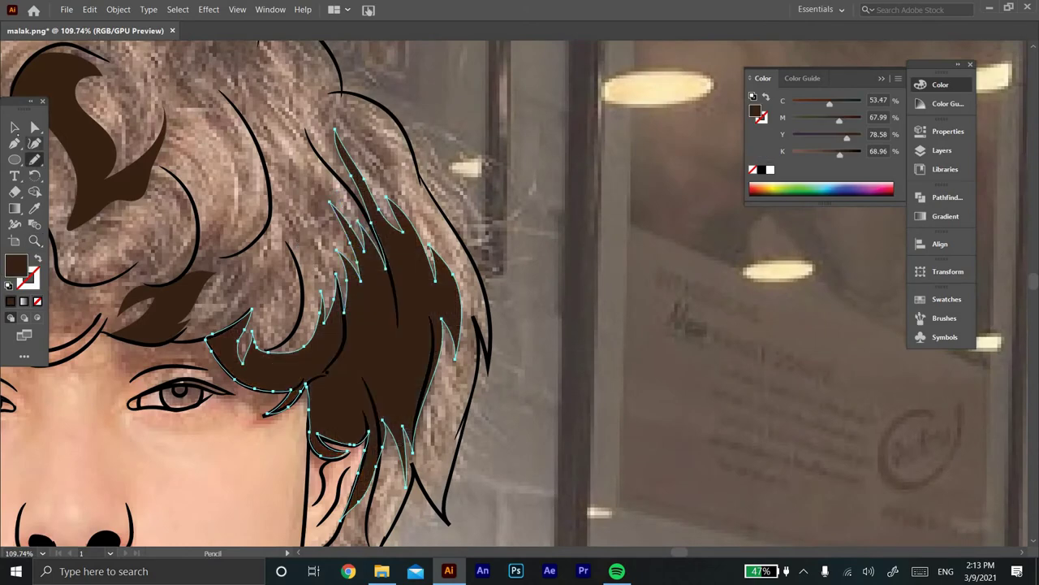
{"action": "key", "text": "ctrl+0"}
{"action": "key", "text": "z"}
{"action": "left_click", "coordinate": [349, 289]}
{"action": "key", "text": "n"}
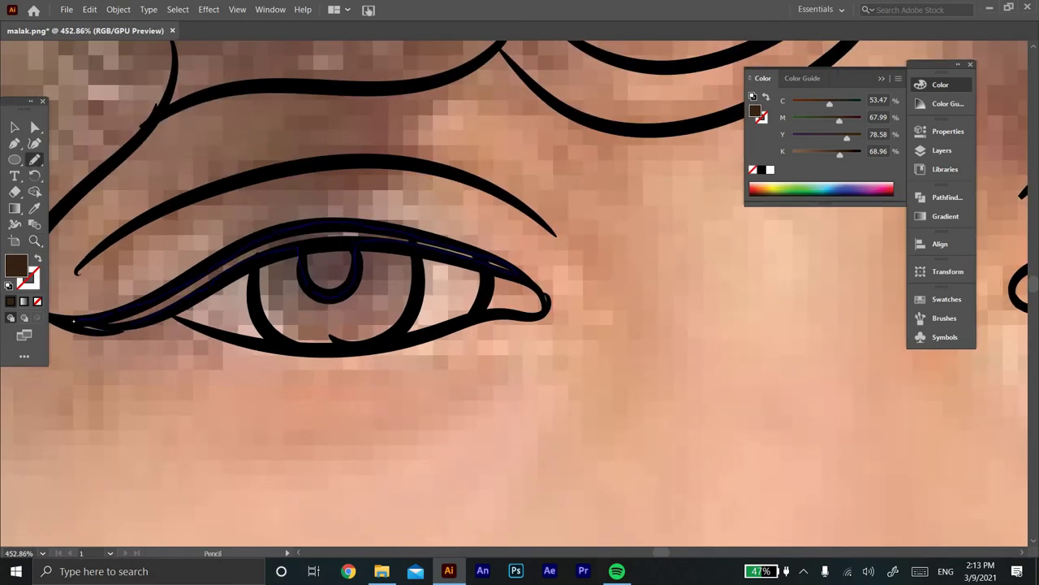
Trace a black liner shape along the lower eyelid
{"action": "left_click_drag", "start_coordinate": [87, 333], "coordinate": [71, 323]}
{"action": "double_click", "coordinate": [29, 279]}
{"action": "left_click", "coordinate": [663, 199]}
{"action": "key", "text": "shift+x"}
{"action": "double_click", "coordinate": [15, 265]}
{"action": "left_click", "coordinate": [664, 200]}
Draw a pencil line along the upper eyelid
{"action": "scroll", "coordinate": [383, 263], "scroll_direction": "up", "scroll_amount": 2}
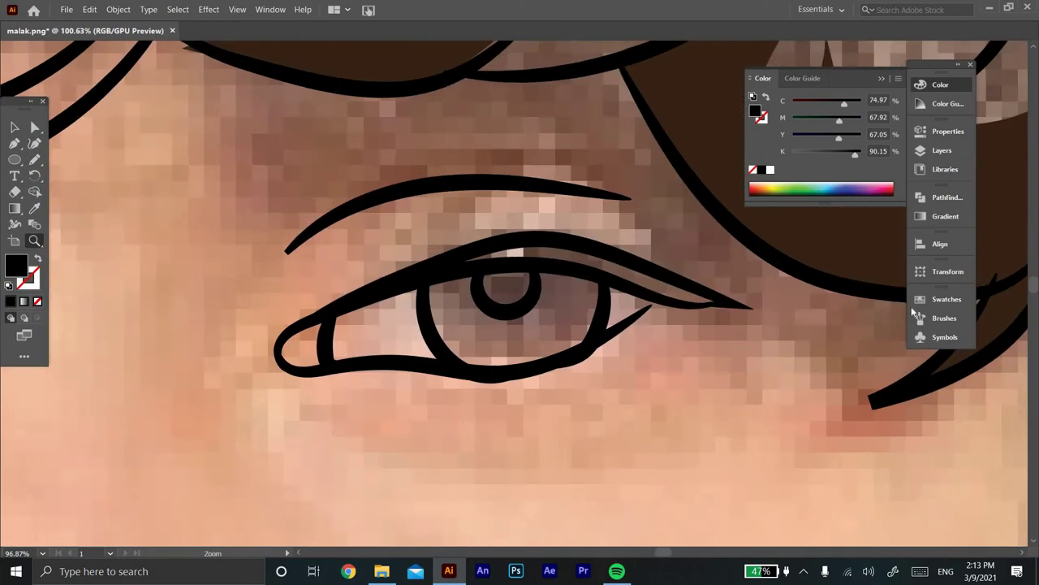
{"action": "left_click_drag", "start_coordinate": [251, 322], "coordinate": [505, 230]}
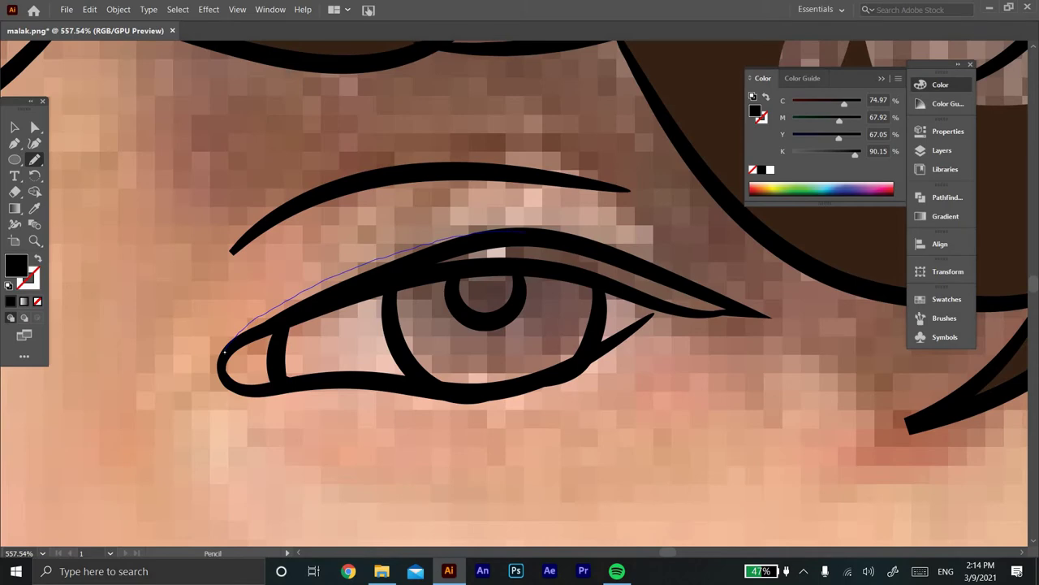
{"action": "left_click_drag", "start_coordinate": [225, 352], "coordinate": [228, 349]}
{"action": "key", "text": "ctrl+shift+a"}
Zoom out to the whole portrait and show the Layers panel (F7)
{"action": "key", "text": "z"}
{"action": "left_click", "coordinate": [429, 341], "text": "alt"}
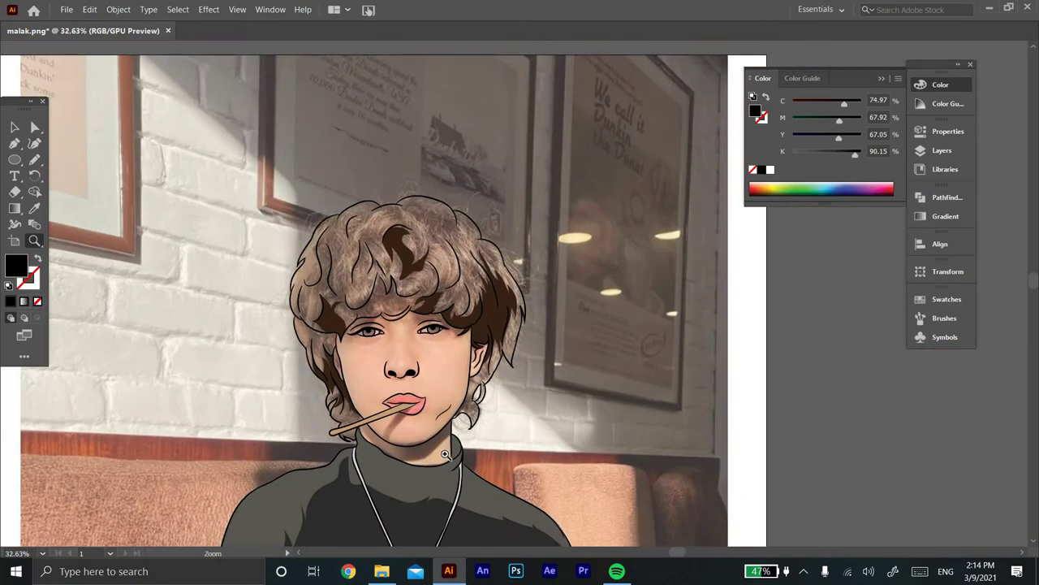
{"action": "scroll", "coordinate": [445, 454], "scroll_direction": "up", "scroll_amount": 1}
{"action": "scroll", "coordinate": [445, 453], "scroll_direction": "up", "scroll_amount": 1}
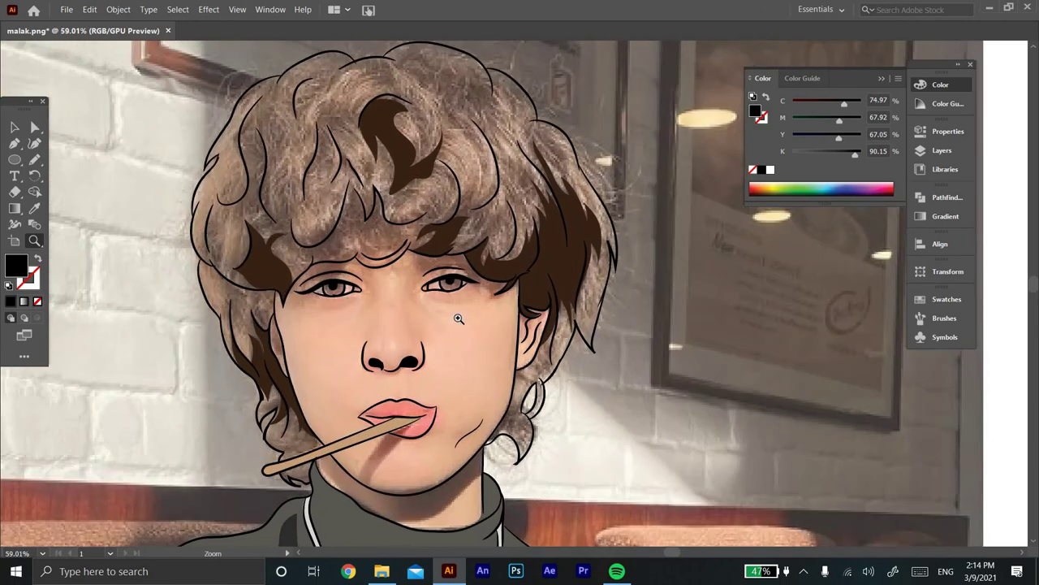
{"action": "scroll", "coordinate": [459, 309], "scroll_direction": "down", "scroll_amount": 3}
{"action": "scroll", "coordinate": [366, 351], "scroll_direction": "up", "scroll_amount": 3}
{"action": "scroll", "coordinate": [366, 352], "scroll_direction": "down", "scroll_amount": 2}
{"action": "scroll", "coordinate": [366, 352], "scroll_direction": "right", "scroll_amount": 3}
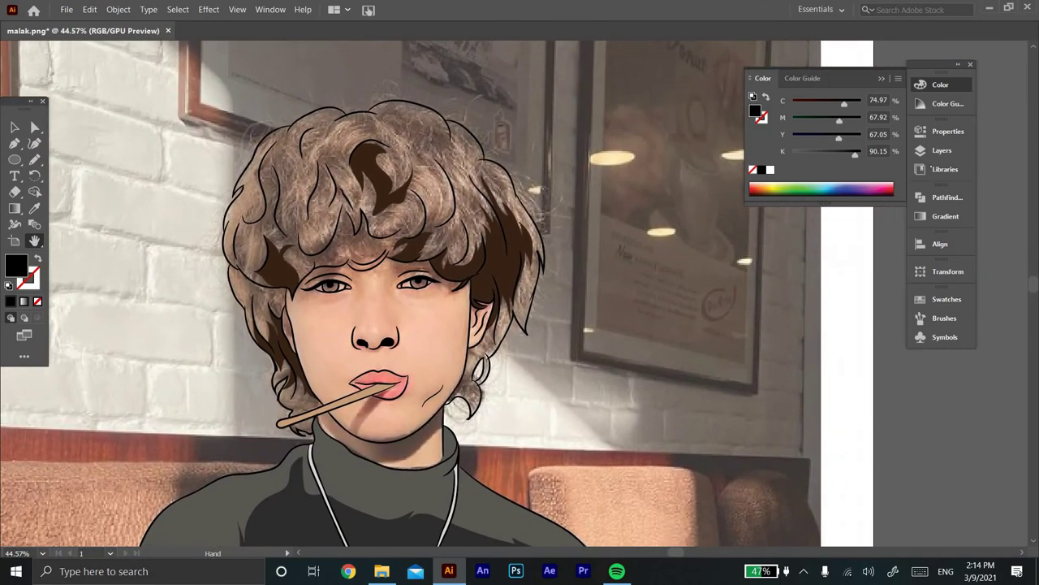
{"action": "key", "text": "F7"}
{"action": "scroll", "coordinate": [312, 423], "scroll_direction": "up", "scroll_amount": 4}
Trace the hair outline from beside the chin up the left side and across the top
{"action": "key", "text": "n"}
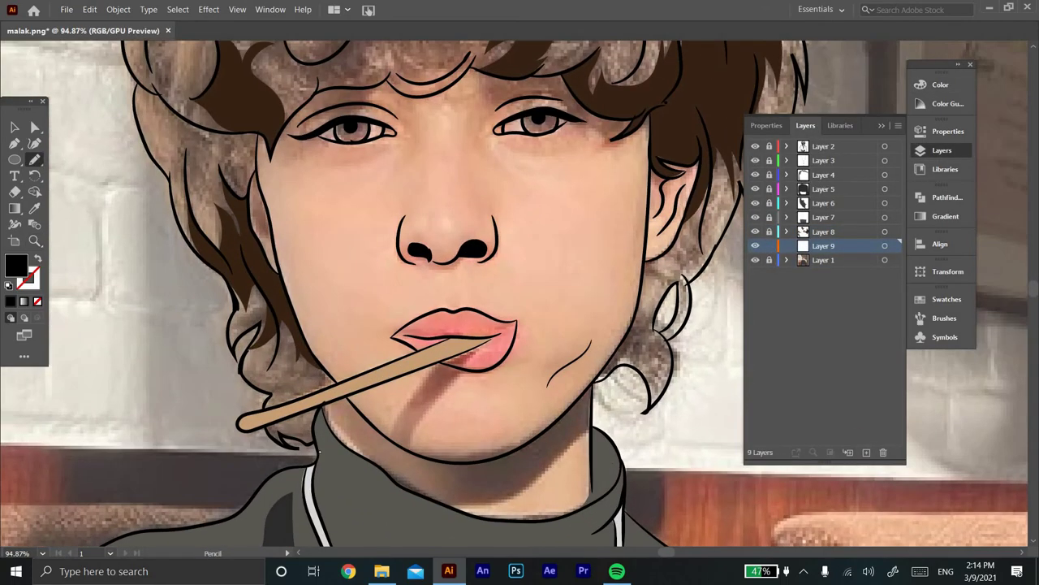
{"action": "mouse_move", "coordinate": [297, 435]}
{"action": "left_mouse_down"}
{"action": "mouse_move", "coordinate": [315, 445]}
{"action": "mouse_move", "coordinate": [241, 370]}
{"action": "left_mouse_up"}
{"action": "mouse_move", "coordinate": [258, 323]}
{"action": "left_mouse_down"}
{"action": "mouse_move", "coordinate": [230, 317]}
{"action": "mouse_move", "coordinate": [233, 286]}
{"action": "left_mouse_up"}
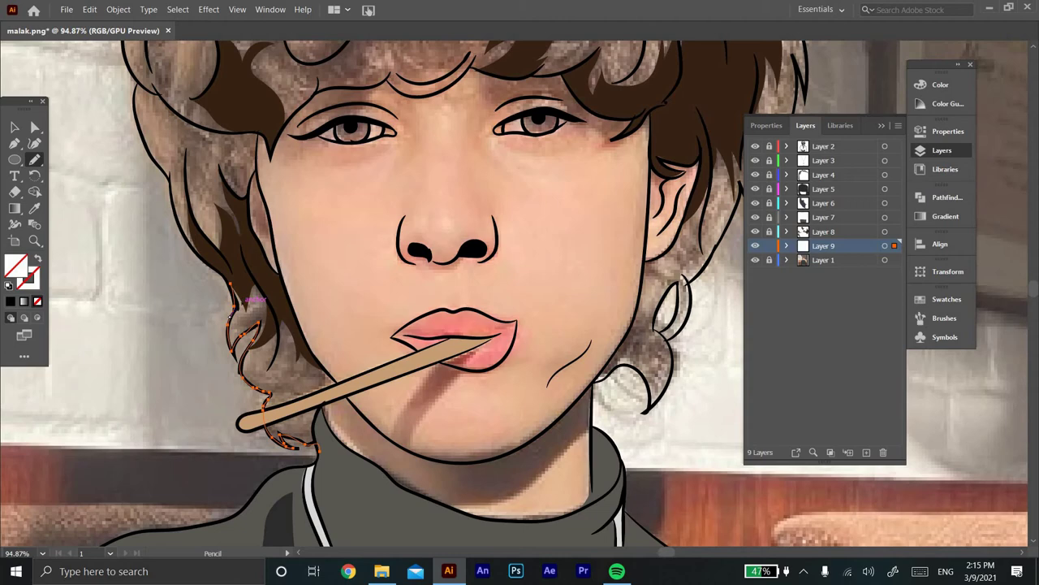
{"action": "left_click_drag", "start_coordinate": [203, 250], "coordinate": [174, 215]}
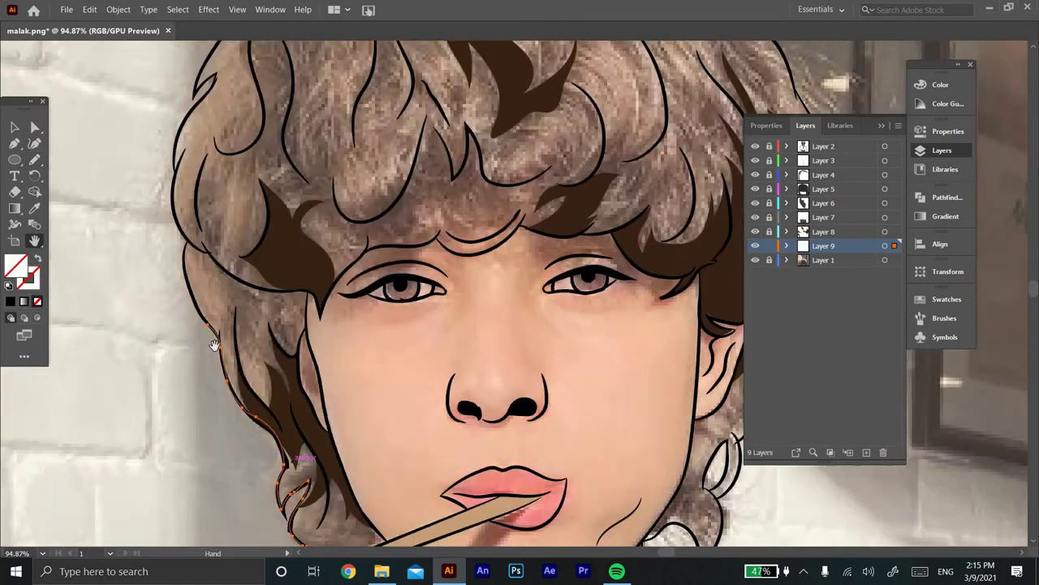
{"action": "mouse_move", "coordinate": [158, 171]}
{"action": "left_mouse_down"}
{"action": "mouse_move", "coordinate": [207, 324]}
{"action": "mouse_move", "coordinate": [180, 258]}
{"action": "left_mouse_up"}
{"action": "mouse_move", "coordinate": [171, 221]}
{"action": "left_mouse_down"}
{"action": "mouse_move", "coordinate": [187, 367]}
{"action": "mouse_move", "coordinate": [201, 258]}
{"action": "left_mouse_up"}
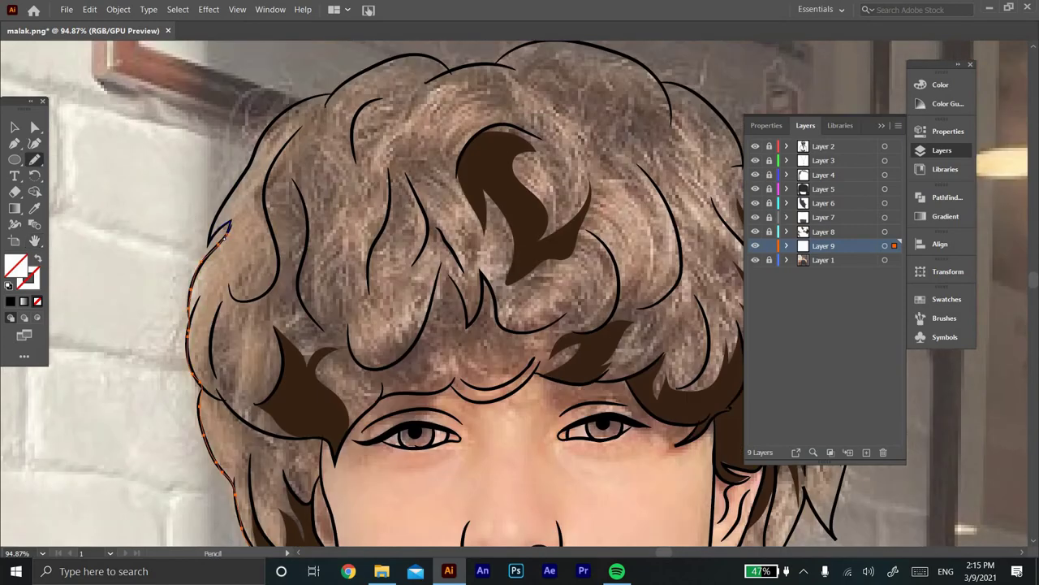
{"action": "mouse_move", "coordinate": [230, 223]}
{"action": "left_mouse_down"}
{"action": "mouse_move", "coordinate": [276, 118]}
{"action": "mouse_move", "coordinate": [195, 262]}
{"action": "mouse_move", "coordinate": [349, 198]}
{"action": "mouse_move", "coordinate": [568, 215]}
{"action": "mouse_move", "coordinate": [661, 307]}
{"action": "left_mouse_up"}
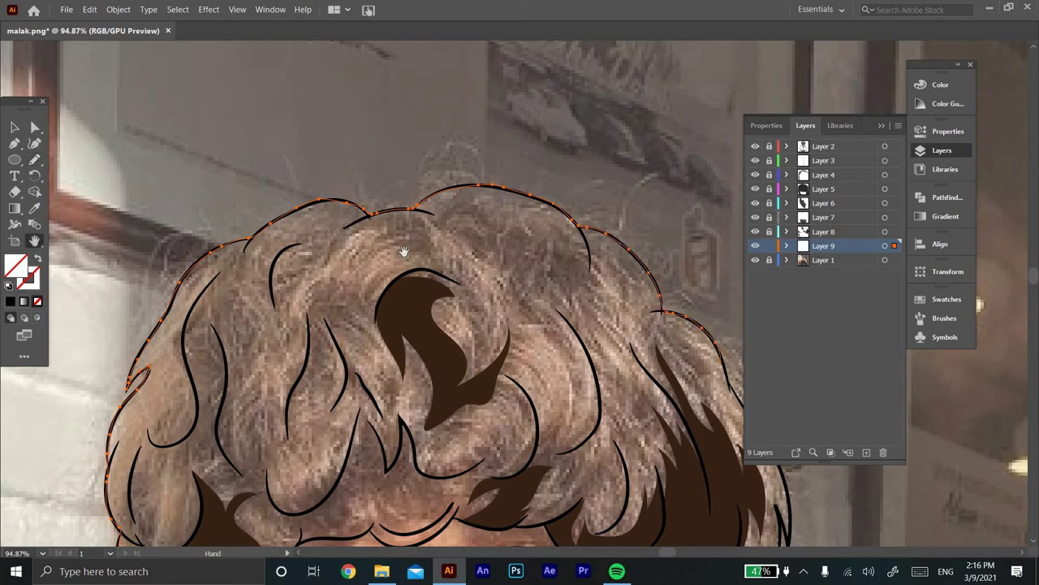
Continue the hair outline down the right side of the head
{"action": "left_click_drag", "start_coordinate": [455, 271], "coordinate": [191, 159]}
{"action": "mouse_move", "coordinate": [406, 231]}
{"action": "left_mouse_down"}
{"action": "mouse_move", "coordinate": [456, 348]}
{"action": "mouse_move", "coordinate": [417, 510]}
{"action": "left_mouse_up"}
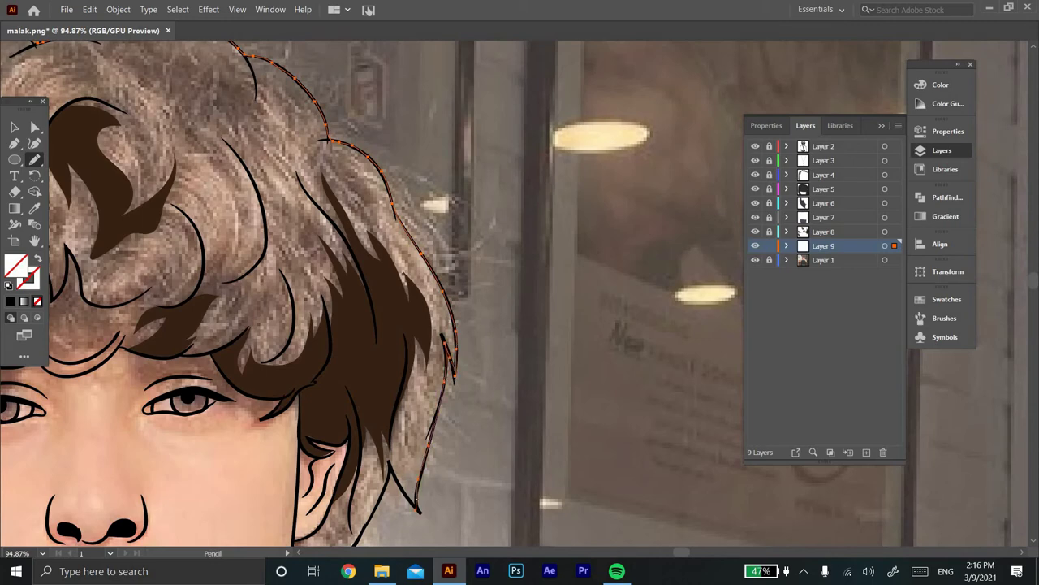
{"action": "scroll", "coordinate": [380, 449], "scroll_direction": "down", "scroll_amount": 5}
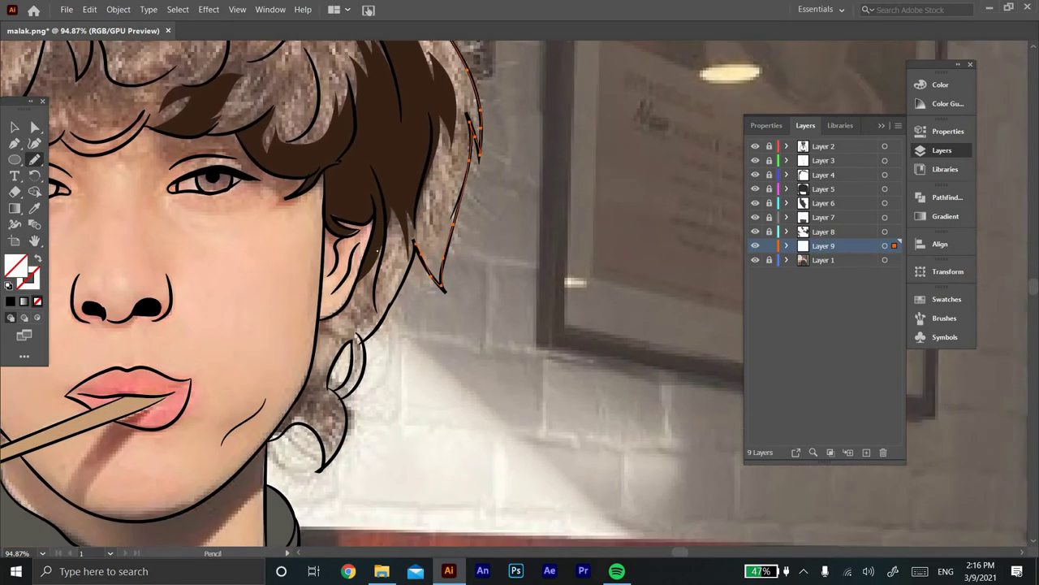
{"action": "mouse_move", "coordinate": [413, 242]}
{"action": "left_mouse_down"}
{"action": "mouse_move", "coordinate": [320, 468]}
{"action": "mouse_move", "coordinate": [280, 426]}
{"action": "mouse_move", "coordinate": [268, 439]}
{"action": "mouse_move", "coordinate": [307, 384]}
{"action": "left_mouse_up"}
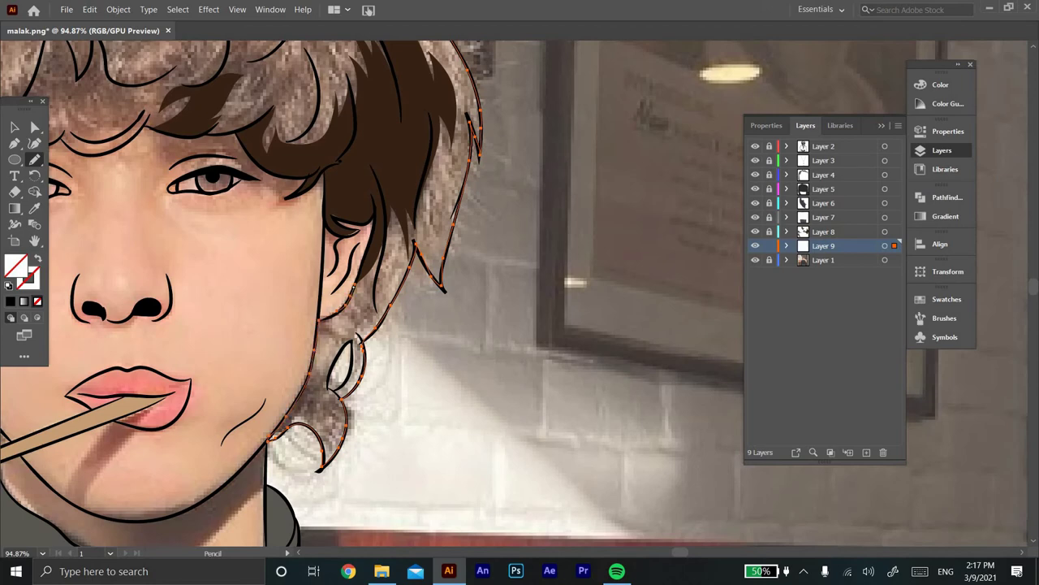
{"action": "key", "text": "z"}
{"action": "left_click", "coordinate": [406, 180], "text": "alt"}
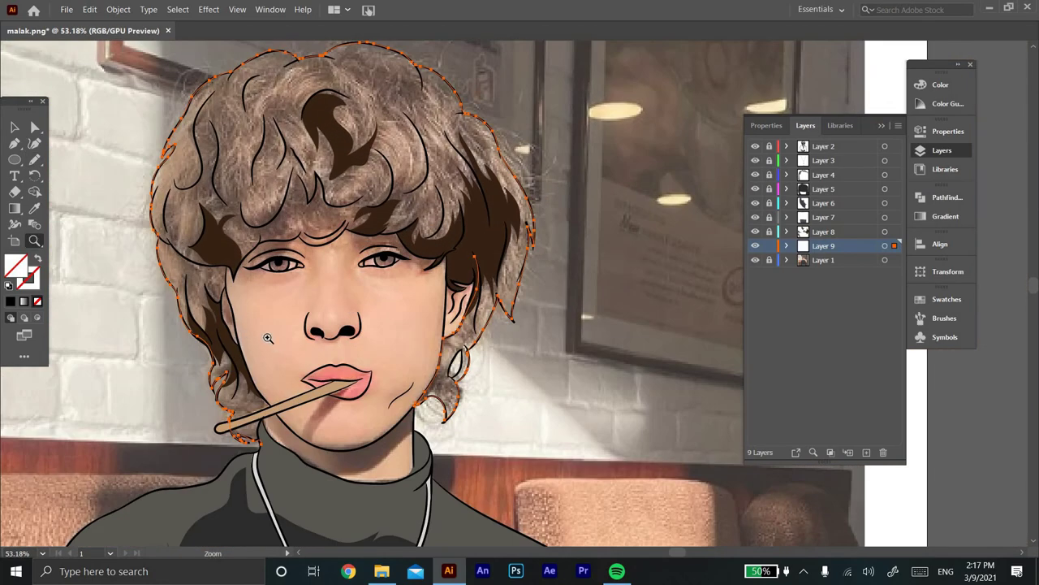
{"action": "key", "text": "n"}
Close the hair outline along the forehead hairline and jaw
{"action": "left_click_drag", "start_coordinate": [384, 250], "coordinate": [422, 232]}
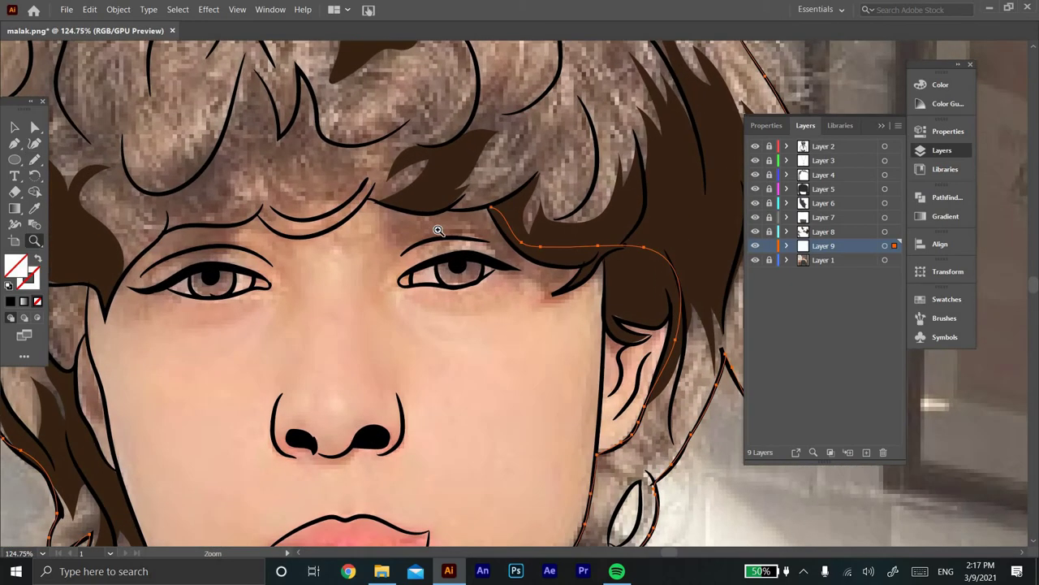
{"action": "left_click_drag", "start_coordinate": [376, 199], "coordinate": [364, 201]}
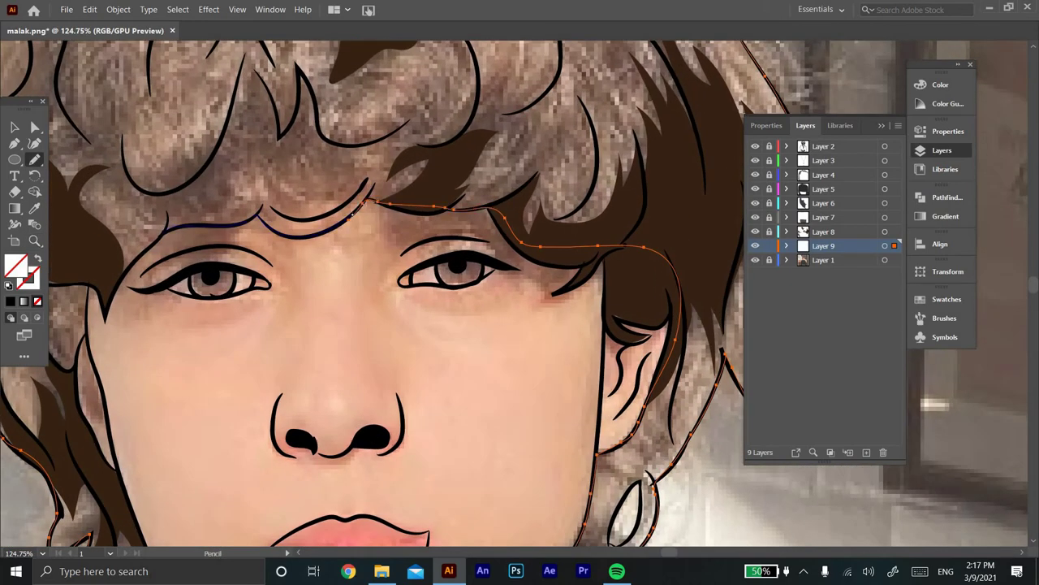
{"action": "left_click_drag", "start_coordinate": [350, 213], "coordinate": [477, 58]}
{"action": "left_click_drag", "start_coordinate": [238, 140], "coordinate": [208, 192]}
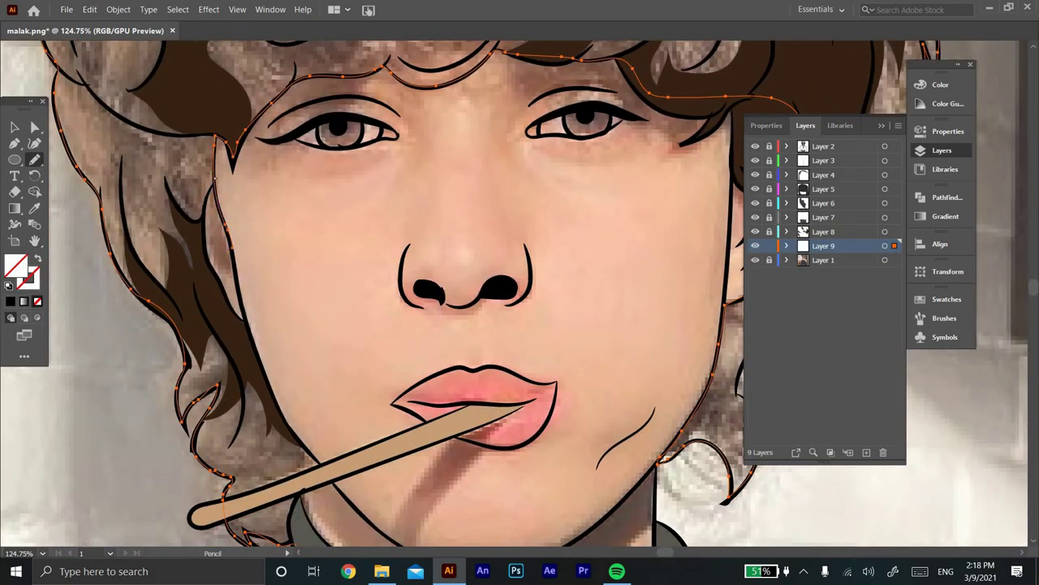
{"action": "scroll", "coordinate": [208, 192], "scroll_direction": "down", "scroll_amount": 5}
{"action": "scroll", "coordinate": [208, 191], "scroll_direction": "right", "scroll_amount": 2}
{"action": "left_click_drag", "start_coordinate": [208, 192], "coordinate": [243, 262]}
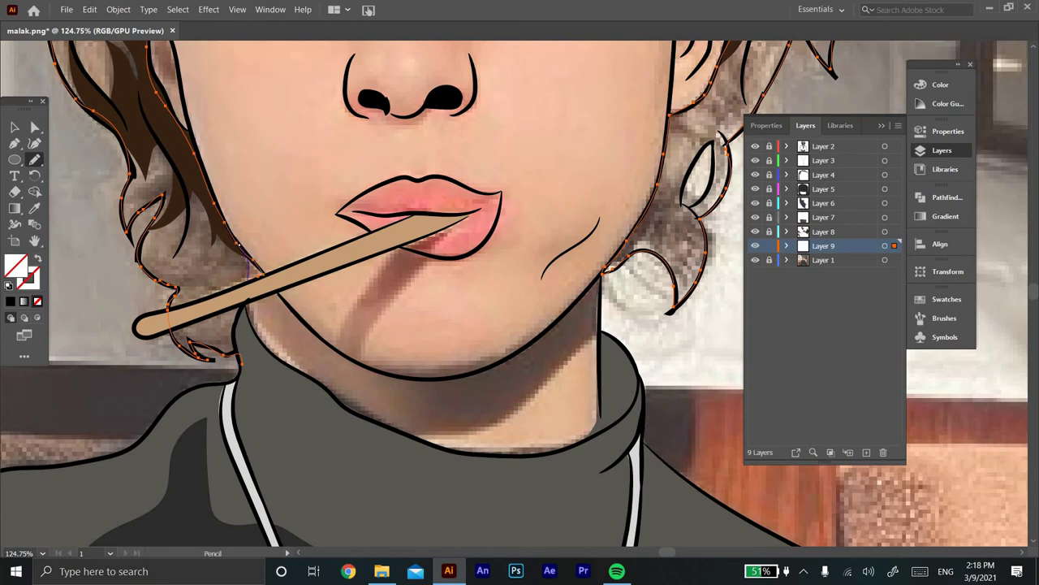
Fill the hair shape with an eyedropper-sampled brown, lightened to a medium brown
{"action": "key", "text": "i"}
{"action": "left_click", "coordinate": [219, 235]}
{"action": "double_click", "coordinate": [16, 265]}
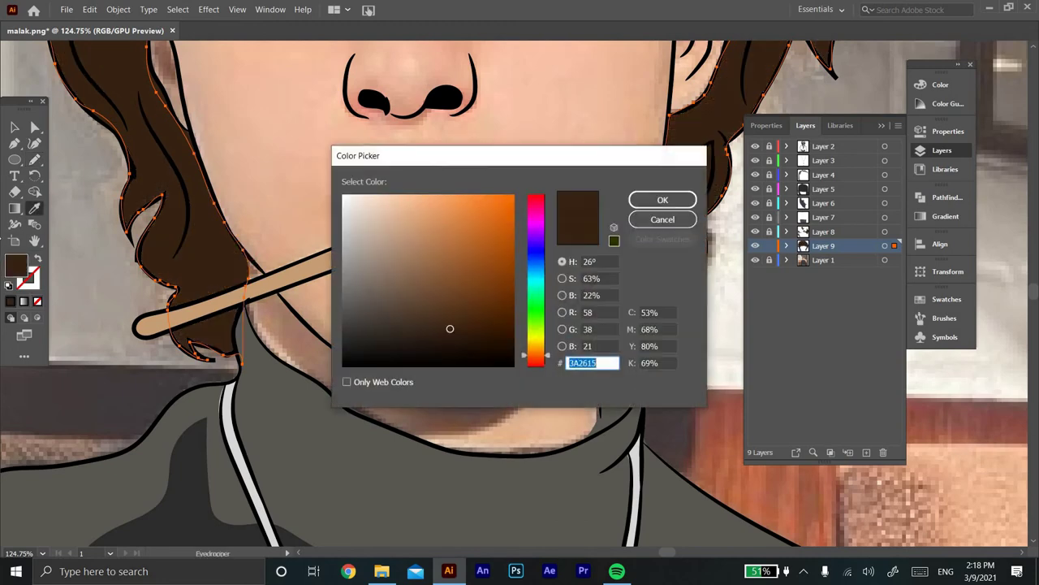
{"action": "left_click", "coordinate": [442, 299]}
{"action": "left_click", "coordinate": [663, 199]}
{"action": "key", "text": "z"}
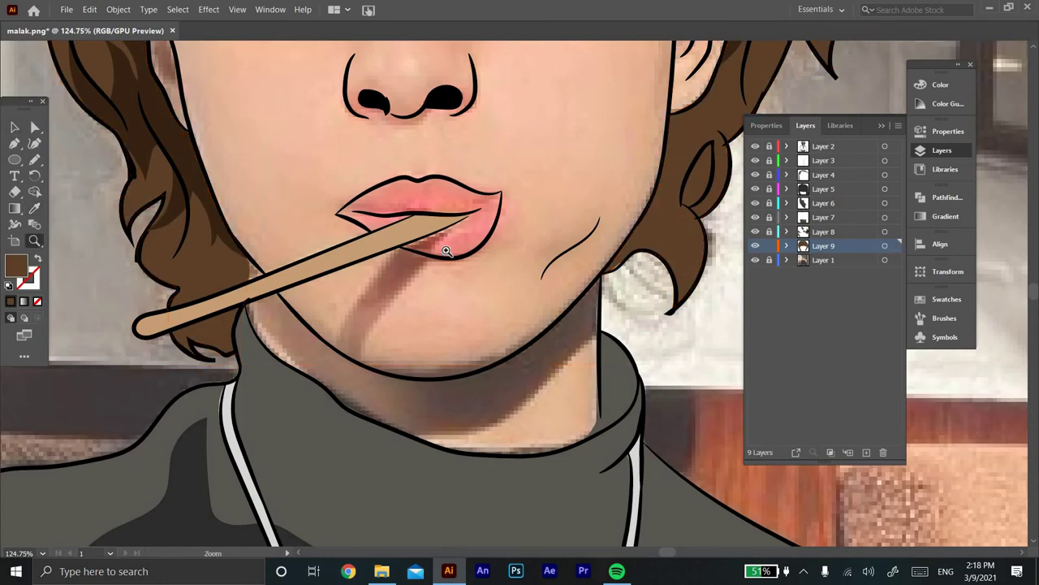
{"action": "scroll", "coordinate": [417, 238], "scroll_direction": "down", "scroll_amount": 5}
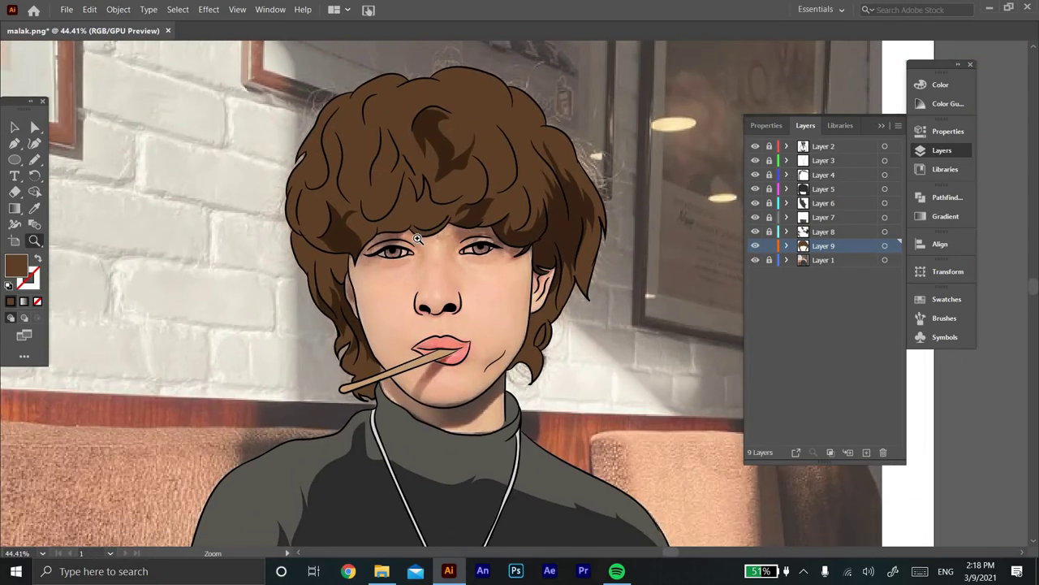
Pencil-trace the first eye's iris and eye white, filling the eye white with white
{"action": "scroll", "coordinate": [406, 256], "scroll_direction": "up", "scroll_amount": 3}
{"action": "scroll", "coordinate": [401, 258], "scroll_direction": "up", "scroll_amount": 4}
{"action": "scroll", "coordinate": [401, 260], "scroll_direction": "up", "scroll_amount": 3}
{"action": "key", "text": "n"}
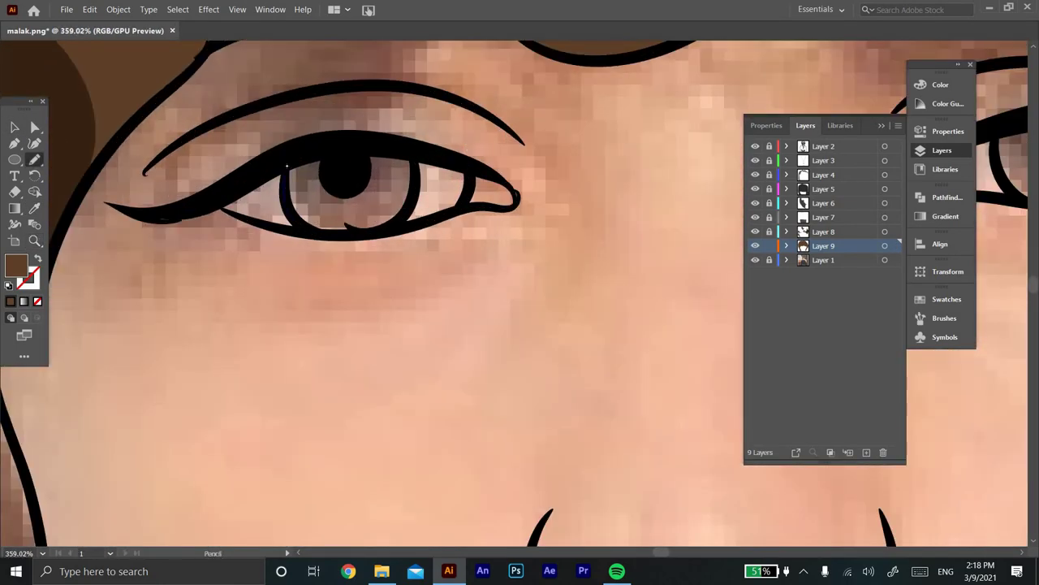
{"action": "left_click_drag", "start_coordinate": [286, 166], "coordinate": [288, 168]}
{"action": "left_click_drag", "start_coordinate": [217, 204], "coordinate": [376, 234]}
{"action": "left_click", "coordinate": [940, 85]}
{"action": "left_click", "coordinate": [769, 169]}
{"action": "key", "text": "ctrl+shift+a"}
Shade the upper part of the first eye white light grey #D3D3D3
{"action": "left_click_drag", "start_coordinate": [215, 204], "coordinate": [218, 206]}
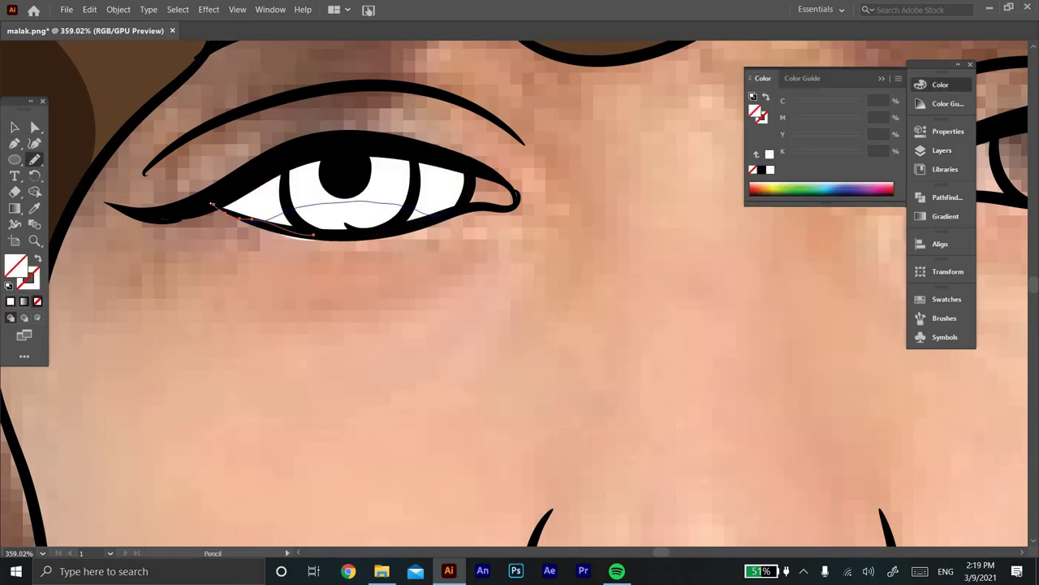
{"action": "double_click", "coordinate": [756, 114]}
{"action": "type", "text": "d3d3d3"}
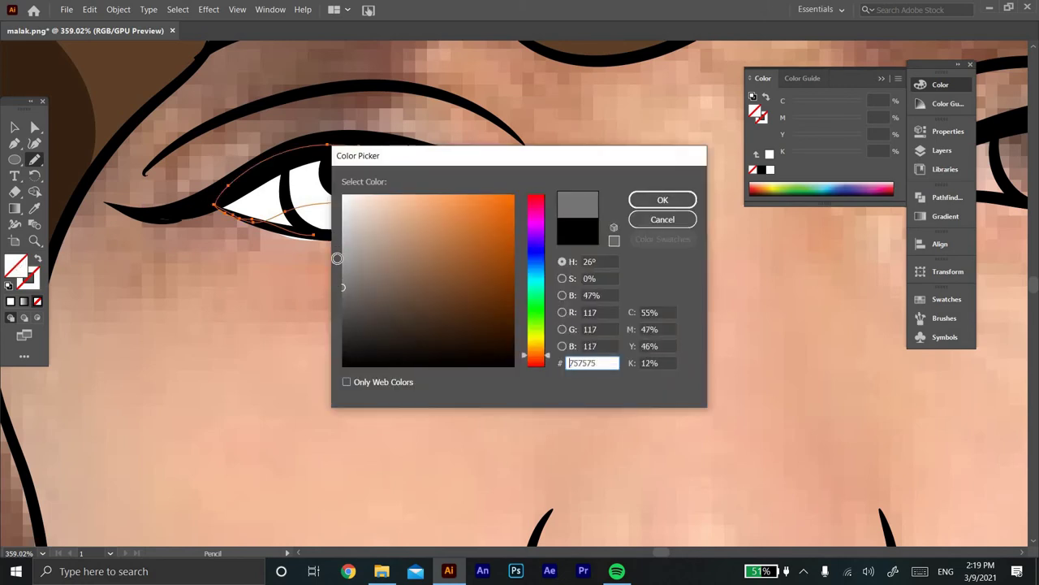
{"action": "left_click", "coordinate": [641, 197]}
{"action": "key", "text": "ctrl+shift+a"}
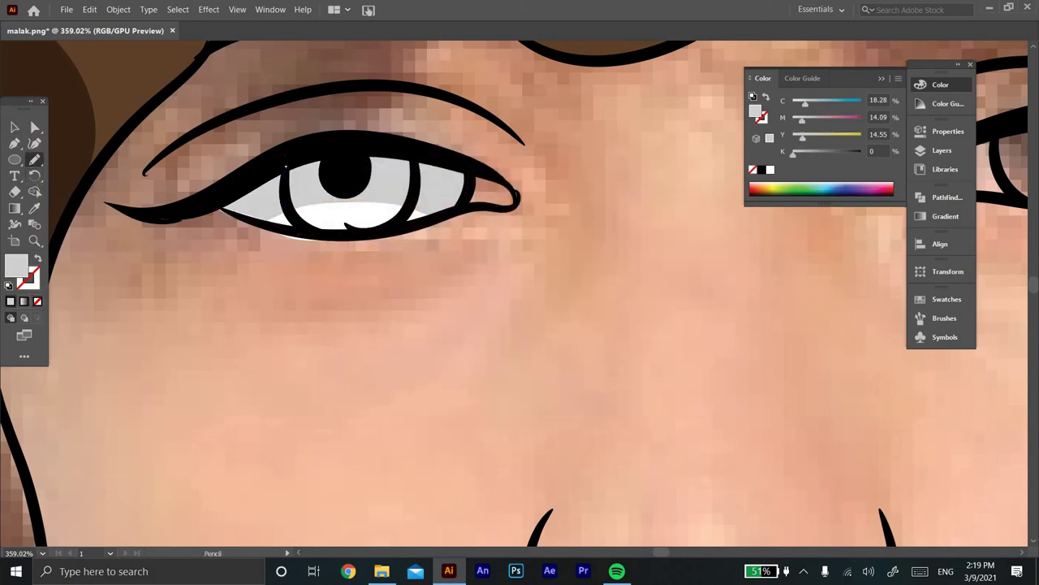
Fill the first iris brown and erase a stray mark under the eye
{"action": "left_click", "coordinate": [285, 165], "text": "ctrl"}
{"action": "double_click", "coordinate": [761, 117]}
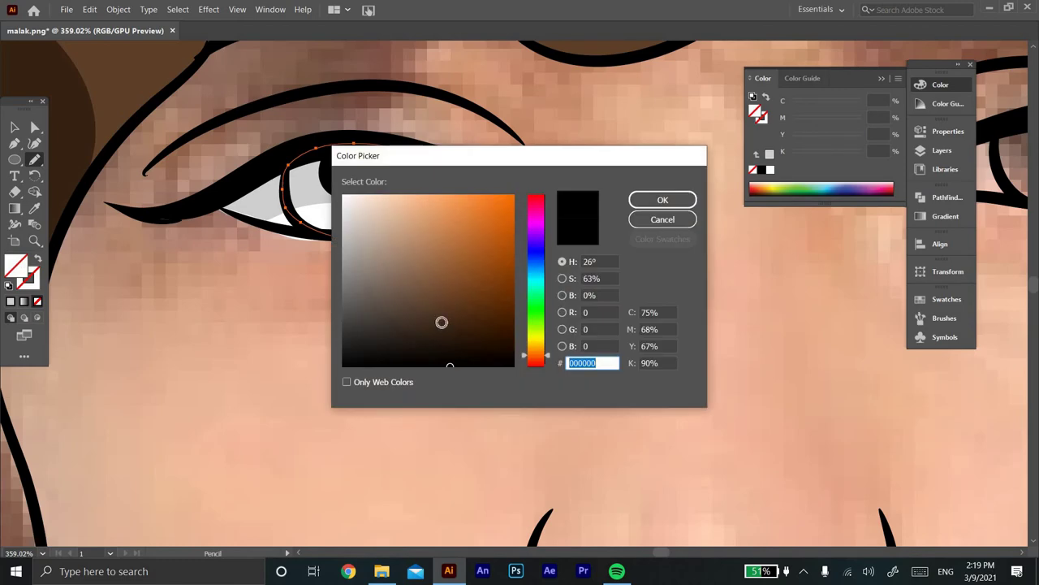
{"action": "left_click_drag", "start_coordinate": [441, 302], "coordinate": [458, 306]}
{"action": "left_click", "coordinate": [663, 199]}
{"action": "key", "text": "ctrl+shift+a"}
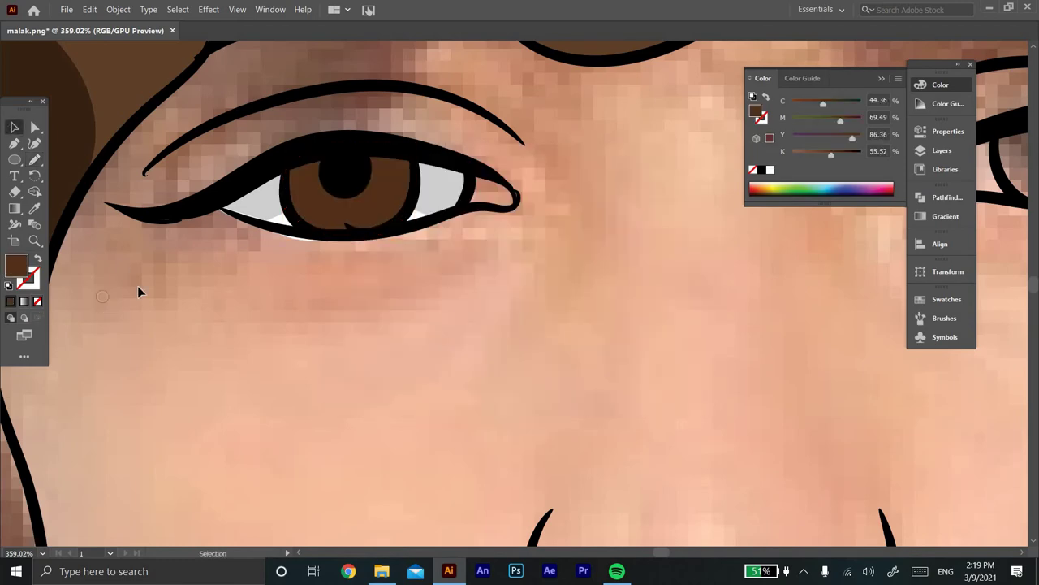
{"action": "key", "text": "shift+e"}
{"action": "left_click_drag", "start_coordinate": [254, 260], "coordinate": [317, 268]}
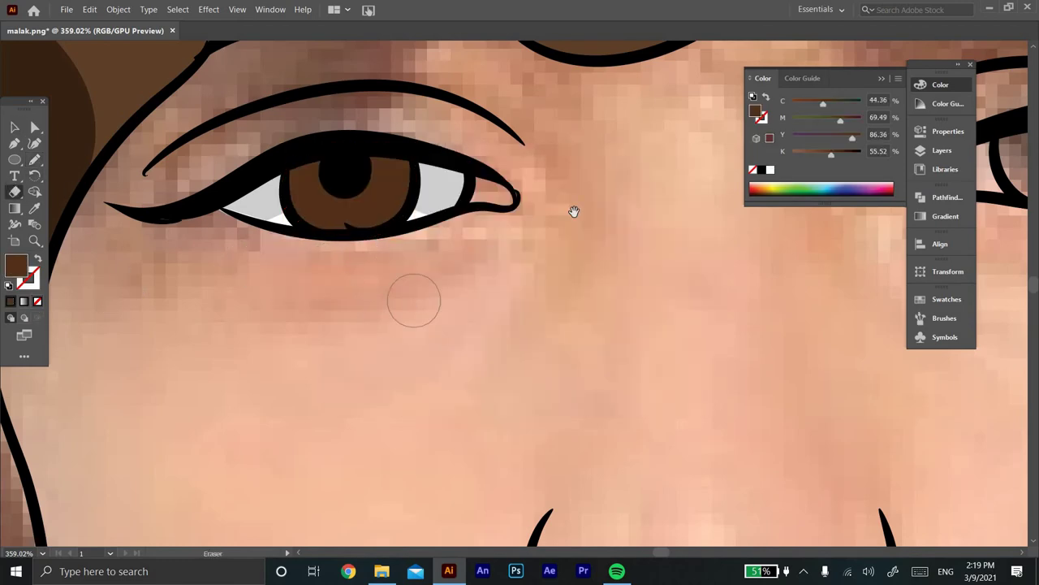
Trace the other eye's white, fill it white, and outline its upper shaded part
{"action": "left_click_drag", "start_coordinate": [413, 297], "coordinate": [241, 267]}
{"action": "key", "text": "n"}
{"action": "left_click_drag", "start_coordinate": [270, 235], "coordinate": [480, 255]}
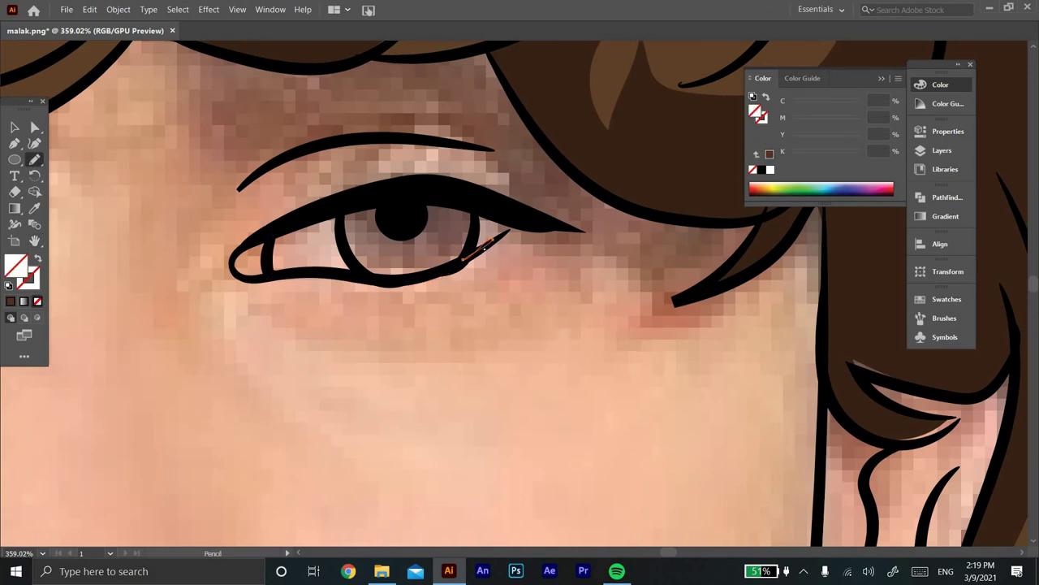
{"action": "left_click", "coordinate": [769, 169]}
{"action": "key", "text": "ctrl+shift+a"}
{"action": "mouse_move", "coordinate": [273, 262]}
{"action": "left_mouse_down"}
{"action": "mouse_move", "coordinate": [271, 232]}
{"action": "mouse_move", "coordinate": [479, 237]}
{"action": "left_mouse_up"}
{"action": "key", "text": "v"}
{"action": "scroll", "coordinate": [428, 233], "scroll_direction": "left", "scroll_amount": 5}
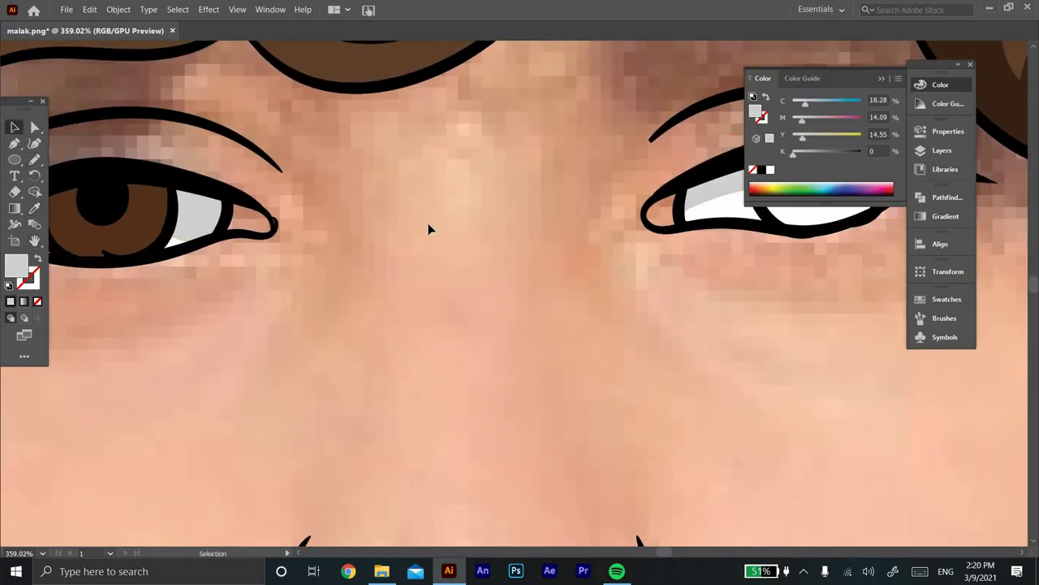
{"action": "scroll", "coordinate": [428, 232], "scroll_direction": "right", "scroll_amount": 5}
{"action": "scroll", "coordinate": [428, 232], "scroll_direction": "up", "scroll_amount": 1}
Eyedrop the brown onto the second iris and zoom out to the whole face
{"action": "key", "text": "n"}
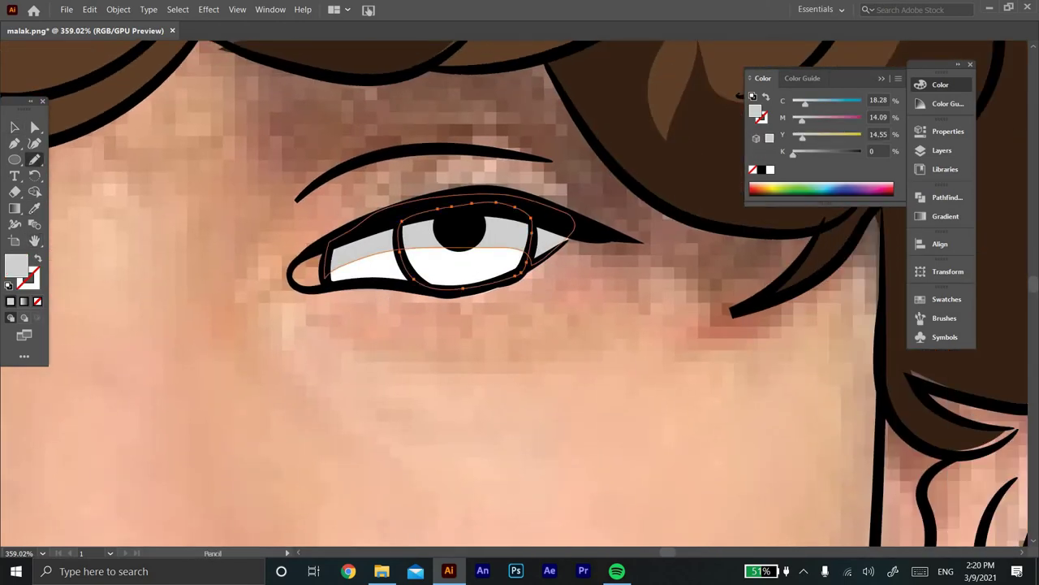
{"action": "key", "text": "i"}
{"action": "scroll", "coordinate": [97, 232], "scroll_direction": "left", "scroll_amount": 5}
{"action": "left_click", "coordinate": [162, 248]}
{"action": "key", "text": "z"}
{"action": "scroll", "coordinate": [453, 186], "scroll_direction": "down", "scroll_amount": 10}
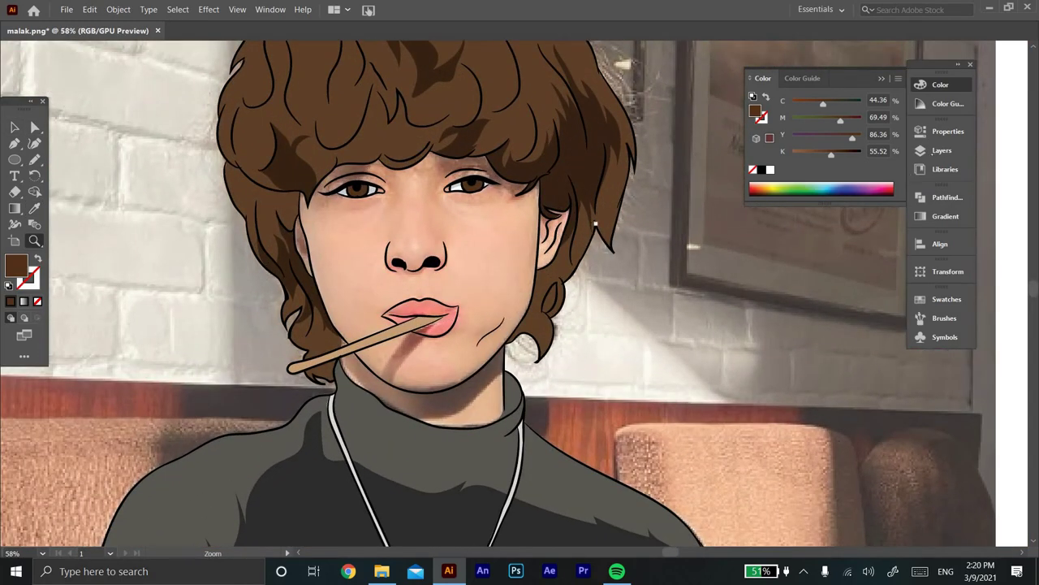
{"action": "left_click", "coordinate": [942, 150]}
On a new layer, draw the shadow under the lower lip and jaw and fill it warm brown
{"action": "left_click", "coordinate": [825, 260]}
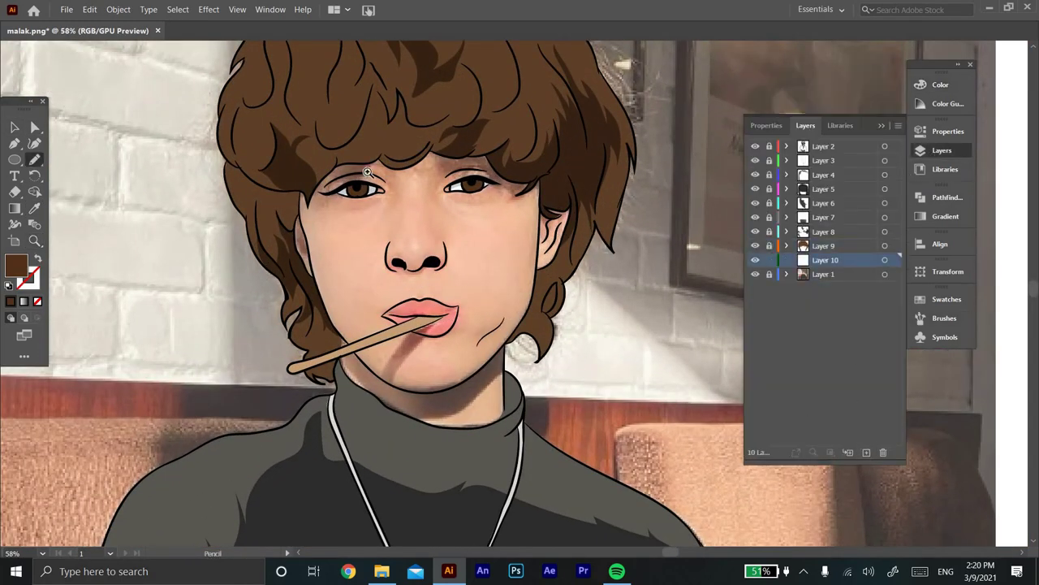
{"action": "scroll", "coordinate": [438, 349], "scroll_direction": "up", "scroll_amount": 2}
{"action": "scroll", "coordinate": [438, 349], "scroll_direction": "up", "scroll_amount": 3}
{"action": "key", "text": "n"}
{"action": "mouse_move", "coordinate": [342, 285]}
{"action": "left_mouse_down"}
{"action": "mouse_move", "coordinate": [244, 207]}
{"action": "mouse_move", "coordinate": [207, 296]}
{"action": "mouse_move", "coordinate": [148, 249]}
{"action": "mouse_move", "coordinate": [106, 264]}
{"action": "mouse_move", "coordinate": [181, 341]}
{"action": "left_mouse_up"}
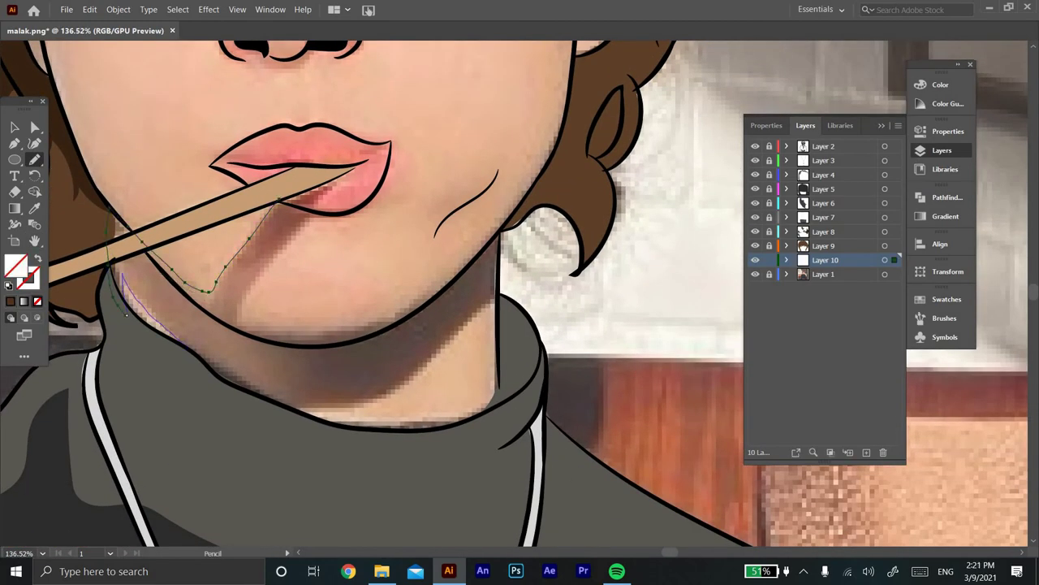
{"action": "left_click_drag", "start_coordinate": [349, 408], "coordinate": [497, 274]}
{"action": "left_click_drag", "start_coordinate": [365, 323], "coordinate": [272, 262]}
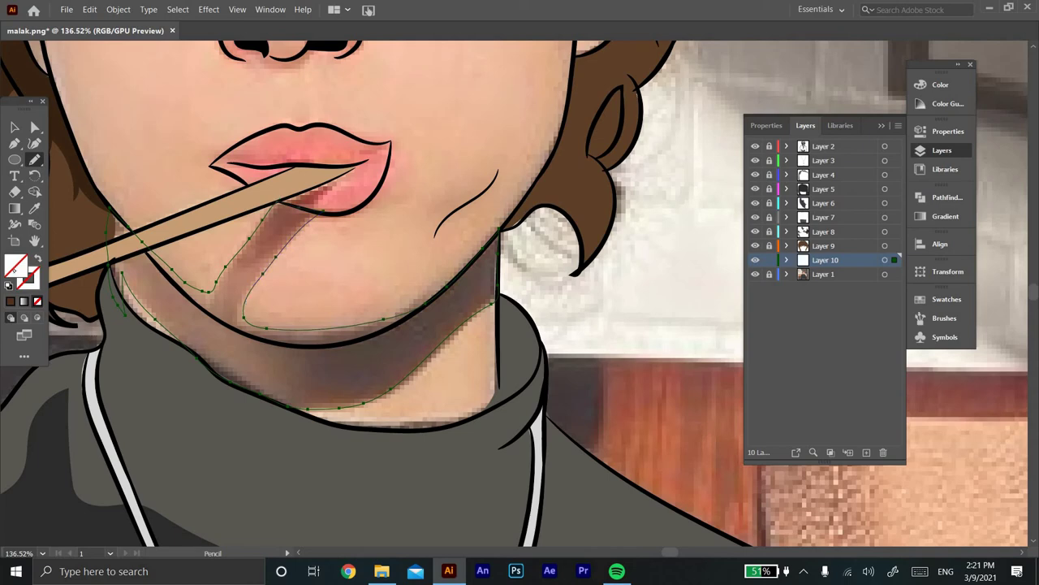
{"action": "double_click", "coordinate": [28, 276]}
{"action": "left_click", "coordinate": [423, 250]}
{"action": "left_click_drag", "start_coordinate": [421, 252], "coordinate": [428, 240]}
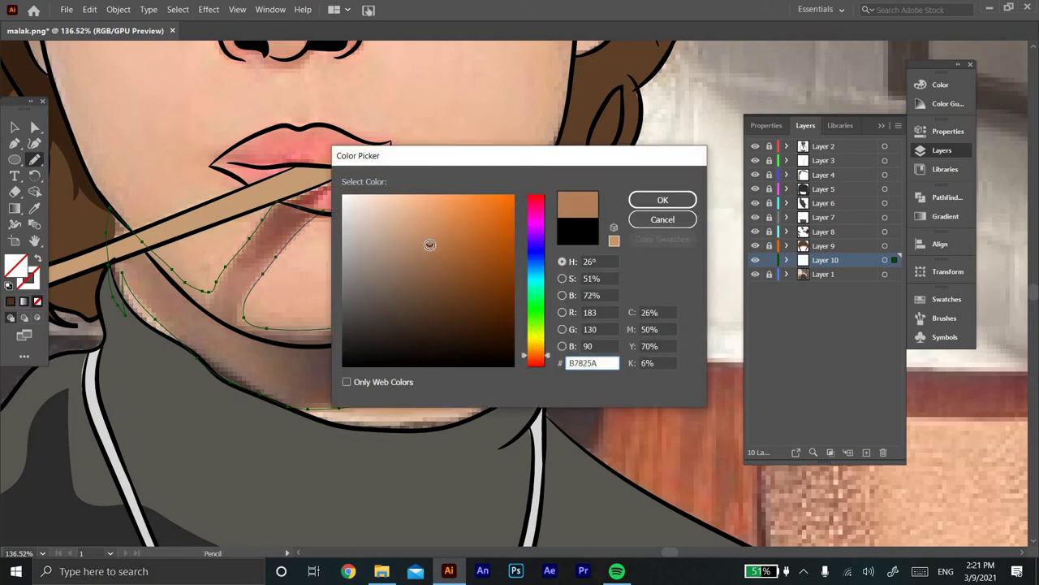
{"action": "left_click", "coordinate": [663, 200]}
Draw a shadow shape below the hair fringe on the forehead and fill it tan
{"action": "left_click_drag", "start_coordinate": [340, 206], "coordinate": [381, 121]}
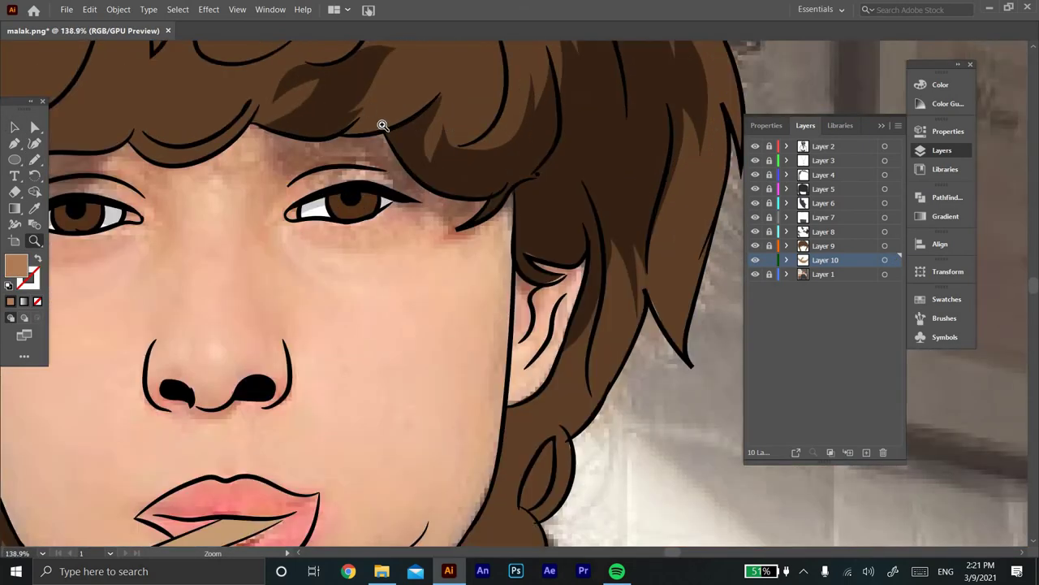
{"action": "left_click", "coordinate": [34, 159]}
{"action": "left_click_drag", "start_coordinate": [237, 165], "coordinate": [240, 123]}
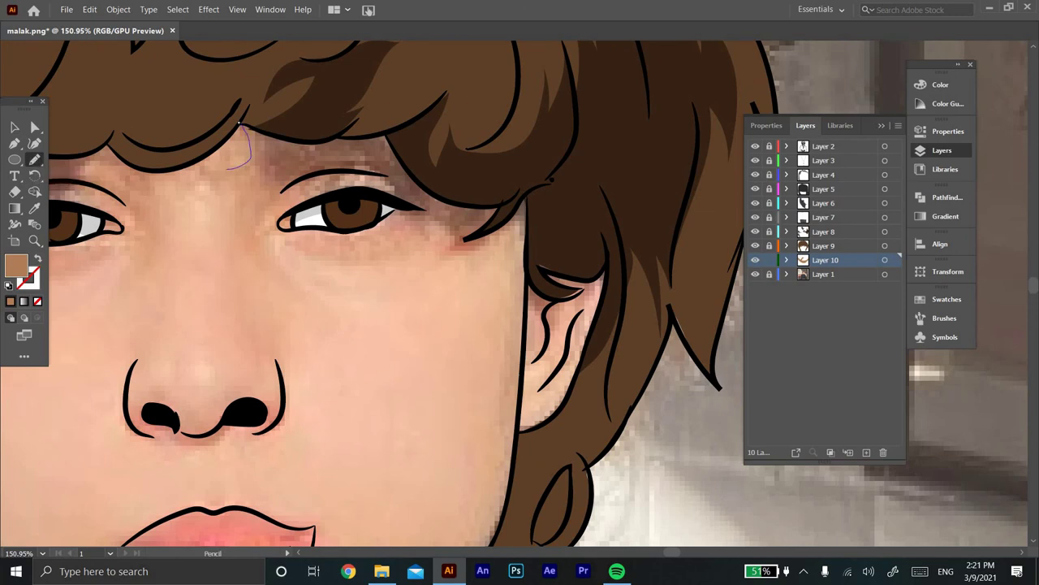
{"action": "left_click_drag", "start_coordinate": [397, 193], "coordinate": [393, 195]}
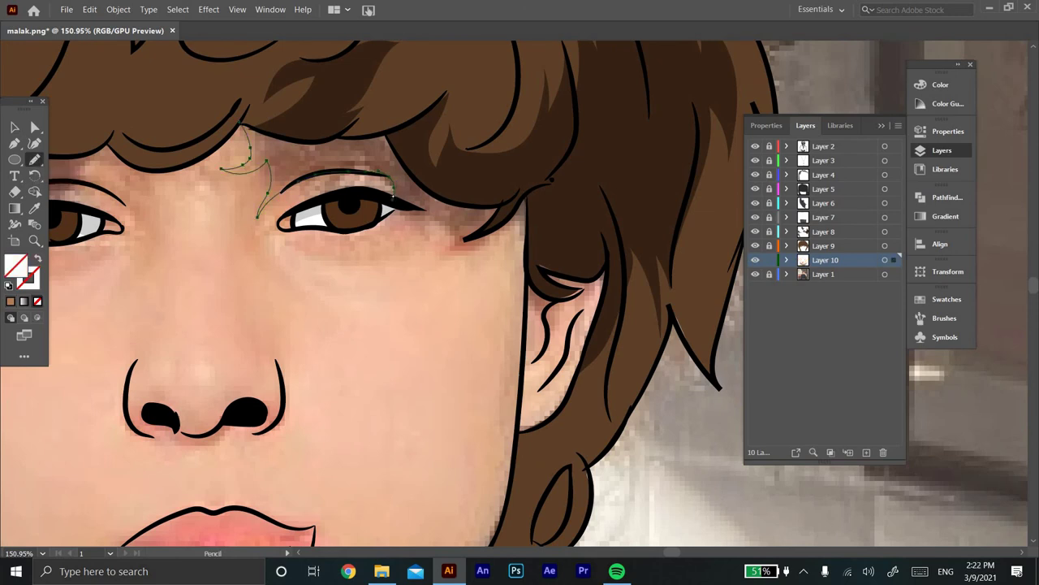
{"action": "key", "text": "i"}
{"action": "left_click", "coordinate": [190, 239]}
{"action": "left_click_drag", "start_coordinate": [190, 239], "coordinate": [442, 198]}
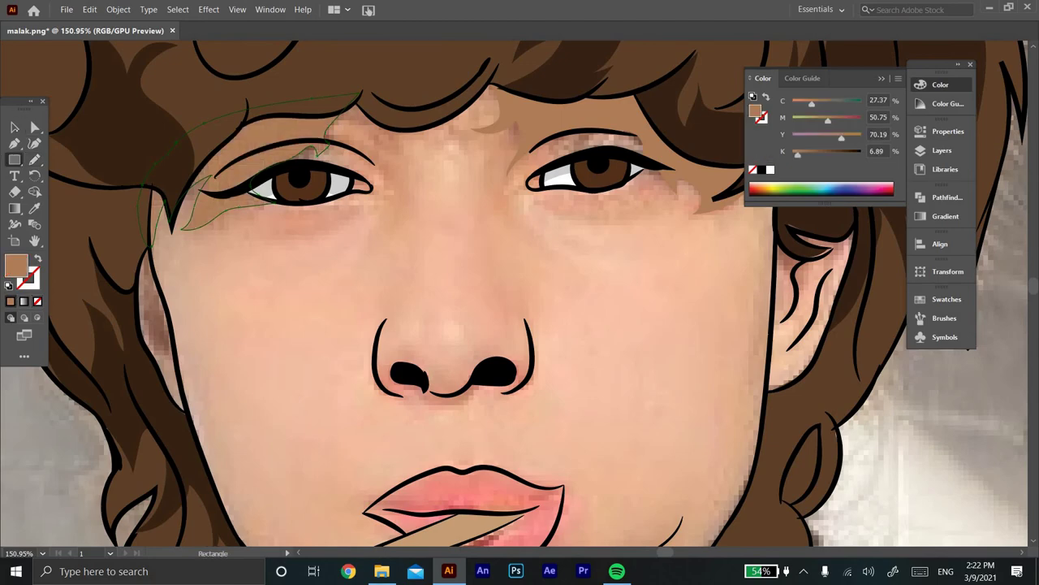
Pan and zoom to bring the eyes, nose and lips into view
{"action": "scroll", "coordinate": [471, 229], "scroll_direction": "down", "scroll_amount": 5}
{"action": "scroll", "coordinate": [382, 238], "scroll_direction": "up", "scroll_amount": 5}
{"action": "key", "text": "n"}
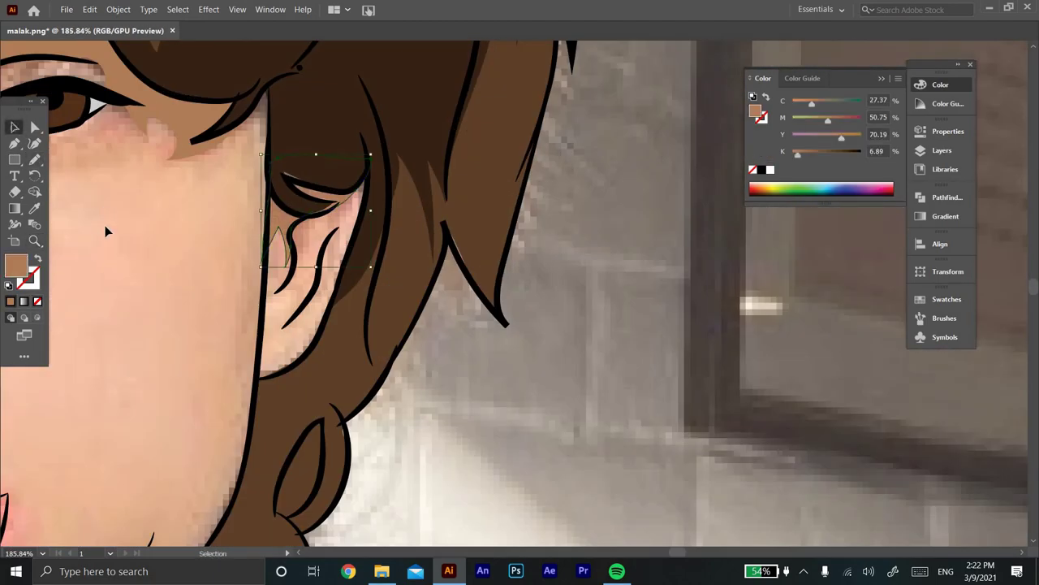
{"action": "left_click_drag", "start_coordinate": [106, 230], "coordinate": [422, 225]}
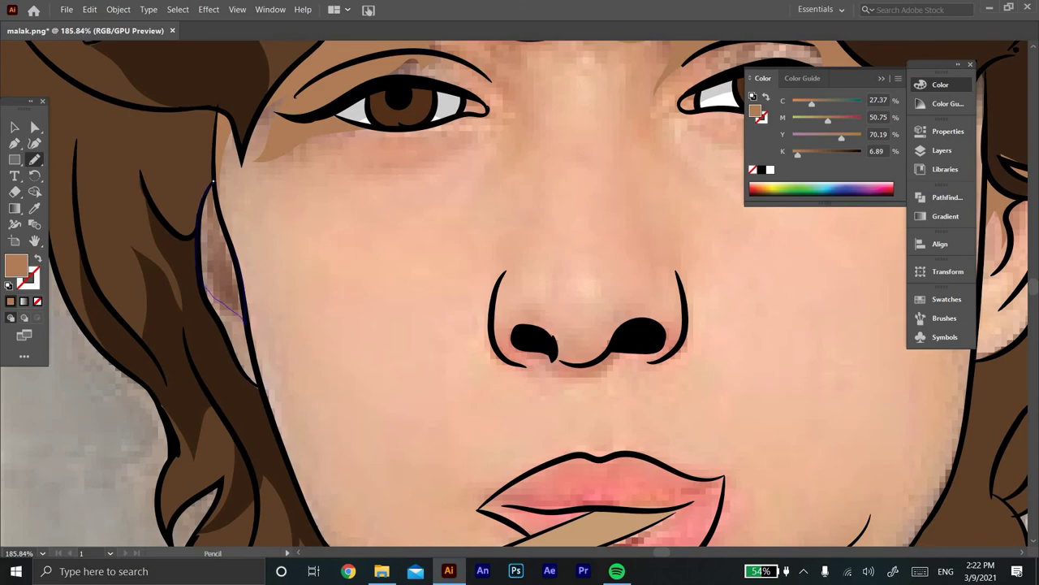
{"action": "scroll", "coordinate": [454, 294], "scroll_direction": "down", "scroll_amount": 8}
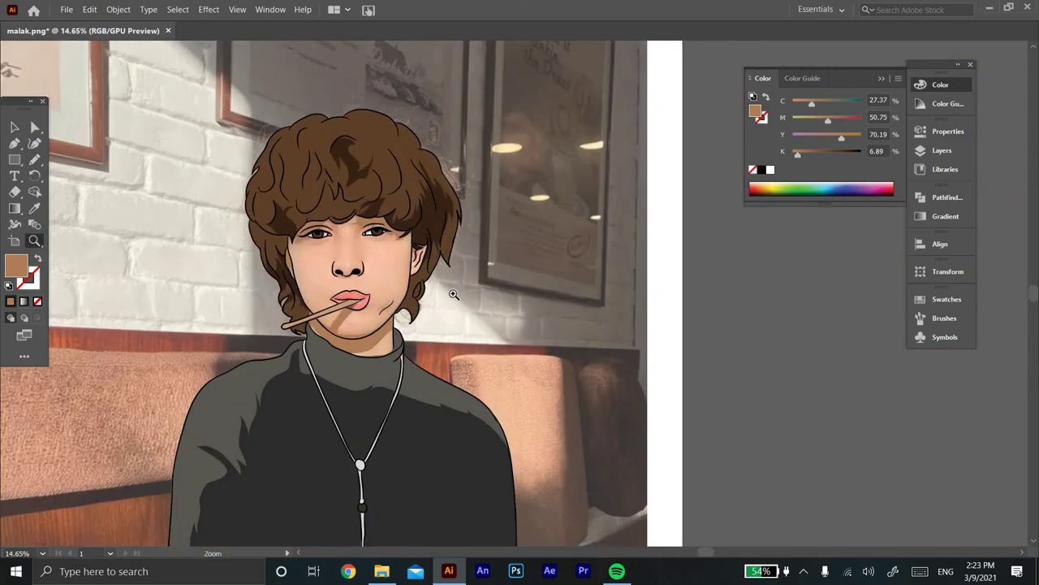
{"action": "scroll", "coordinate": [363, 302], "scroll_direction": "up", "scroll_amount": 3}
{"action": "scroll", "coordinate": [363, 302], "scroll_direction": "up", "scroll_amount": 3}
{"action": "scroll", "coordinate": [363, 301], "scroll_direction": "up", "scroll_amount": 2}
{"action": "key", "text": "n"}
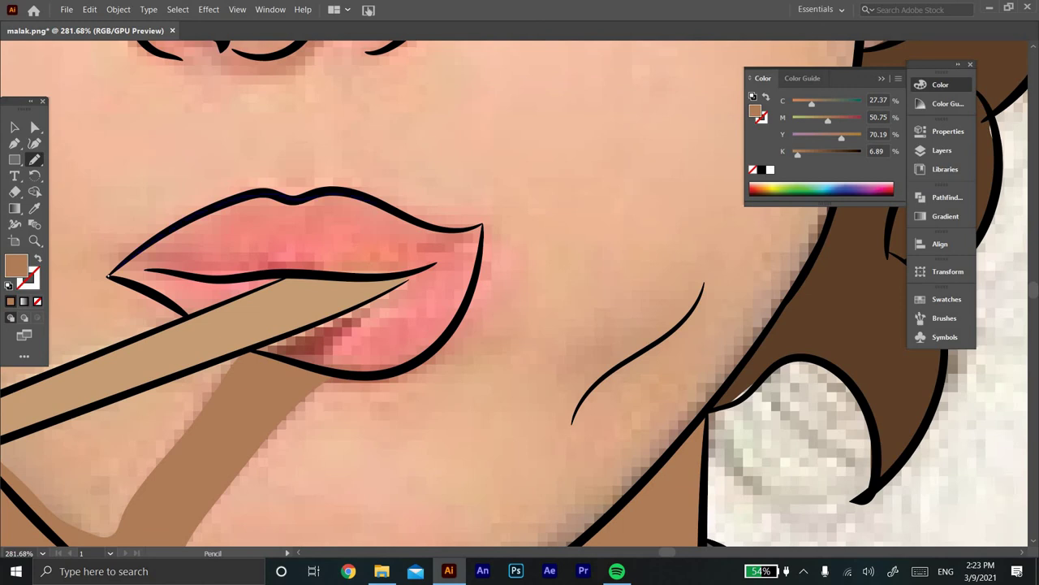
Trace the lips and fill them with a sampled, adjusted pink
{"action": "left_click_drag", "start_coordinate": [481, 228], "coordinate": [483, 225]}
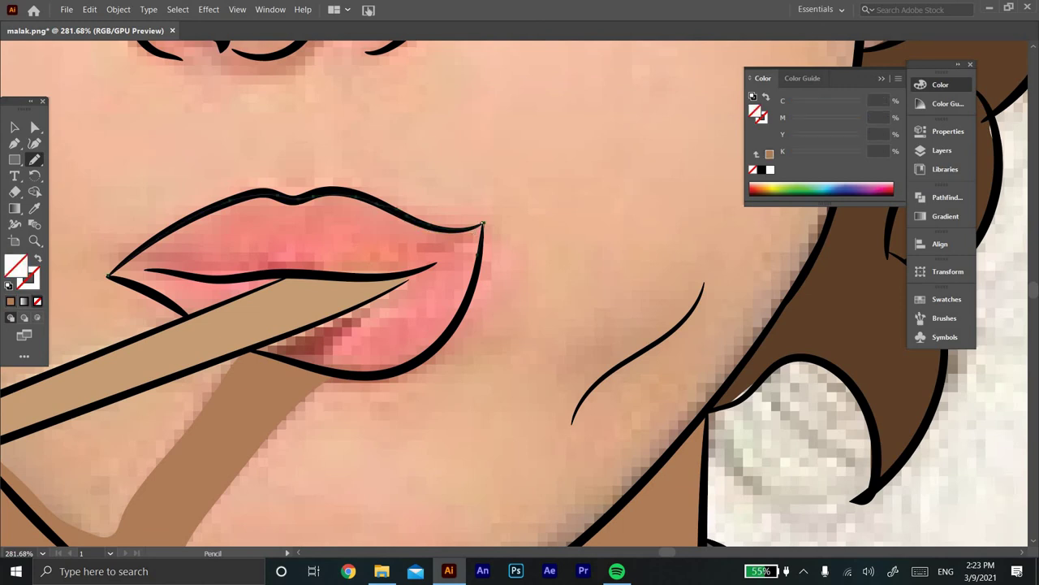
{"action": "key", "text": "i"}
{"action": "left_click", "coordinate": [216, 236]}
{"action": "left_click", "coordinate": [948, 130]}
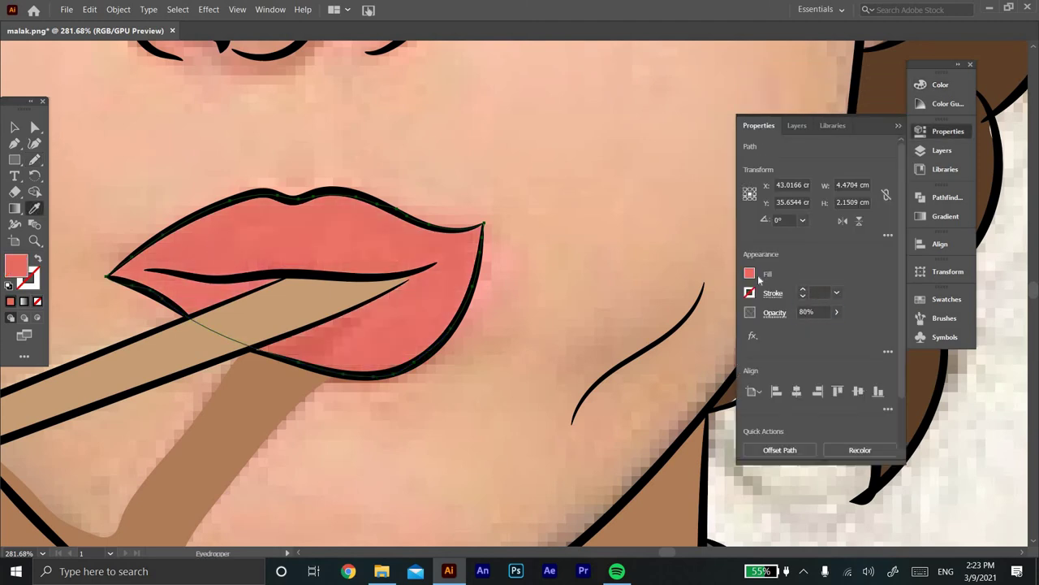
{"action": "double_click", "coordinate": [15, 264]}
{"action": "left_click", "coordinate": [436, 208]}
{"action": "left_click", "coordinate": [663, 200]}
Add a new layer for the skin base and trace a closed outline around the face
{"action": "key", "text": "z"}
{"action": "key", "text": "ctrl+0"}
{"action": "left_click_drag", "start_coordinate": [353, 138], "coordinate": [431, 142]}
{"action": "left_click", "coordinate": [942, 150]}
{"action": "key", "text": "n"}
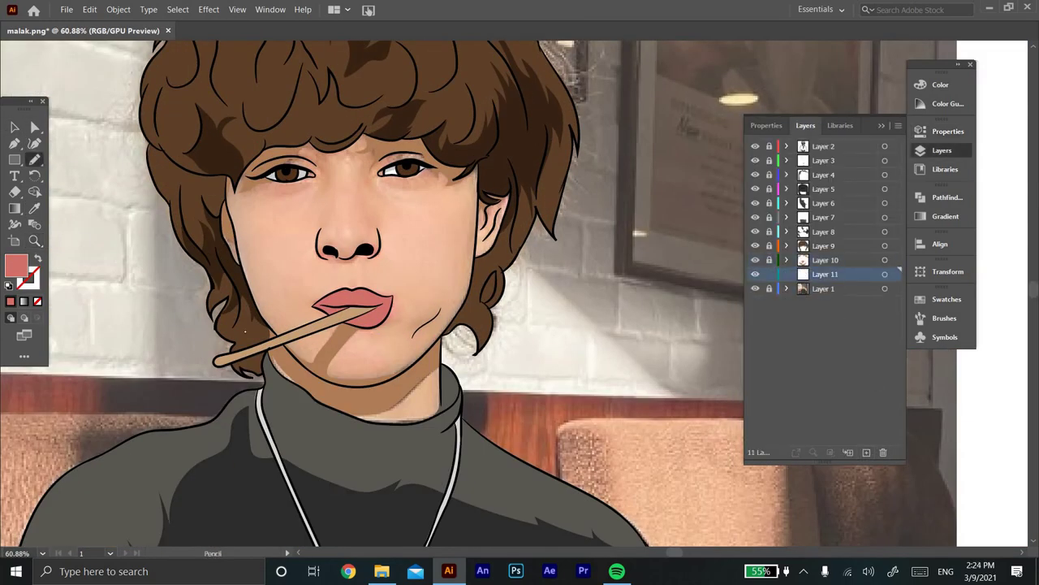
{"action": "left_click_drag", "start_coordinate": [245, 330], "coordinate": [373, 452]}
Fill the face shape with light peach skin tone #D69E78 and lock its layer
{"action": "left_click", "coordinate": [34, 208]}
{"action": "left_click", "coordinate": [390, 384]}
{"action": "double_click", "coordinate": [13, 268]}
{"action": "left_click", "coordinate": [662, 200]}
{"action": "double_click", "coordinate": [13, 267]}
{"action": "left_click", "coordinate": [401, 206]}
{"action": "left_click", "coordinate": [666, 200]}
{"action": "key", "text": "v"}
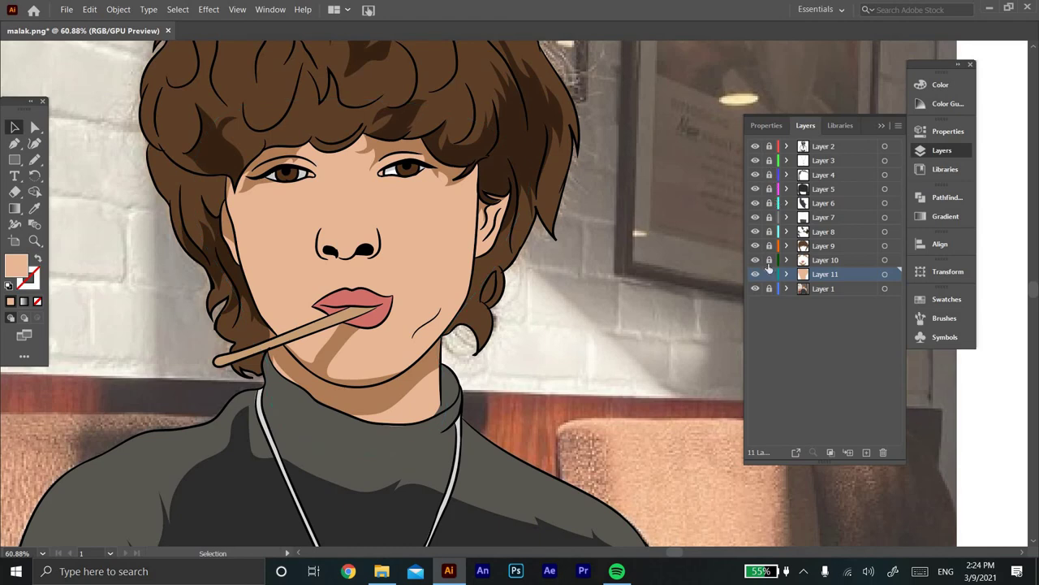
{"action": "left_click", "coordinate": [503, 244]}
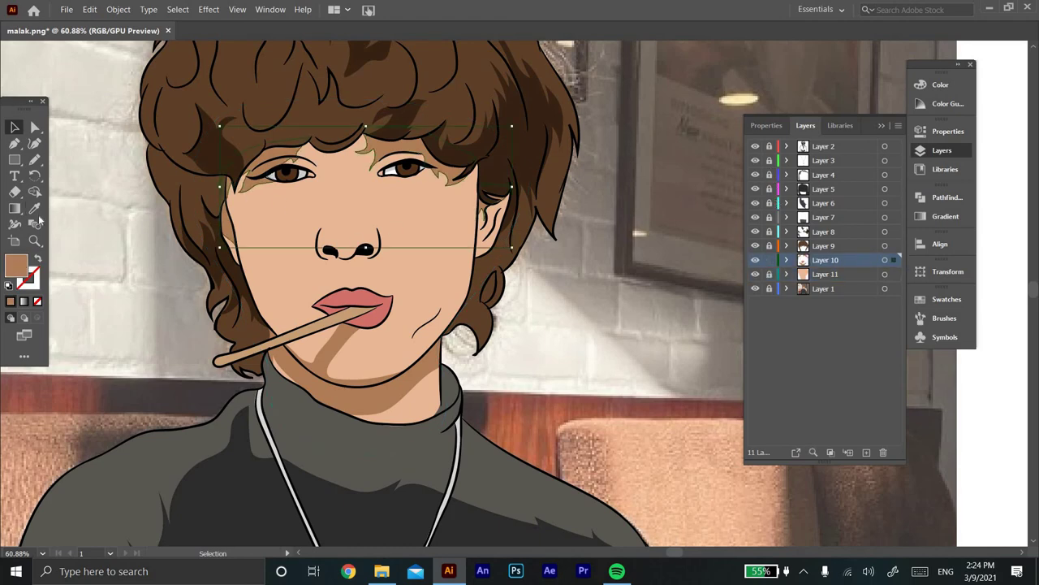
Retone the forehead shadow tan and give the neck shadow a lighter skin tone
{"action": "key", "text": "i"}
{"action": "double_click", "coordinate": [12, 268]}
{"action": "key", "text": "Return"}
{"action": "key", "text": "v"}
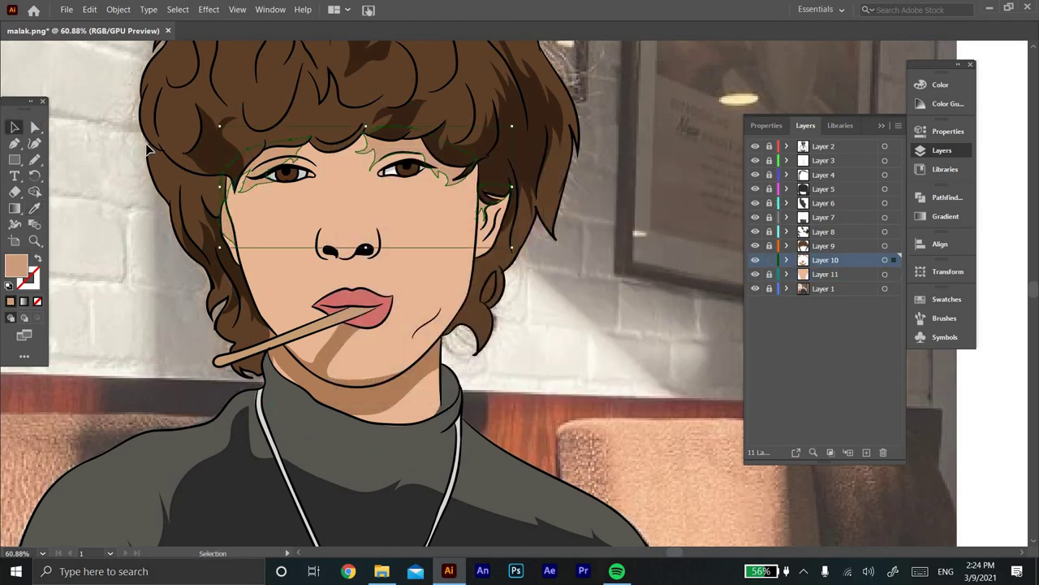
{"action": "left_click", "coordinate": [333, 357]}
{"action": "left_click", "coordinate": [35, 208]}
{"action": "left_click", "coordinate": [384, 144]}
{"action": "key", "text": "v"}
{"action": "key", "text": "z"}
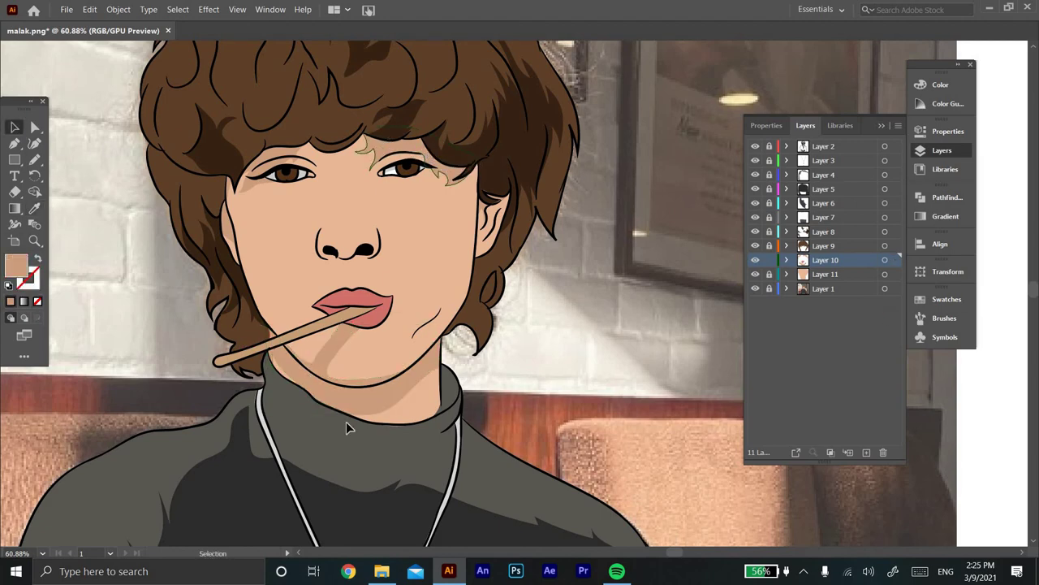
{"action": "key", "text": "ctrl+0"}
{"action": "left_click", "coordinate": [865, 452]}
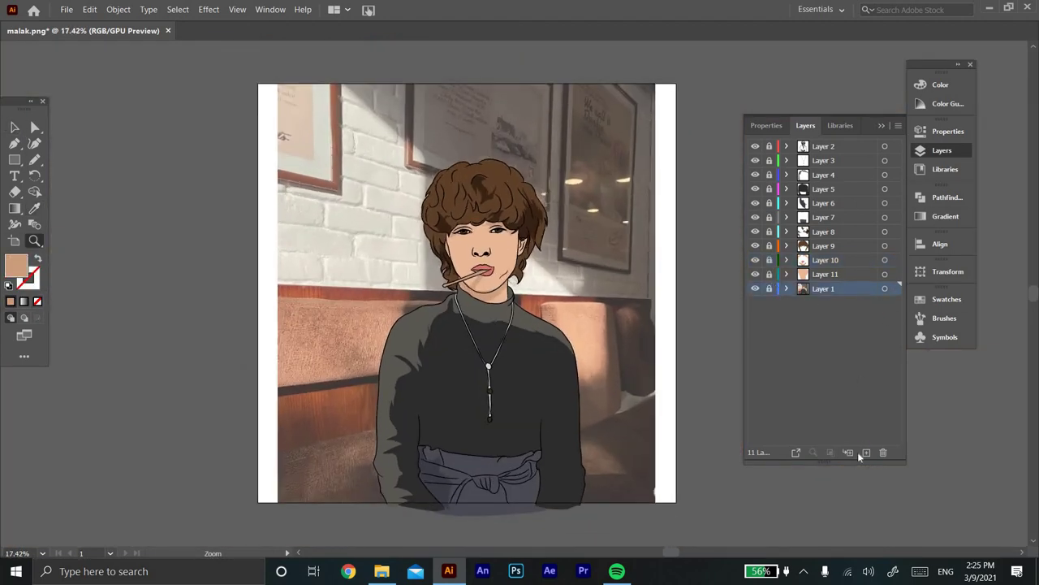
Move the new layer below the photo layer and hide the photo
{"action": "left_click_drag", "start_coordinate": [825, 288], "coordinate": [812, 309]}
{"action": "key", "text": "m"}
{"action": "left_click", "coordinate": [755, 288]}
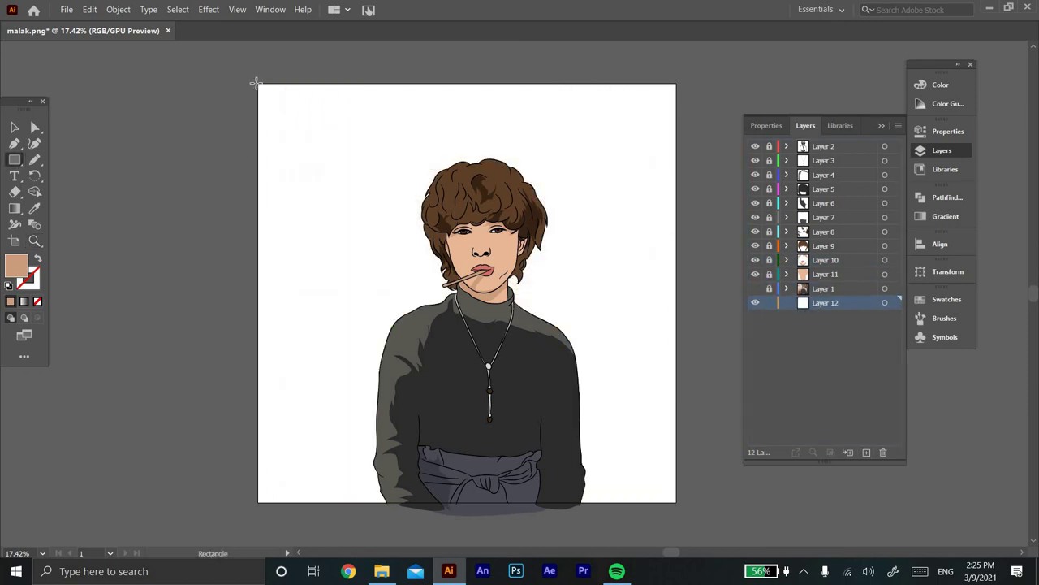
{"action": "left_click", "coordinate": [257, 81]}
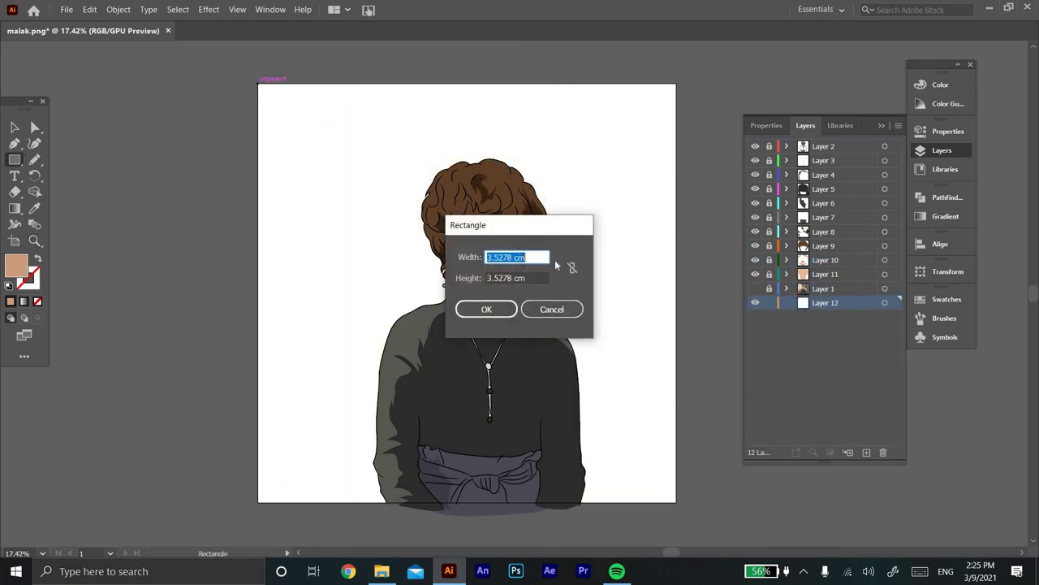
{"action": "left_click", "coordinate": [489, 306]}
{"action": "key", "text": "ctrl+z"}
Create an 80 × 80 cm square from the artboard's top-left corner
{"action": "left_click", "coordinate": [256, 81]}
{"action": "type", "text": "80"}
{"action": "key", "text": "Tab"}
{"action": "type", "text": "80"}
{"action": "left_click", "coordinate": [487, 309]}
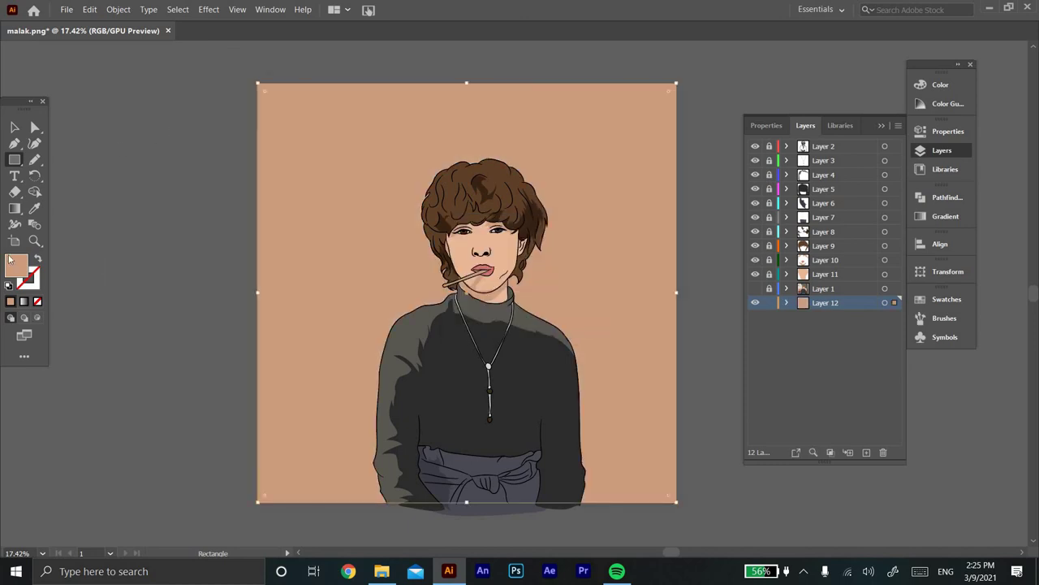
Fill the square pale peach #DDC3B6 and make the background photo visible again
{"action": "double_click", "coordinate": [22, 268]}
{"action": "left_click", "coordinate": [381, 214]}
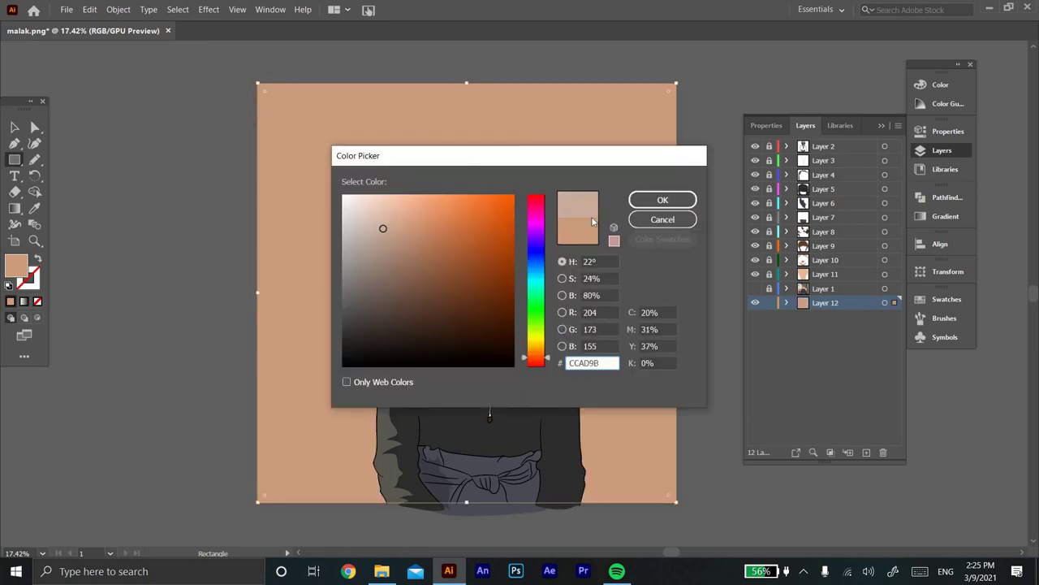
{"action": "left_click_drag", "start_coordinate": [392, 239], "coordinate": [390, 216]}
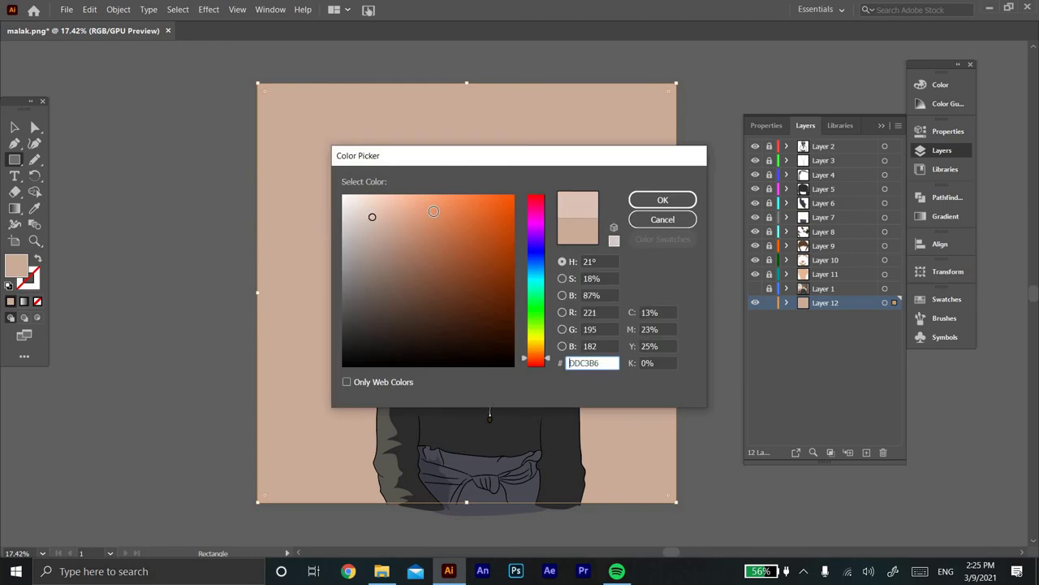
{"action": "left_click", "coordinate": [662, 199]}
{"action": "left_click", "coordinate": [14, 126]}
{"action": "left_click", "coordinate": [130, 162]}
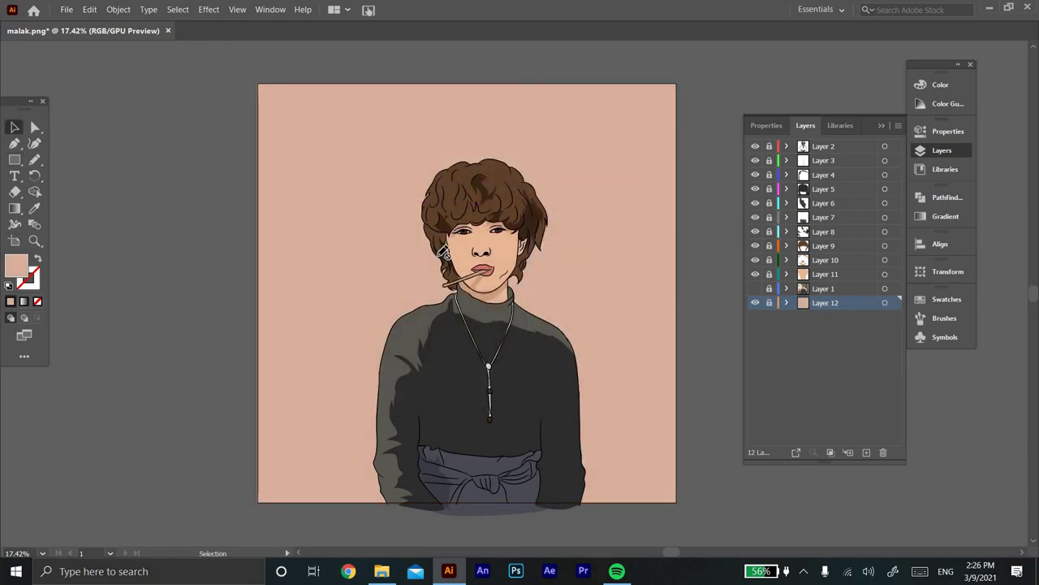
{"action": "left_click", "coordinate": [755, 289]}
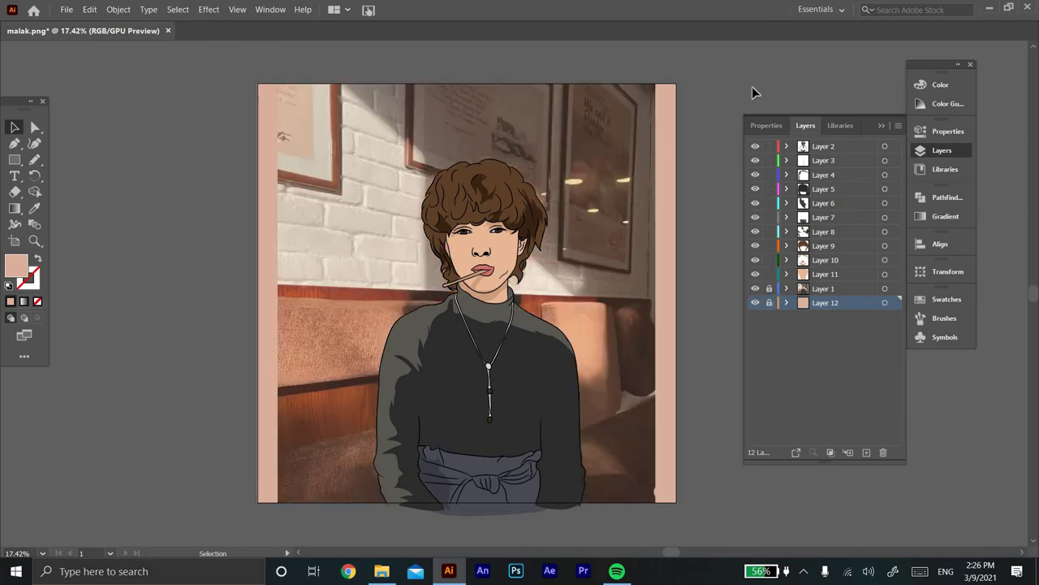